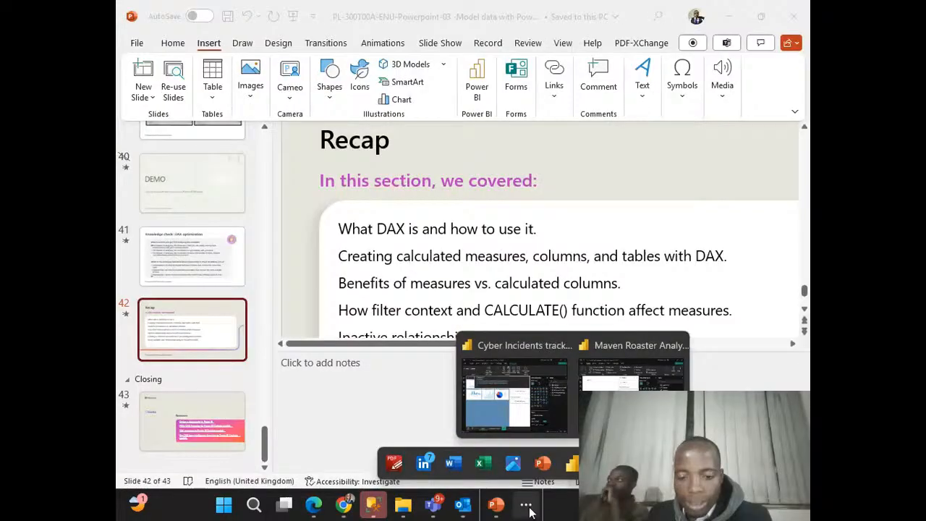
# Step: Open the AdventureWorks Dax and Viz file from the Additional Materials folder in Power BI Desktop and show its data tables
pyautogui.click(403, 506)
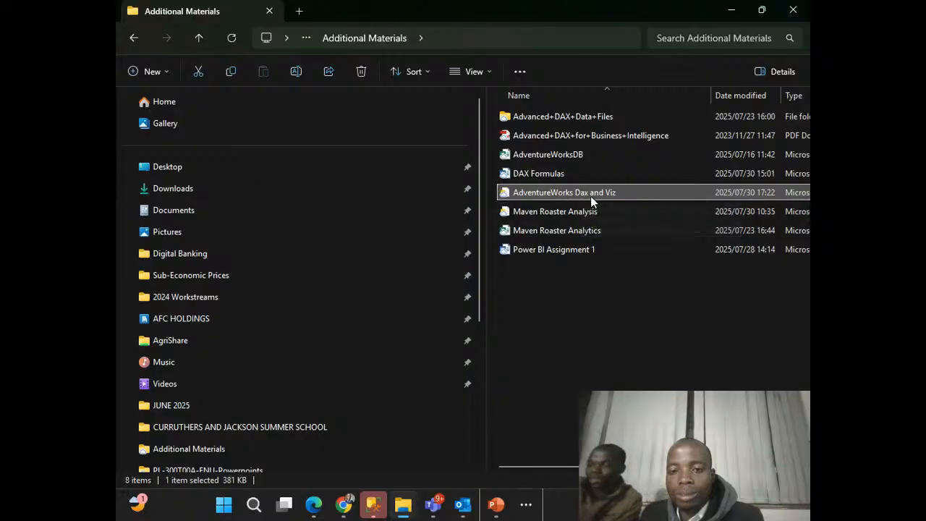
pyautogui.click(527, 506)
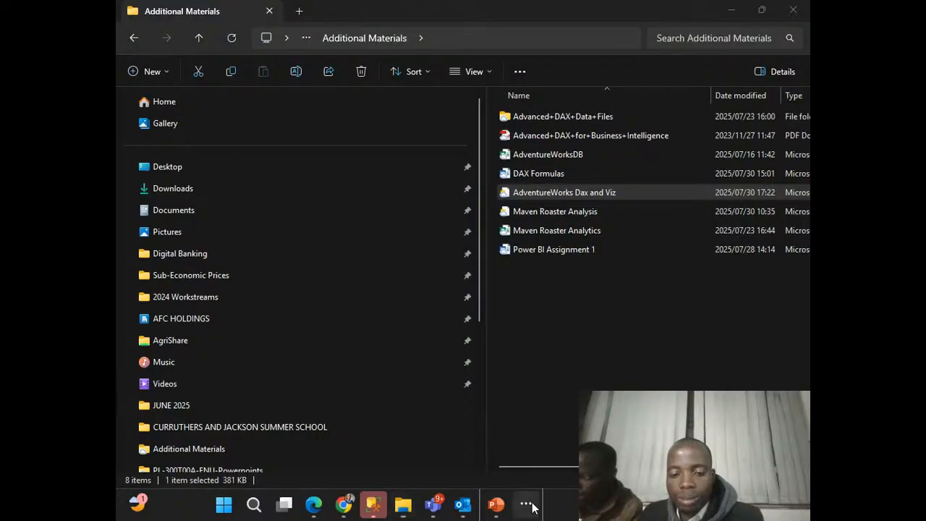
pyautogui.moveTo(573, 472)
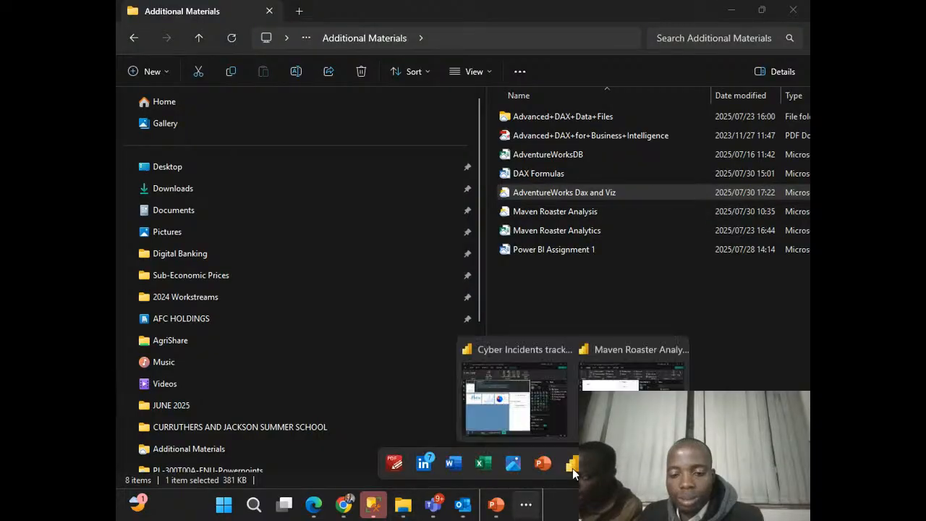
pyautogui.doubleClick(590, 192)
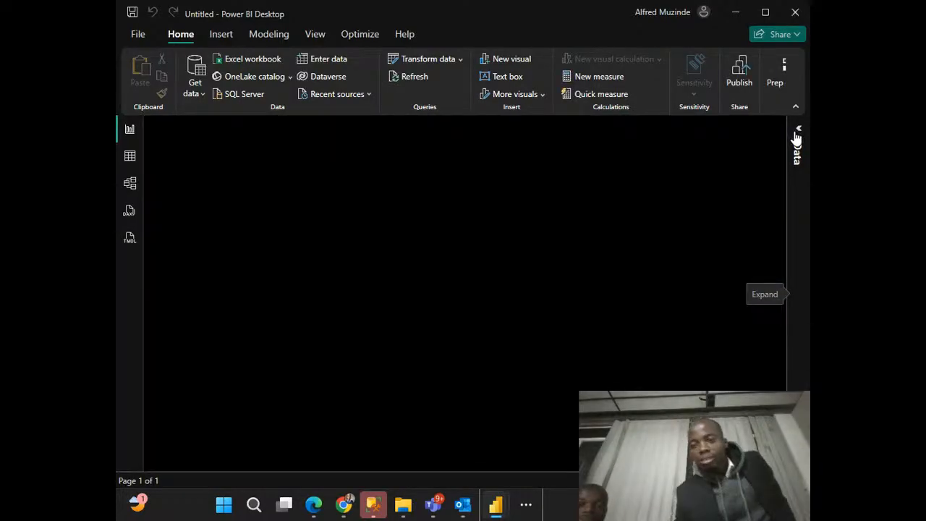
pyautogui.click(797, 136)
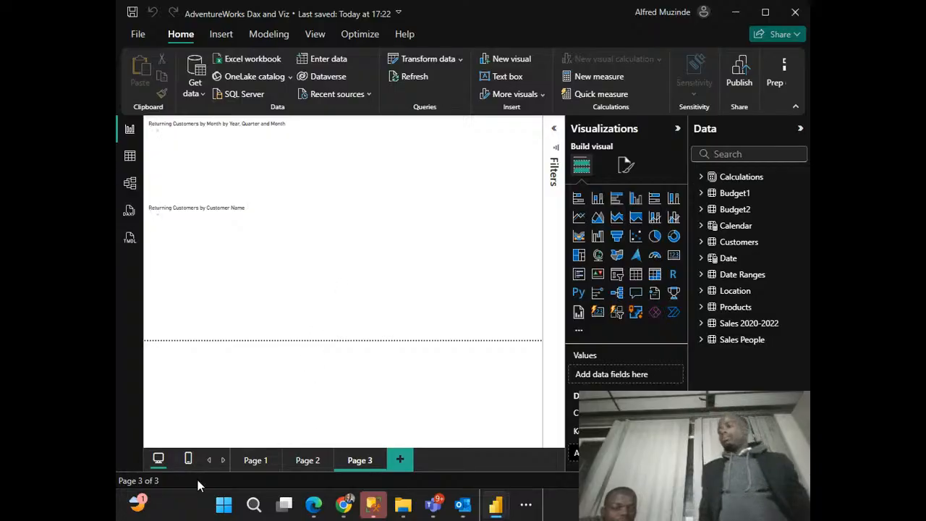
# Step: Add a new page to the report and look through the three existing pages before returning to the new one
pyautogui.click(254, 460)
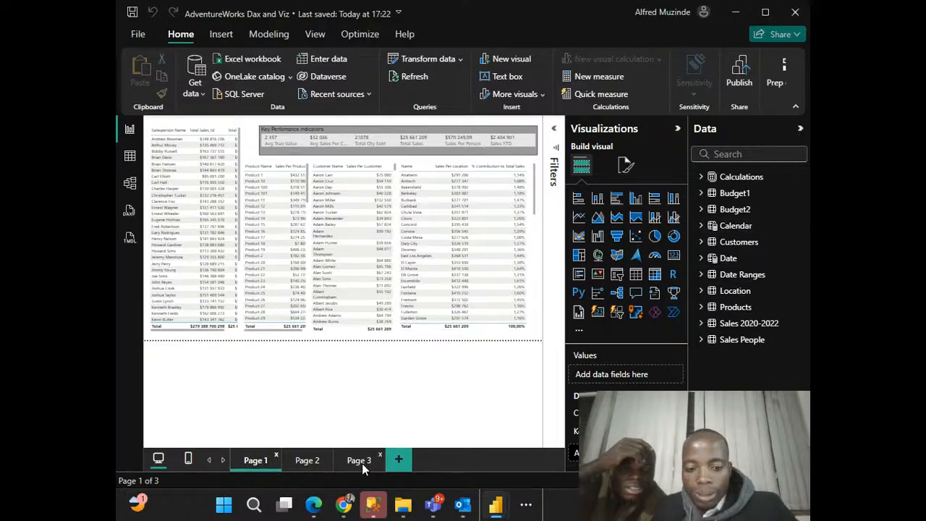
pyautogui.click(398, 461)
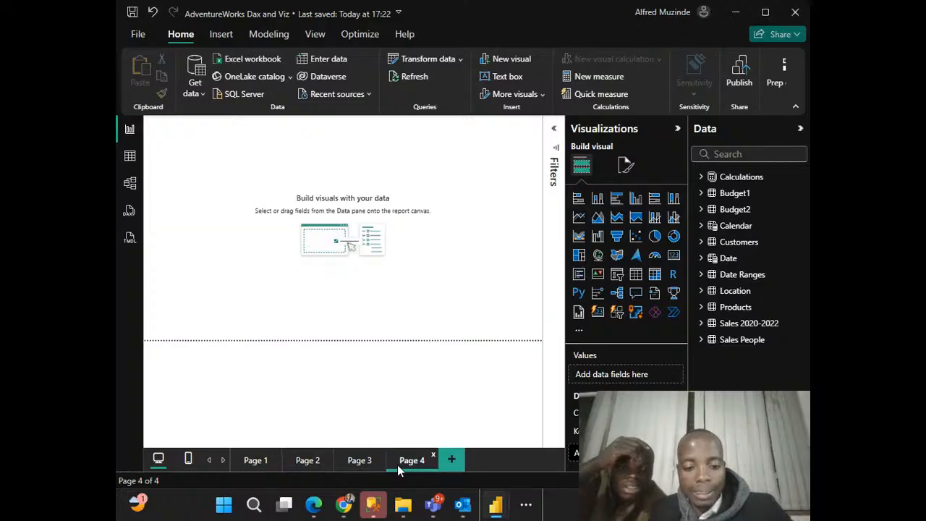
pyautogui.click(354, 457)
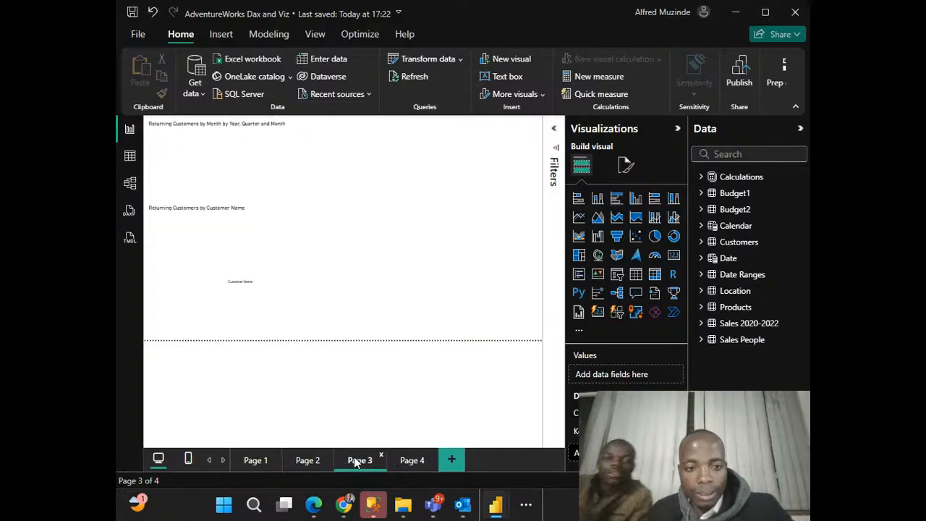
pyautogui.click(409, 462)
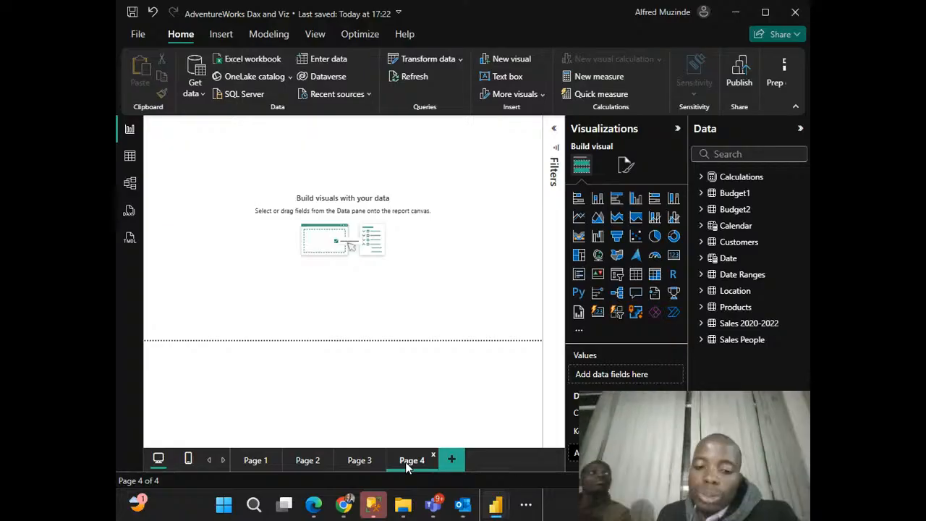
pyautogui.click(246, 459)
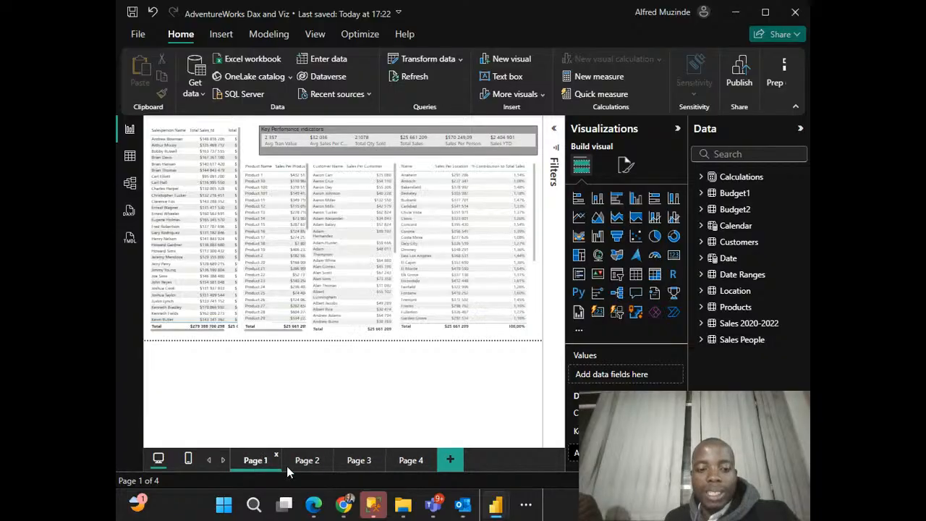
pyautogui.click(320, 460)
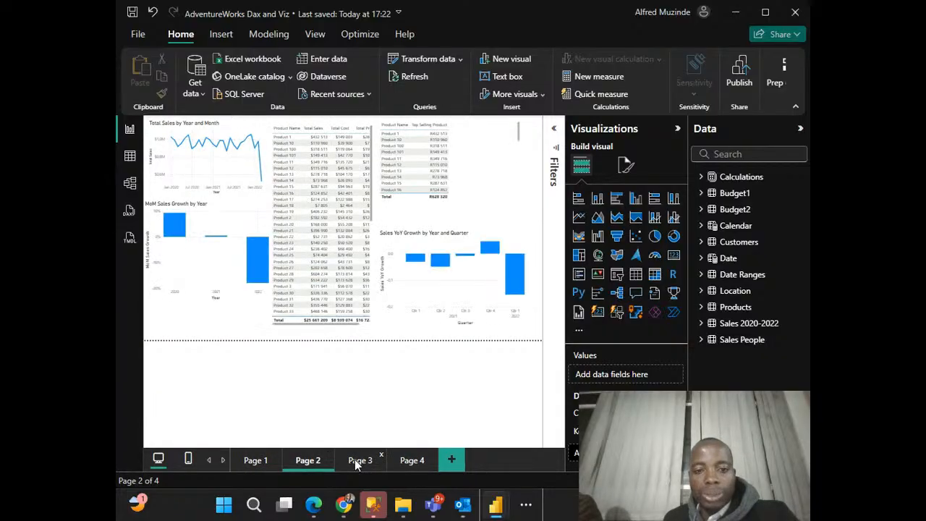
pyautogui.click(356, 460)
pyautogui.click(411, 460)
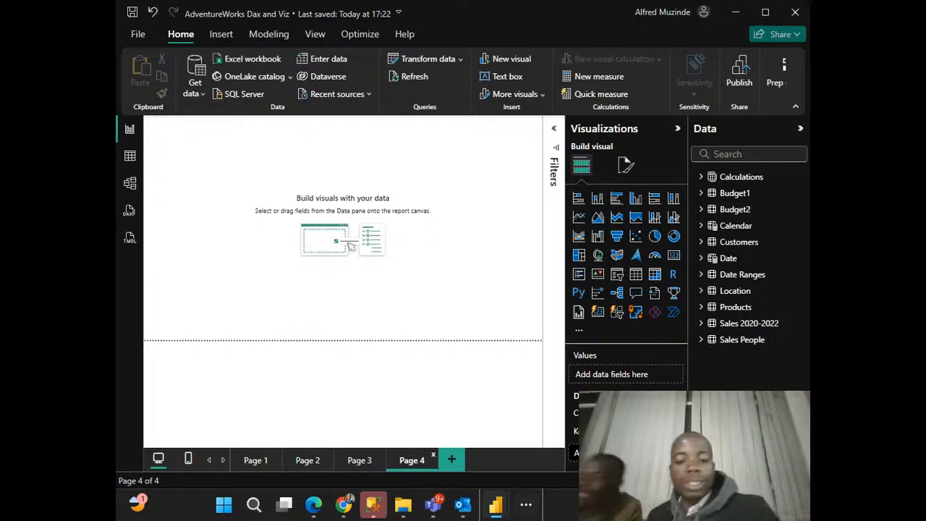
# Step: Rename the new blank report page, Page 4, as Class Exercise 3
pyautogui.doubleClick(412, 459)
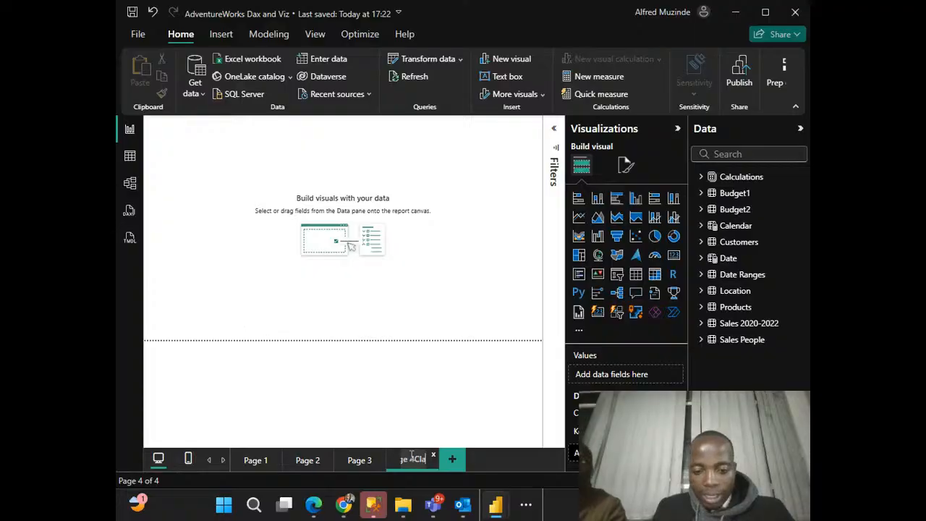
pyautogui.press('BackSpace')
pyautogui.press('BackSpace')
pyautogui.press('BackSpace')
pyautogui.press('BackSpace')
pyautogui.press('BackSpace')
pyautogui.press('BackSpace')
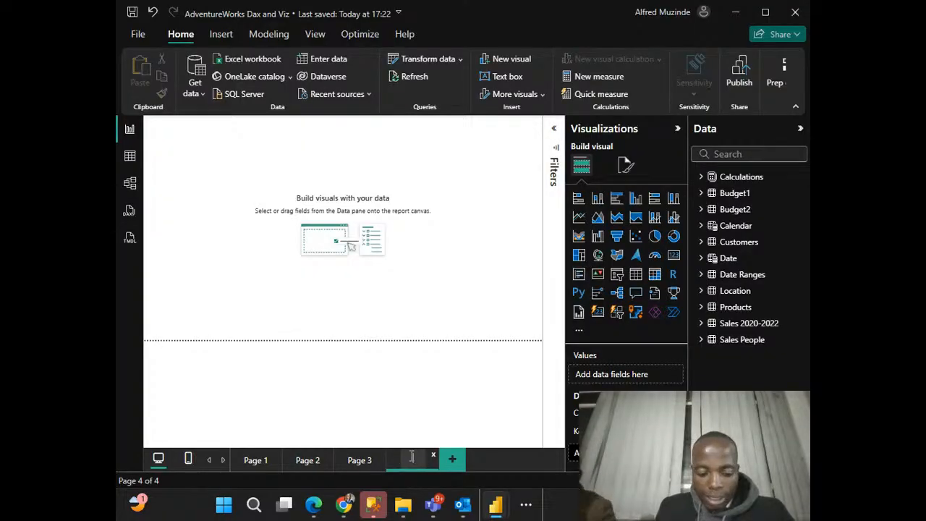
pyautogui.write('Class Exercis')
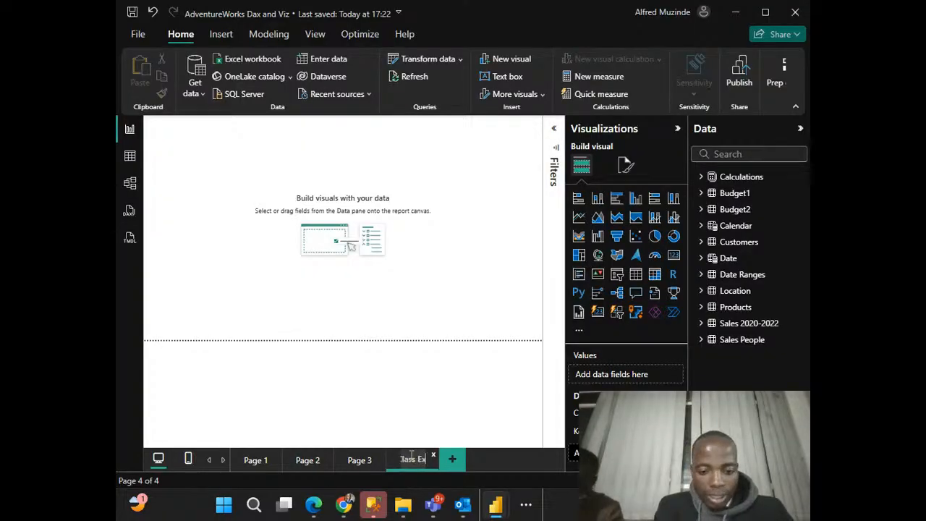
pyautogui.write('e')
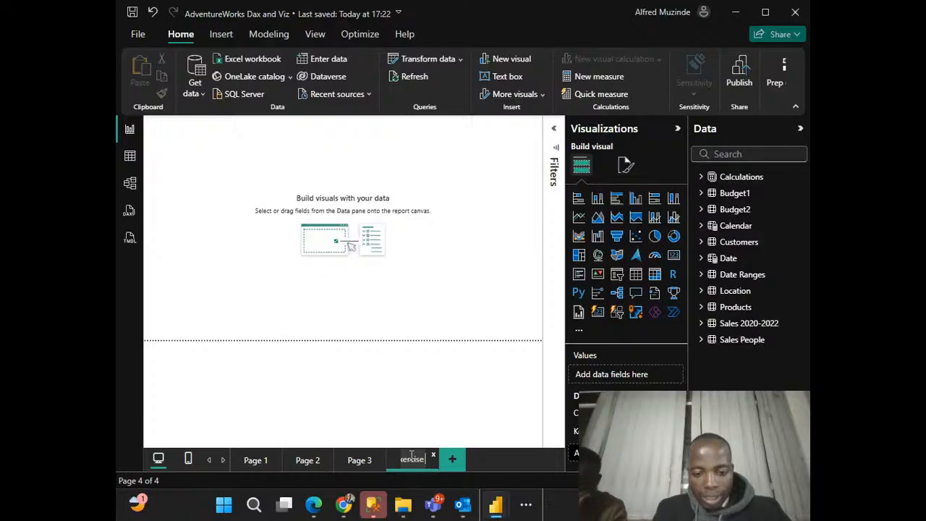
pyautogui.write(' 3')
pyautogui.press('Return')
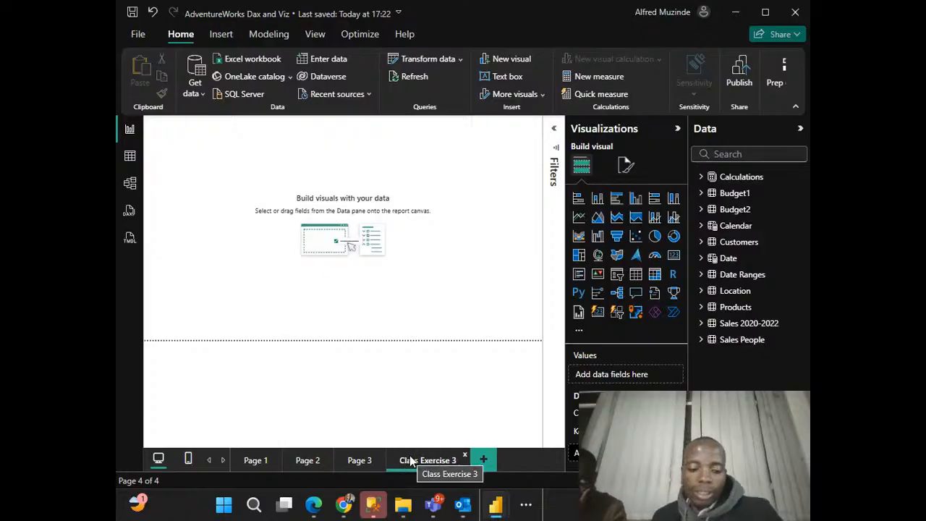
# Step: Rename the first report page, Page 1, as Sample1
pyautogui.click(259, 463)
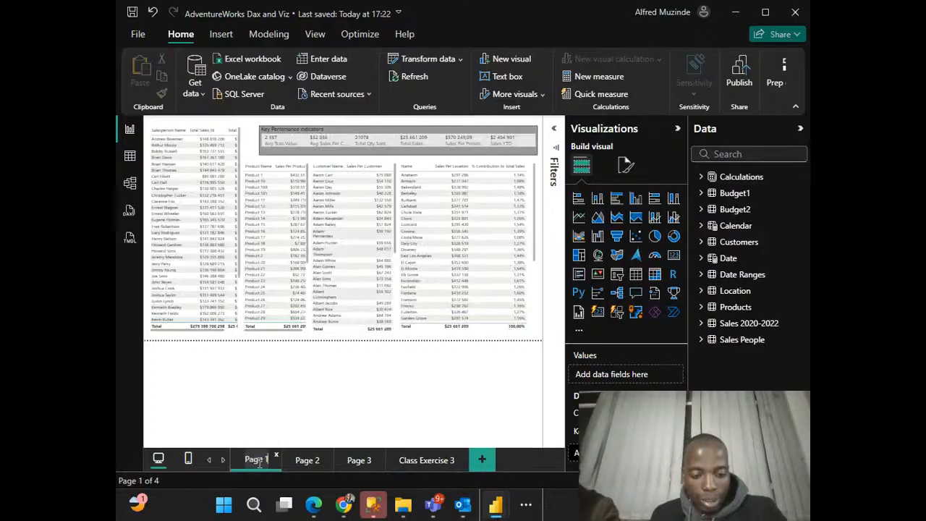
pyautogui.doubleClick(258, 463)
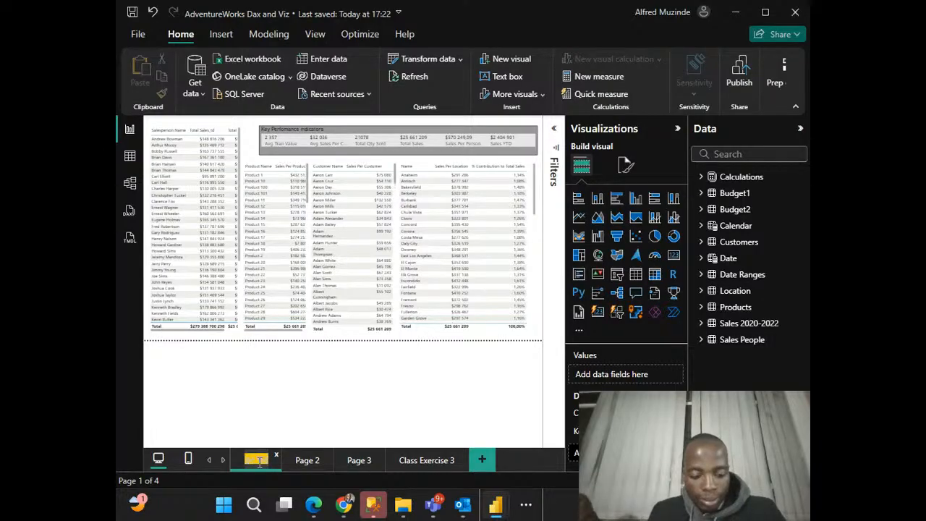
pyautogui.write('Sample1')
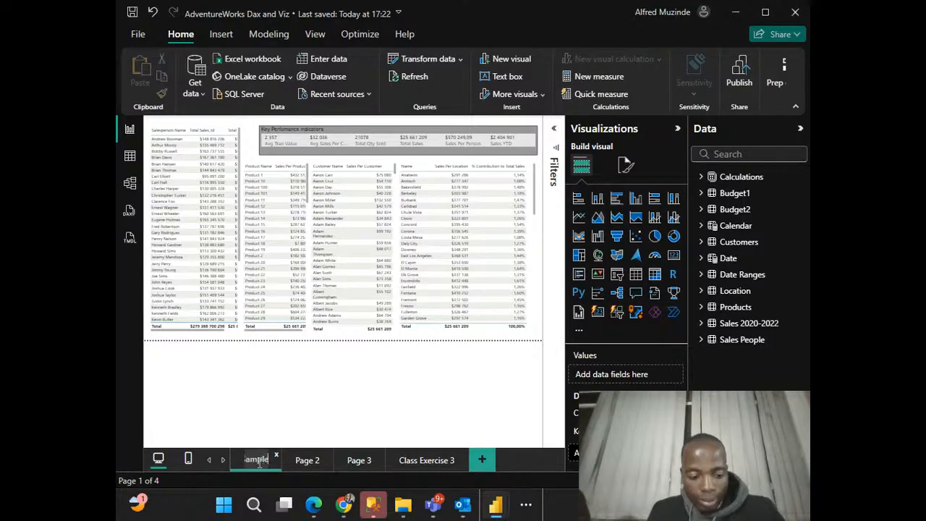
# Step: Rename the second report page, Page 2, as Sample2
pyautogui.click(316, 467)
pyautogui.doubleClick(317, 465)
pyautogui.write('Sa')
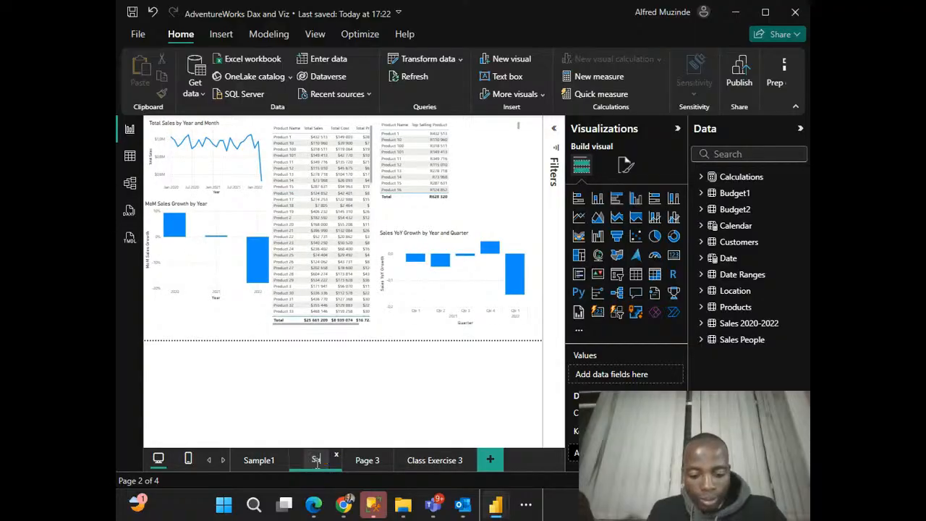
pyautogui.write('mple2')
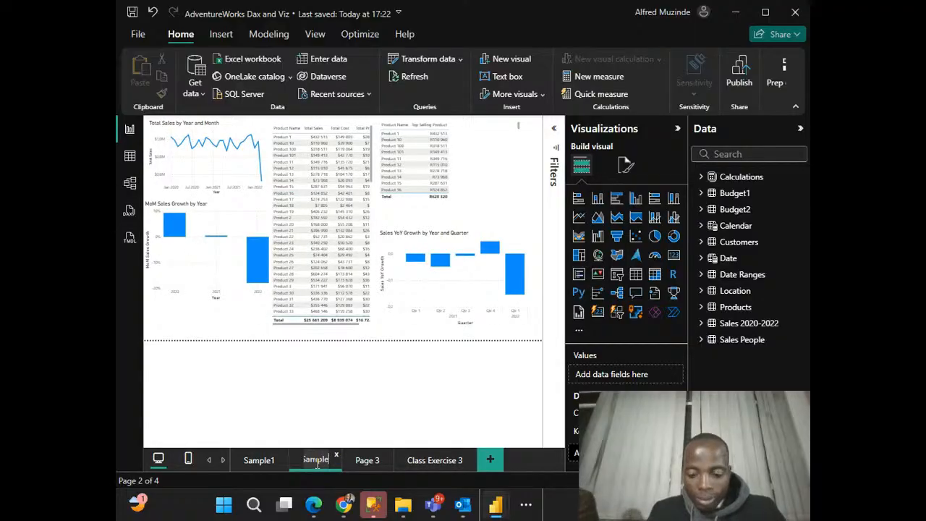
pyautogui.press('Return')
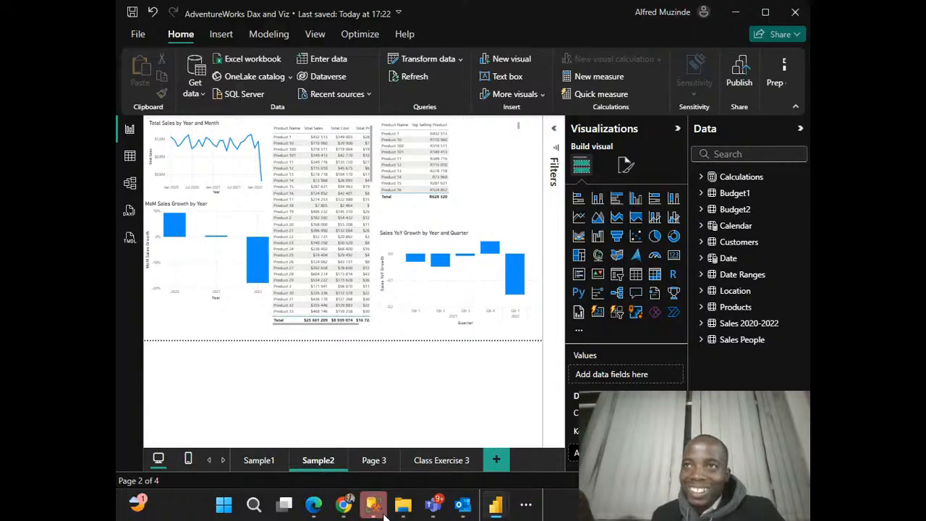
# Step: Rename the third report page, Page 3, as Sample3
pyautogui.moveTo(382, 511)
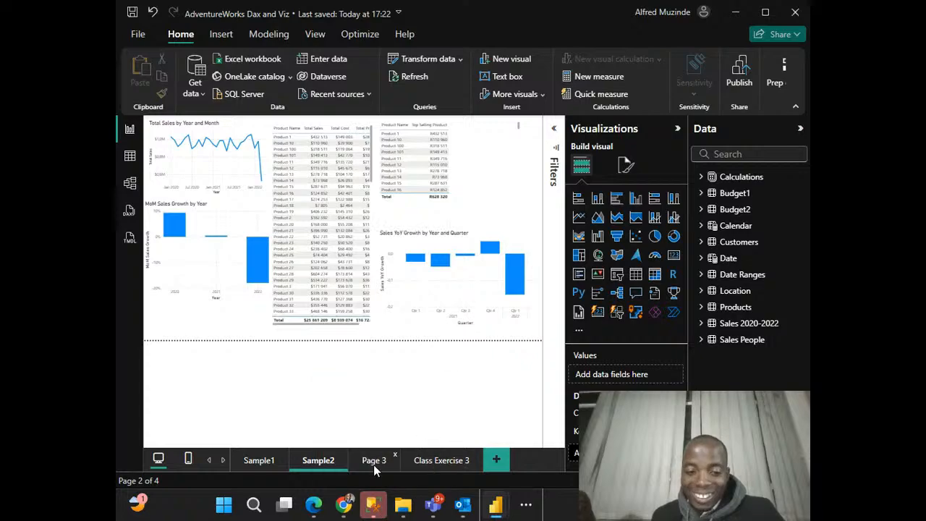
pyautogui.click(370, 464)
pyautogui.doubleClick(367, 461)
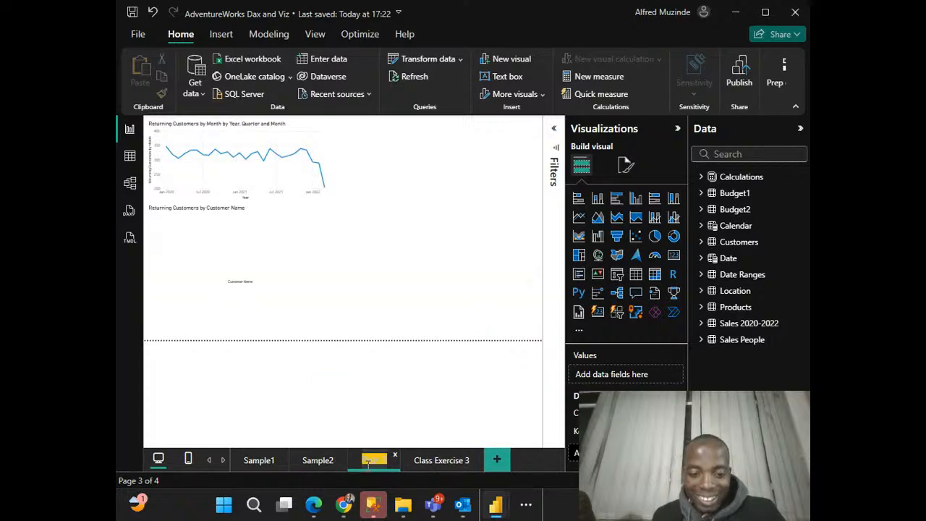
pyautogui.write('Sample3')
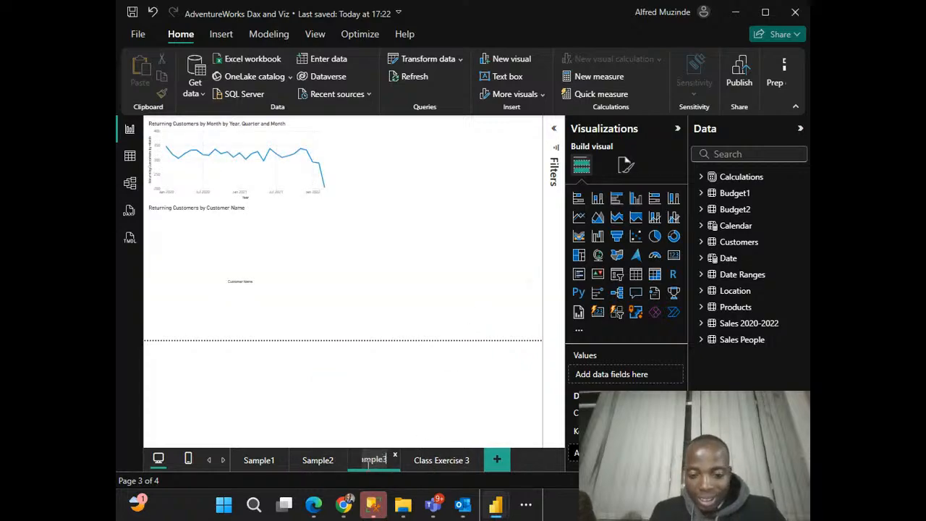
pyautogui.press('Return')
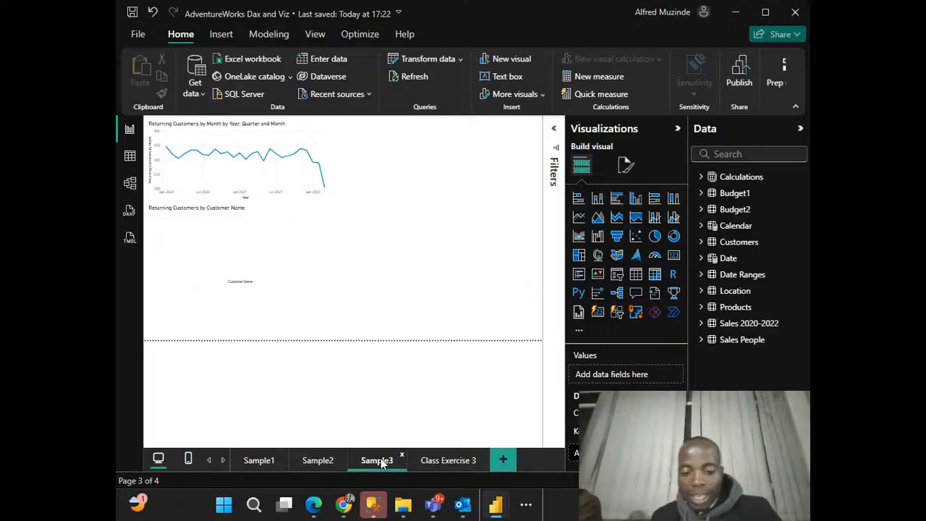
# Step: Go to the Class Exercise 3 page and examine the Calendar table's DAX formula, including its MIN and MAX order date arguments
pyautogui.click(446, 462)
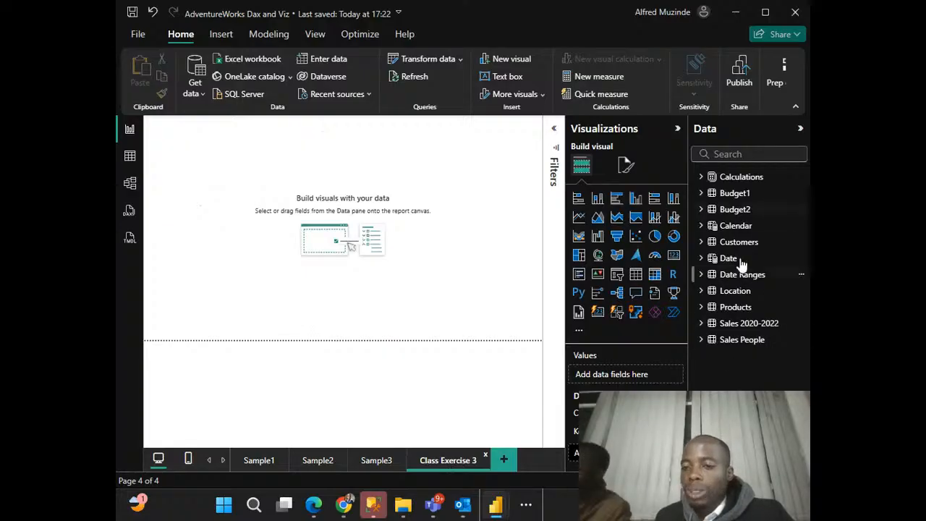
pyautogui.click(723, 229)
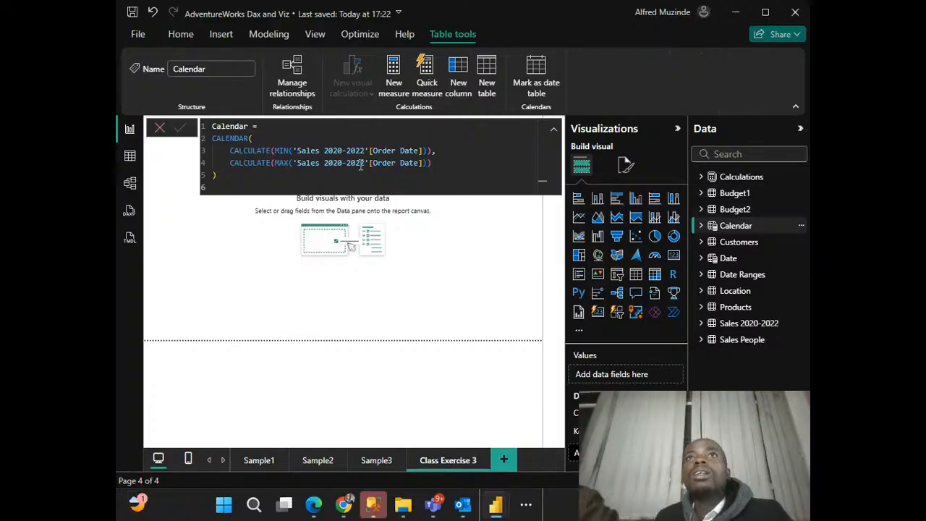
pyautogui.click(301, 163)
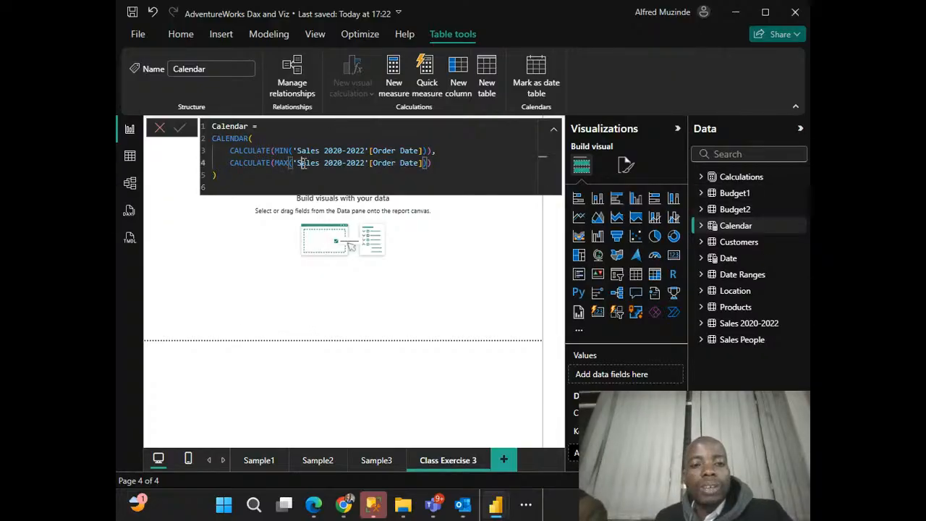
pyautogui.doubleClick(304, 163)
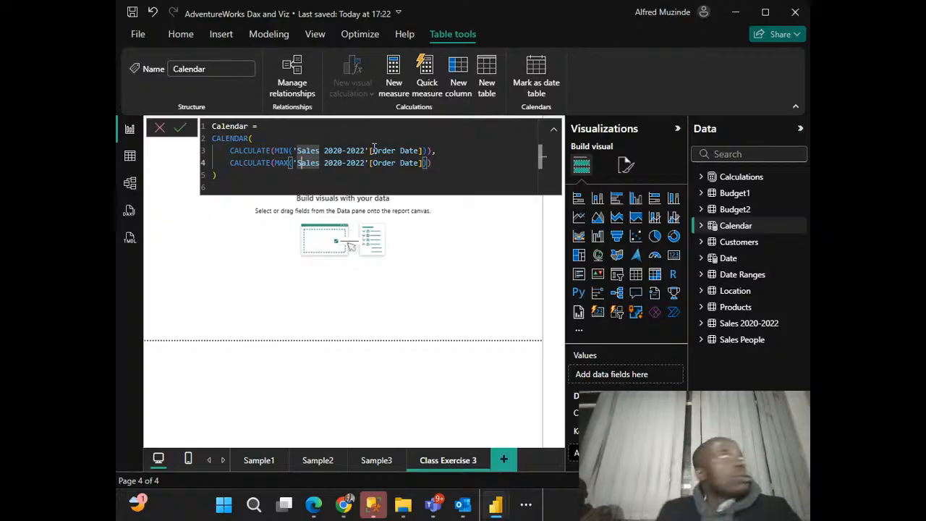
pyautogui.doubleClick(410, 151)
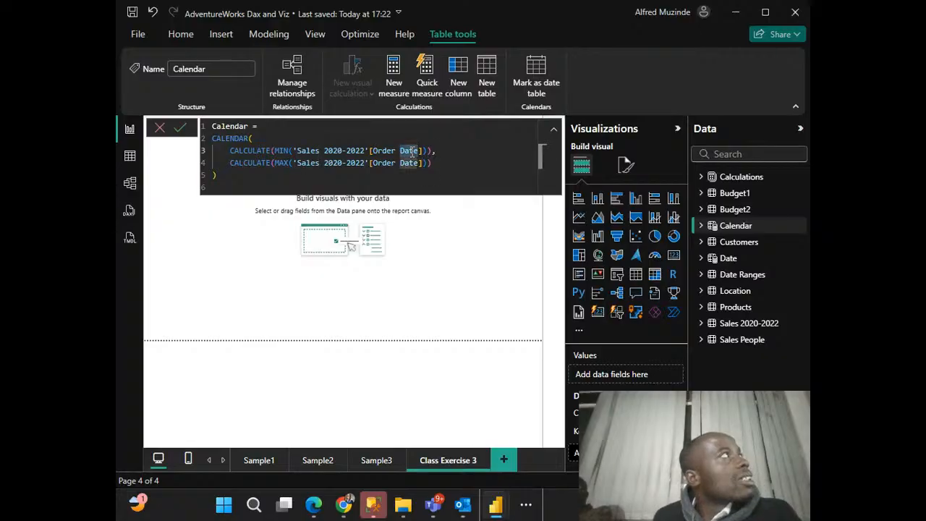
pyautogui.click(230, 150)
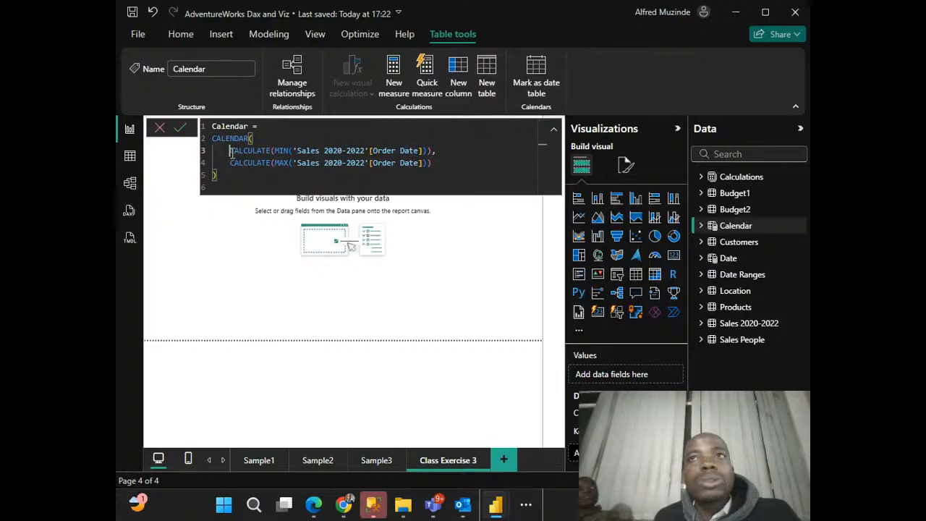
pyautogui.moveTo(230, 150); pyautogui.dragTo(447, 150)
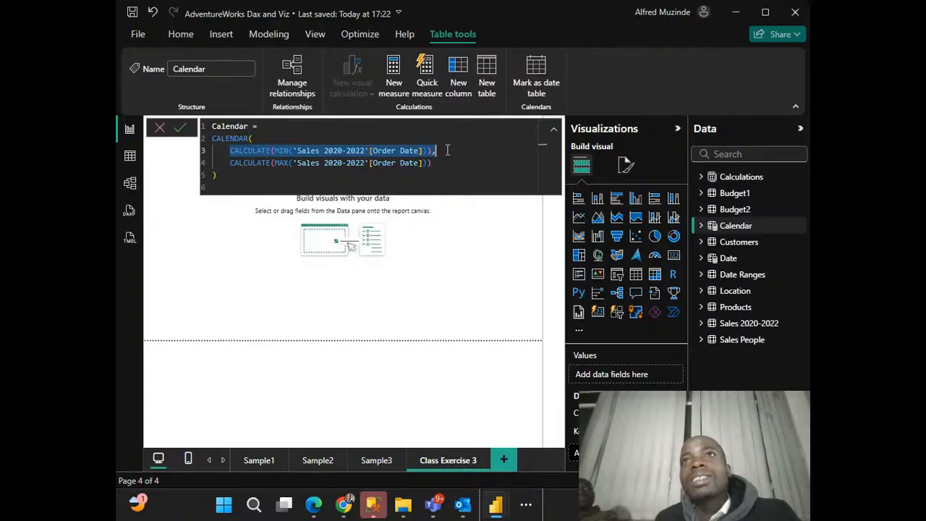
pyautogui.click(397, 151)
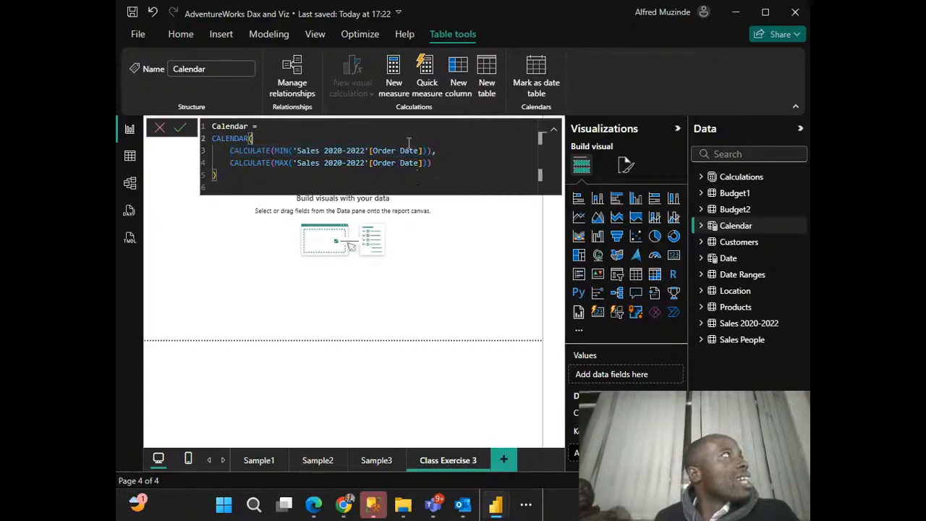
# Step: Examine the CALCULATE functions and the Order Date references in the Calendar table's formula
pyautogui.click(247, 151)
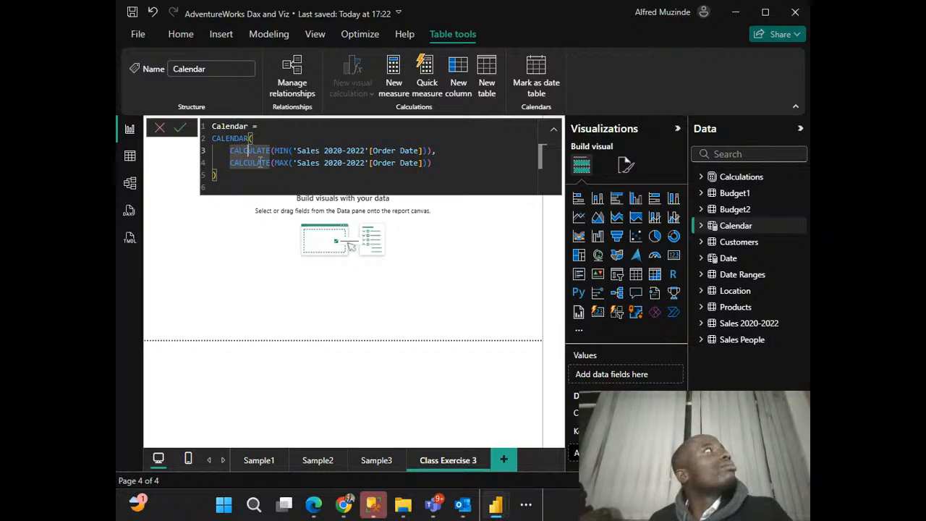
pyautogui.click(391, 163)
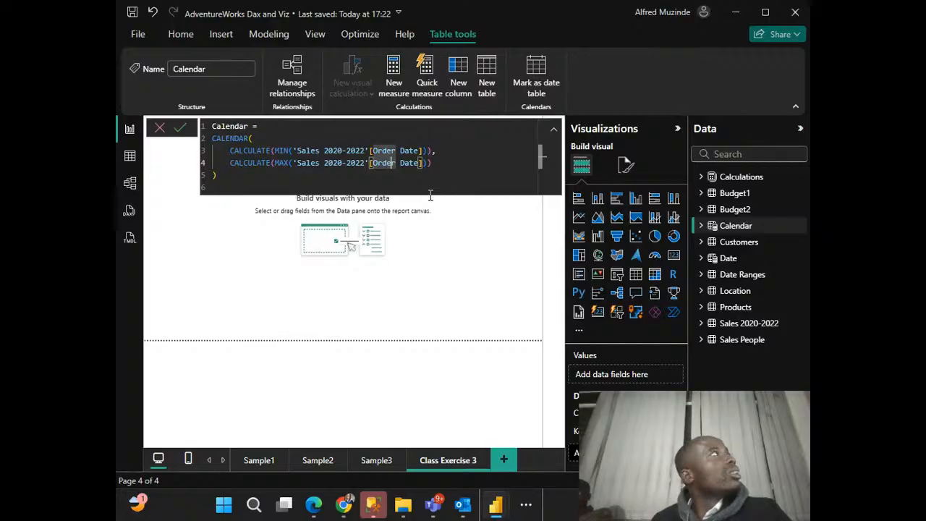
pyautogui.click(280, 40)
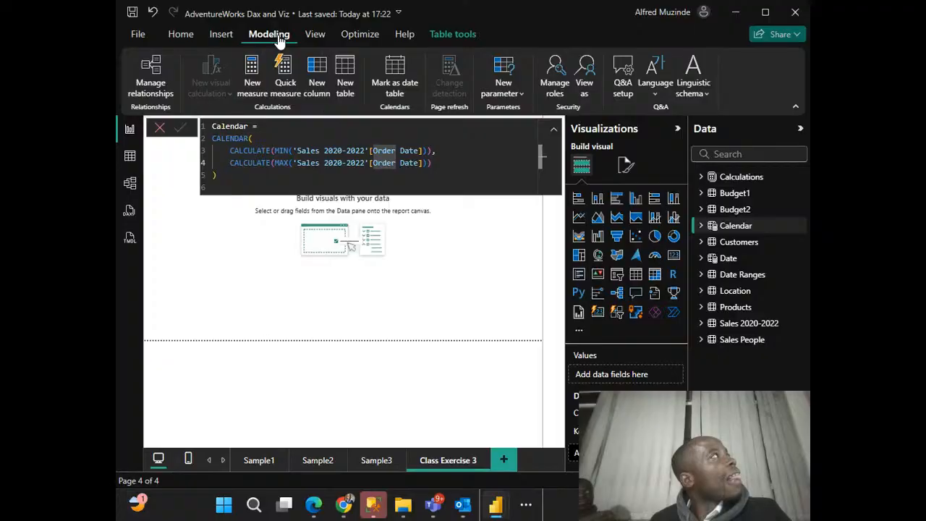
pyautogui.click(345, 68)
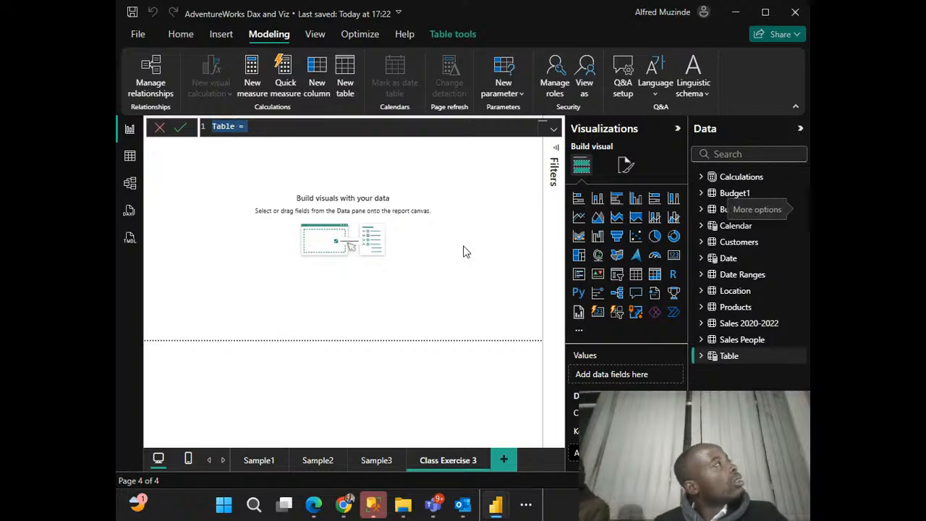
pyautogui.click(289, 276)
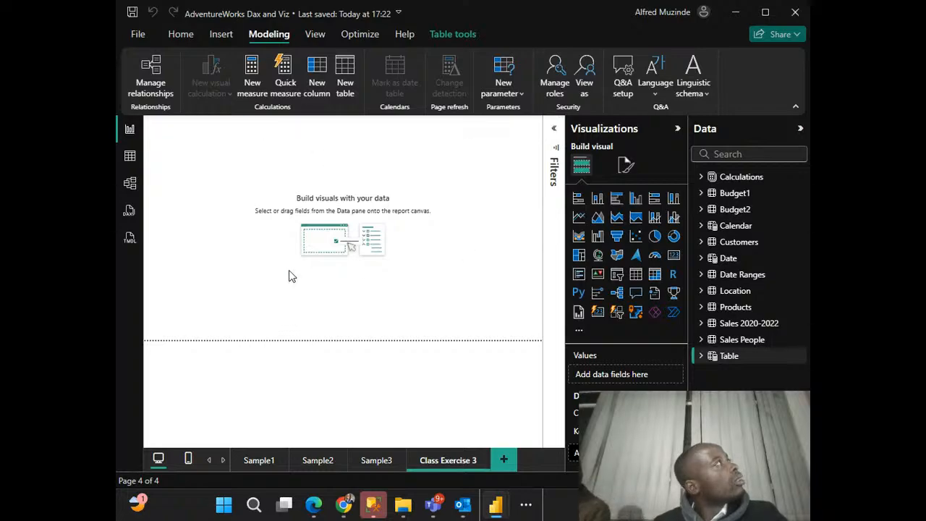
pyautogui.click(180, 36)
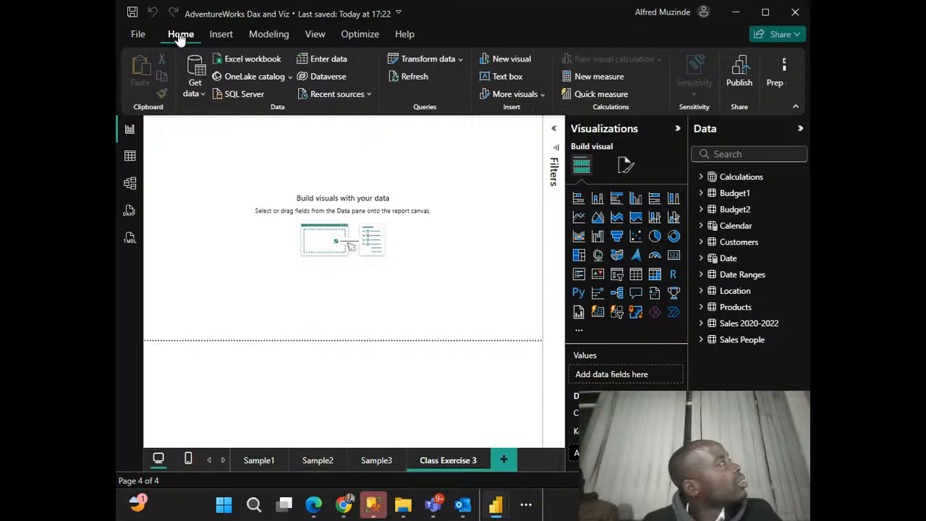
pyautogui.click(312, 34)
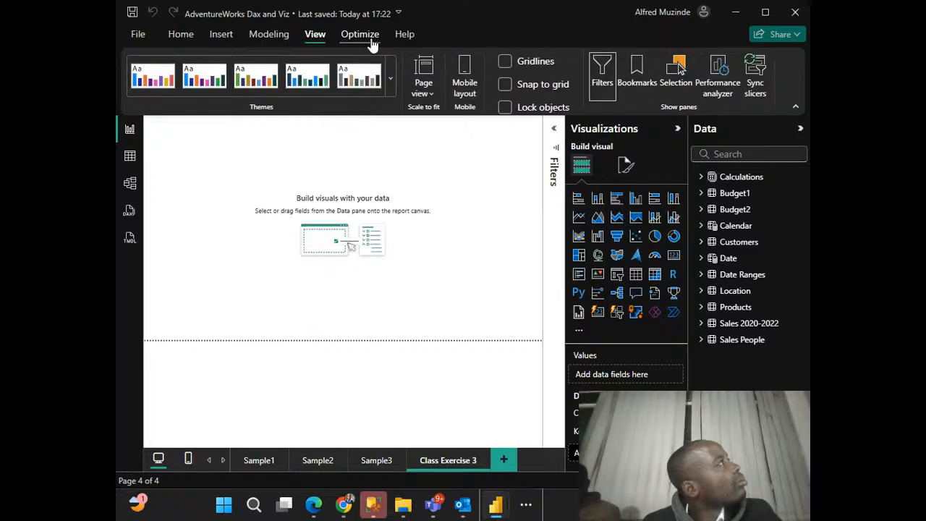
pyautogui.click(362, 37)
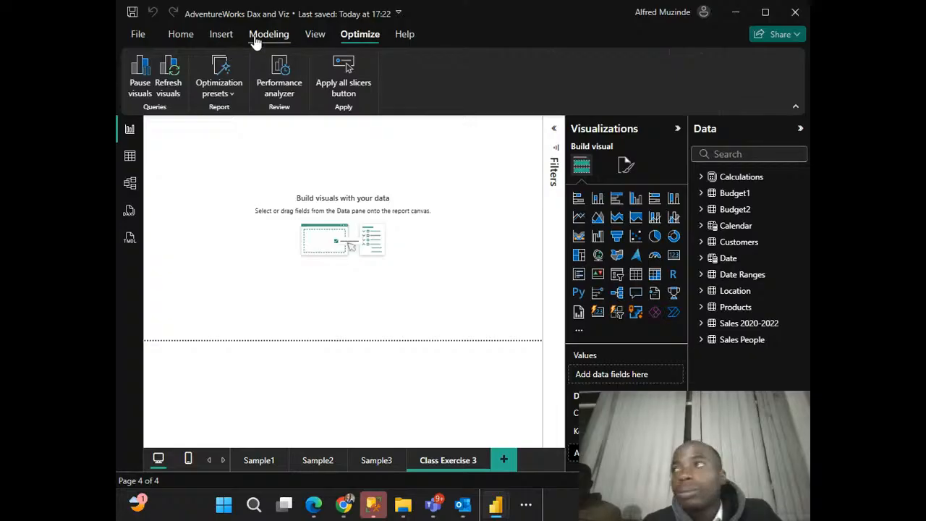
pyautogui.click(254, 36)
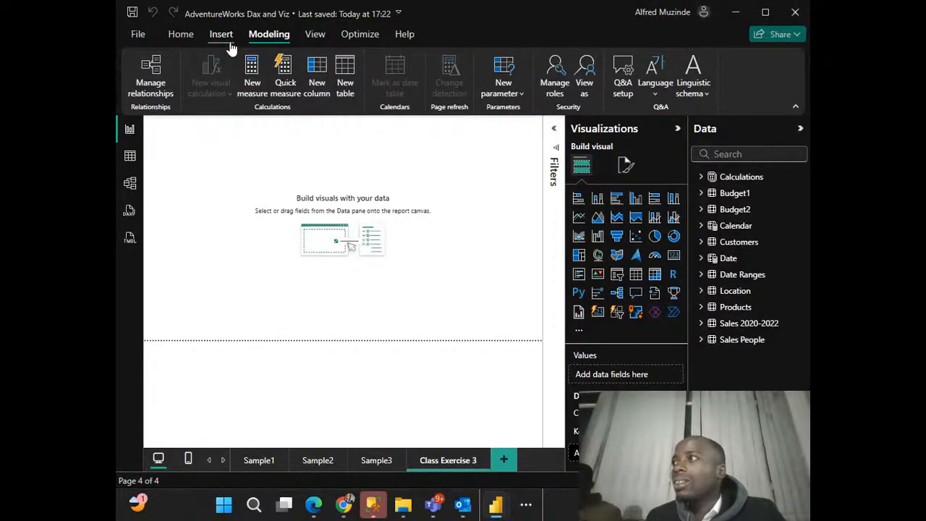
pyautogui.click(220, 36)
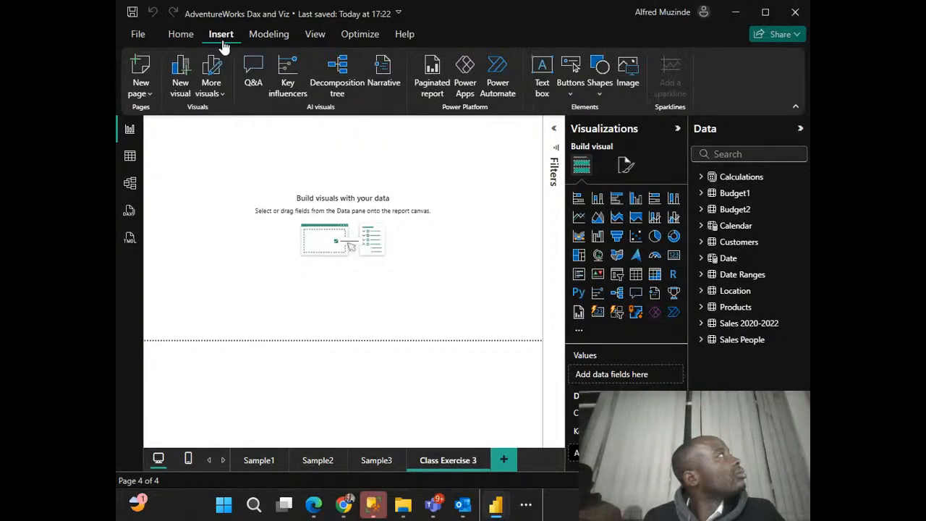
pyautogui.click(182, 44)
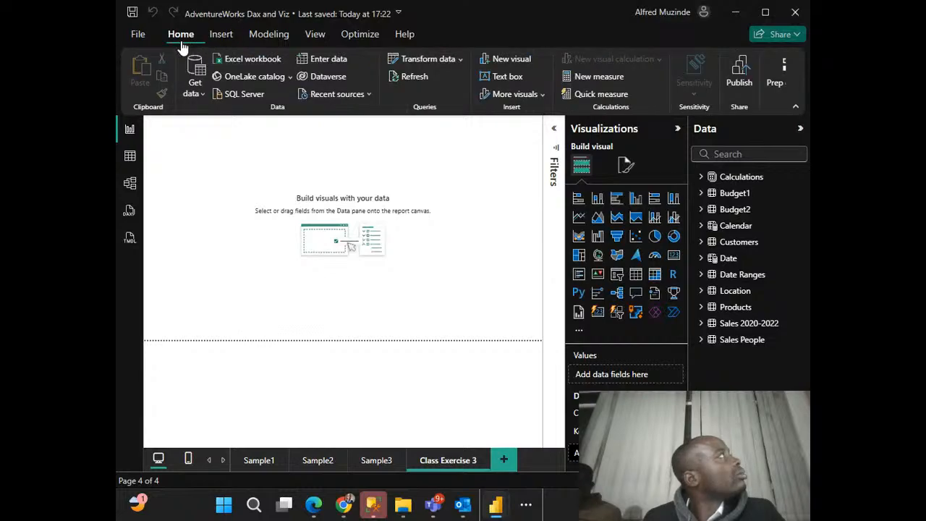
pyautogui.click(460, 61)
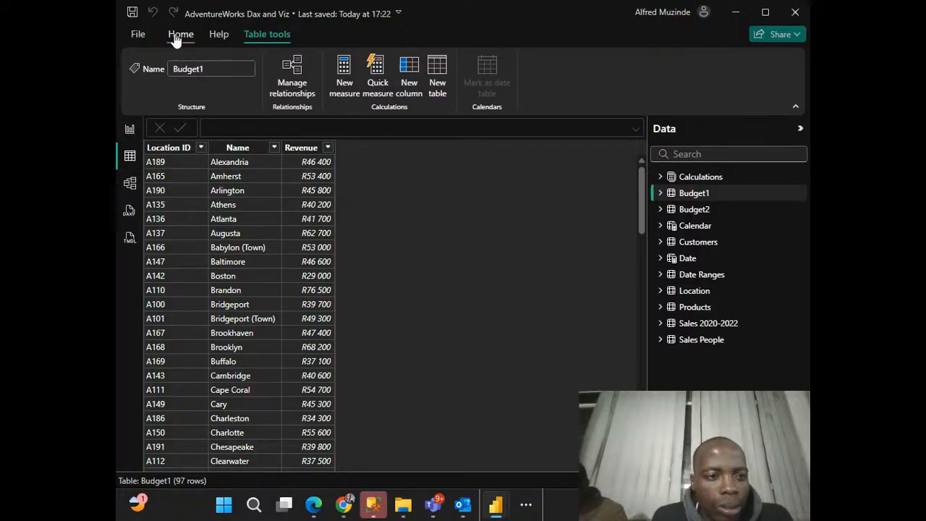
# Step: Try to create a table named Sample Calendar through manual data entry in the model view
pyautogui.click(130, 185)
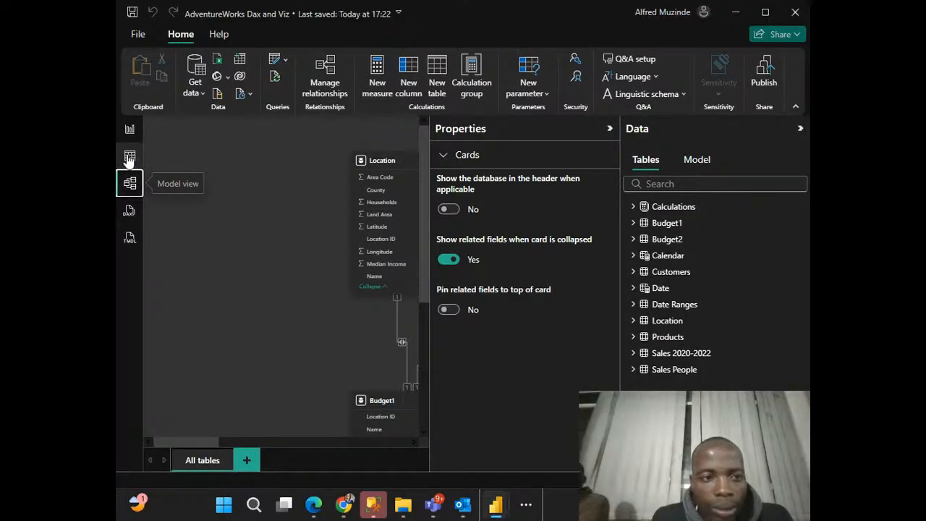
pyautogui.click(194, 90)
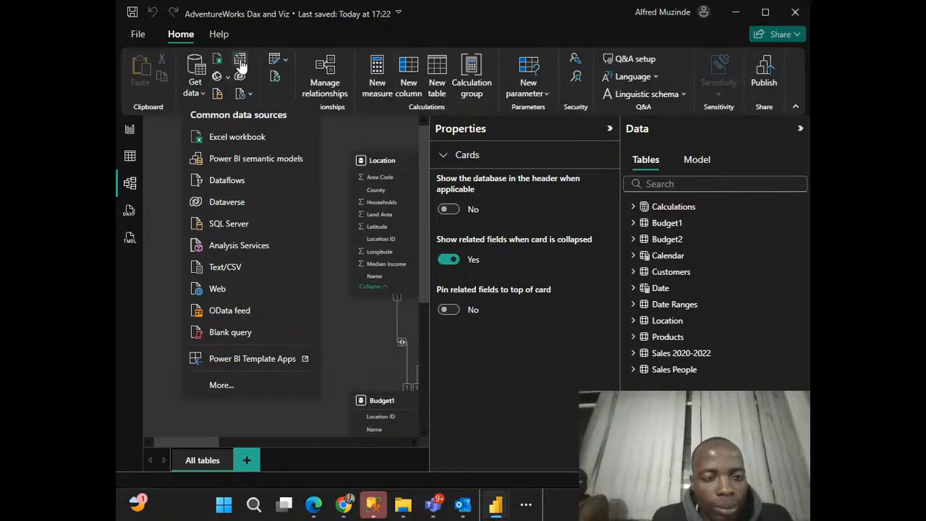
pyautogui.click(242, 64)
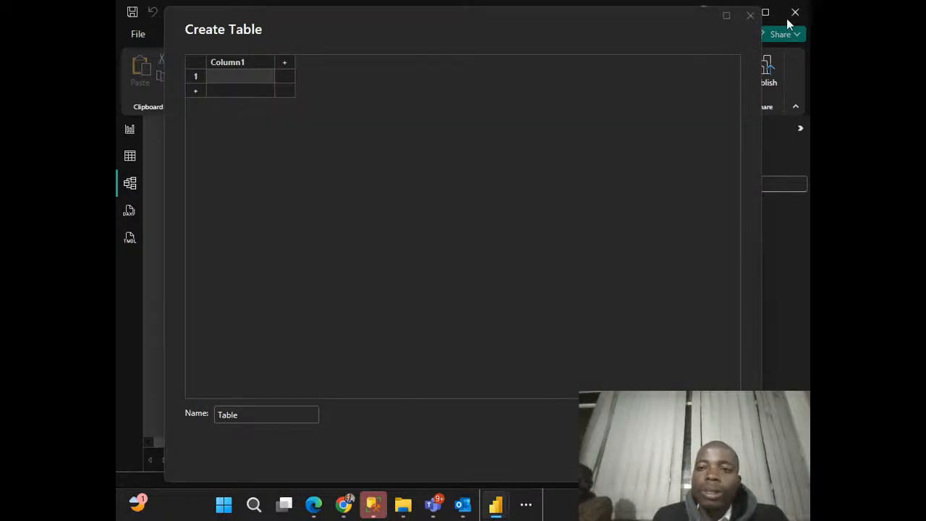
pyautogui.click(750, 15)
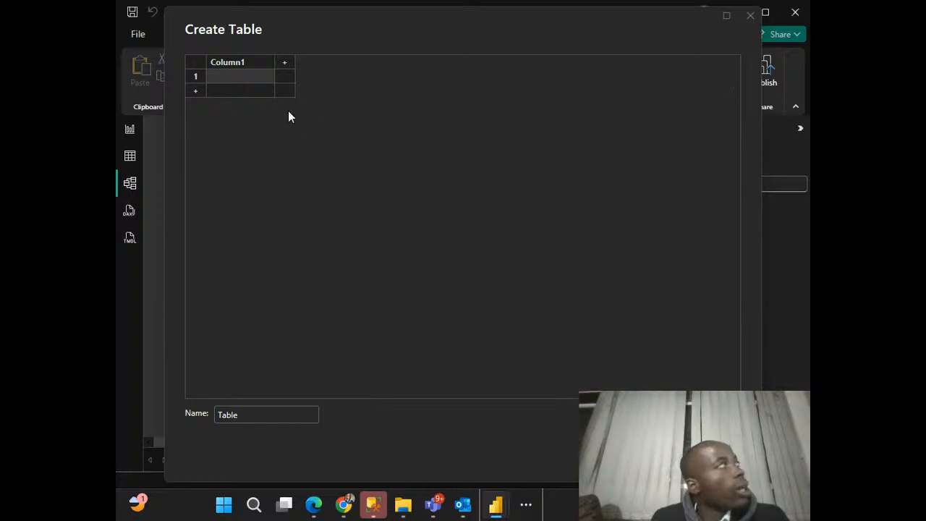
pyautogui.doubleClick(227, 418)
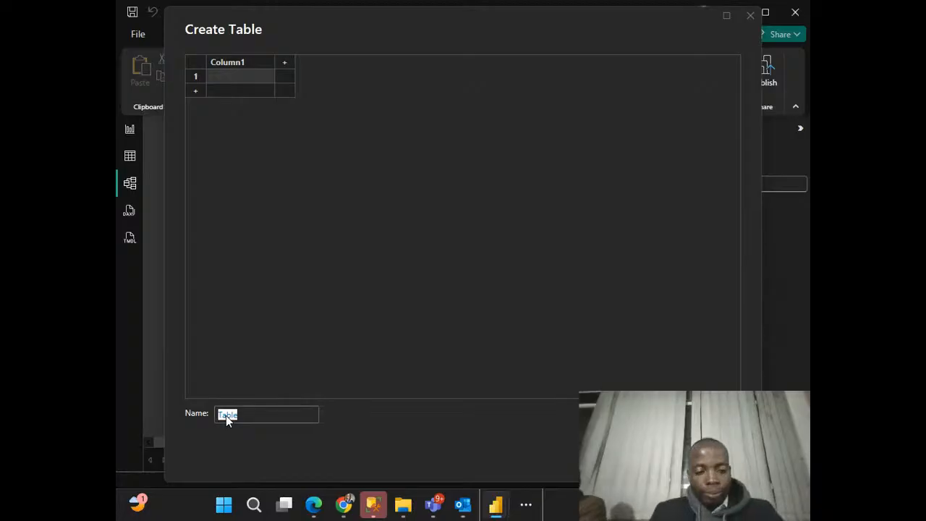
pyautogui.write('Sa')
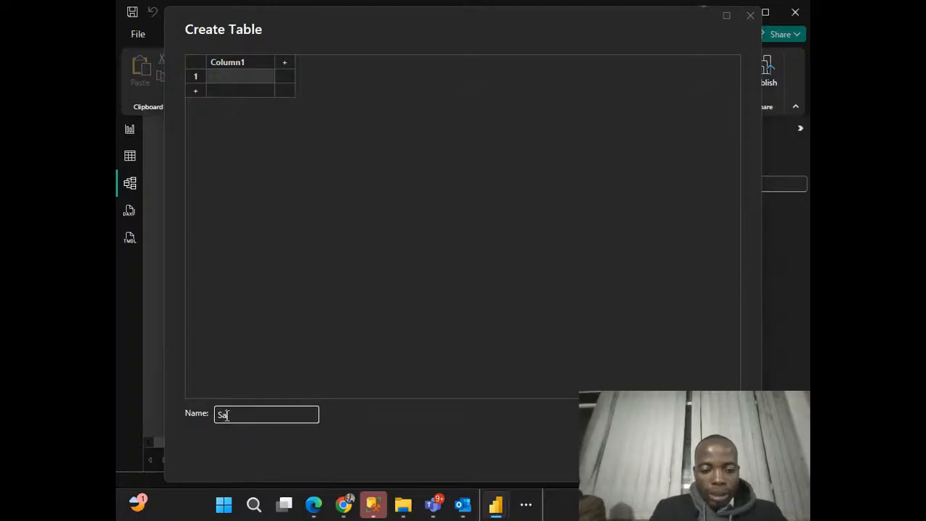
pyautogui.write('mple ')
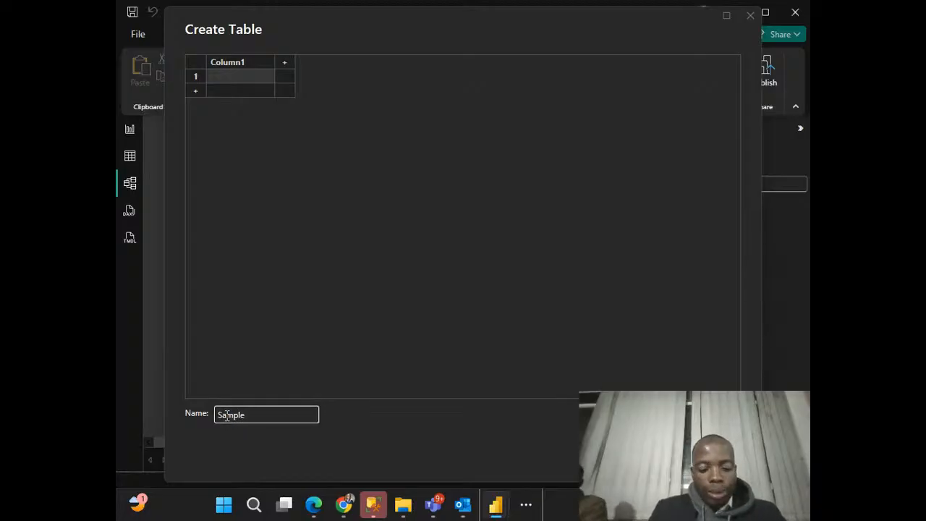
pyautogui.write('Calendar')
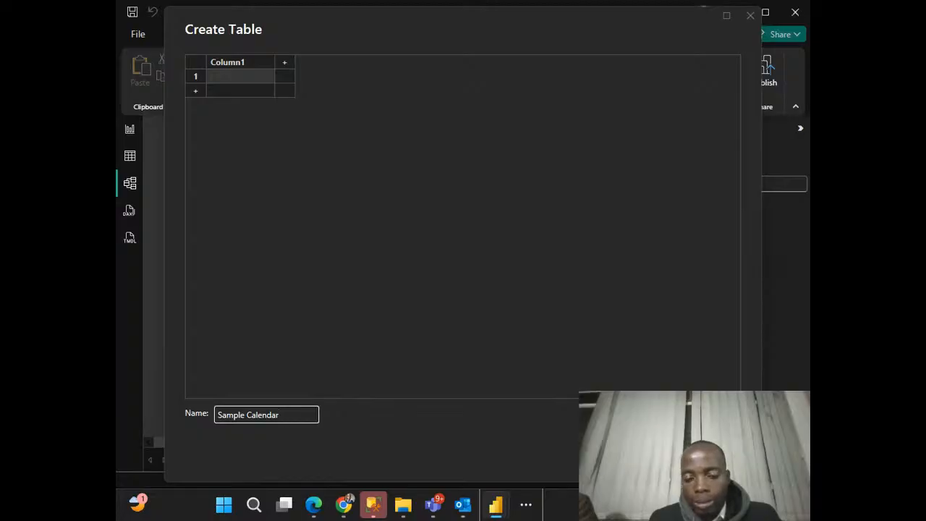
pyautogui.click(710, 456)
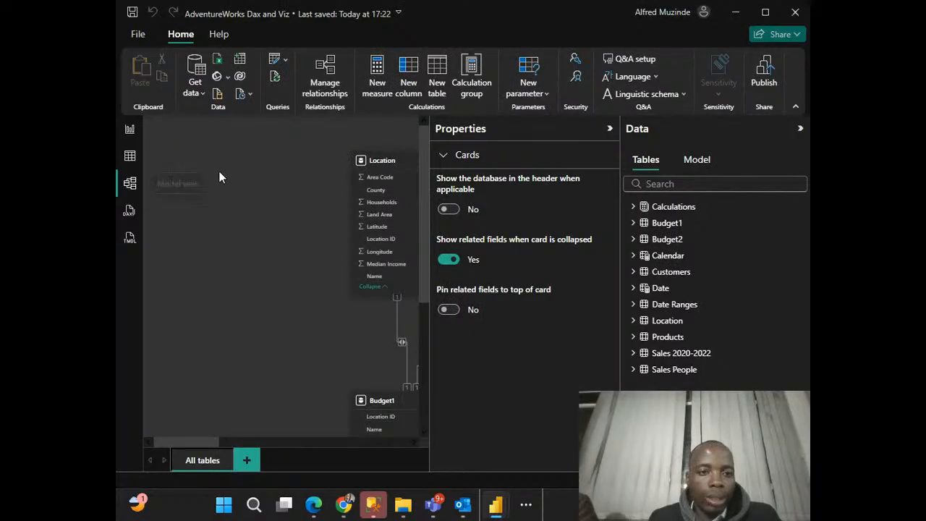
# Step: Return to the report view and add a new calculated table to the model
pyautogui.click(126, 128)
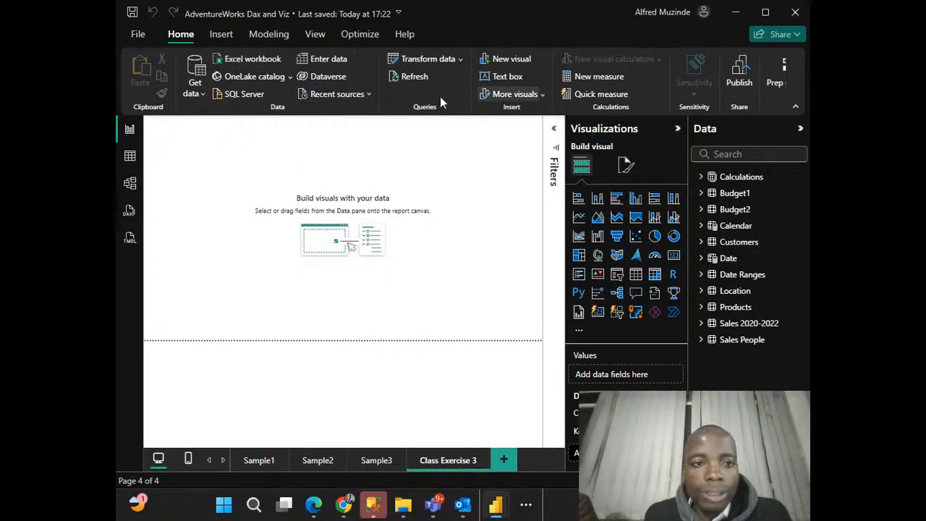
pyautogui.click(269, 35)
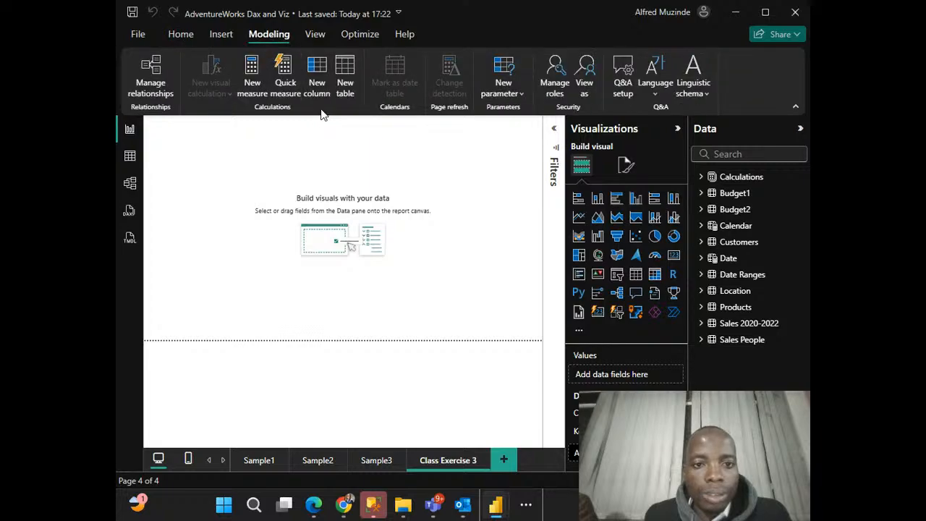
pyautogui.click(346, 82)
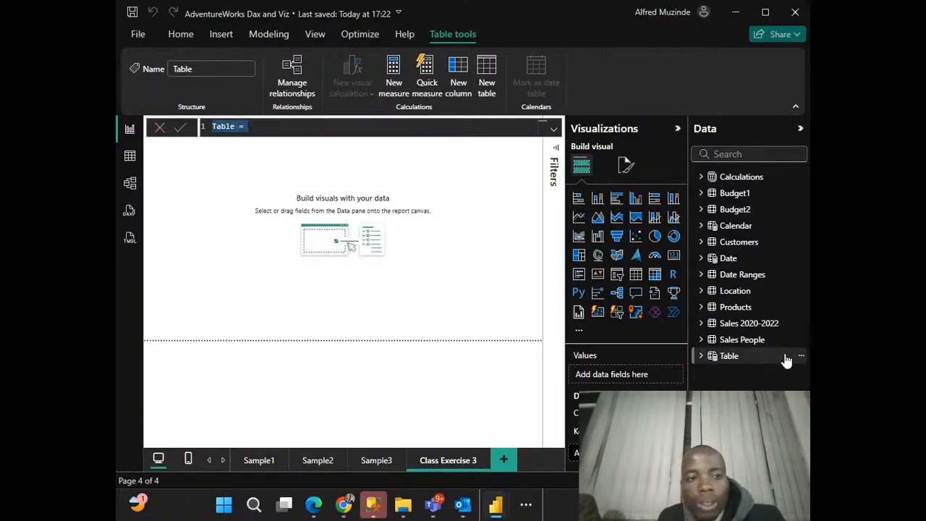
pyautogui.click(285, 130)
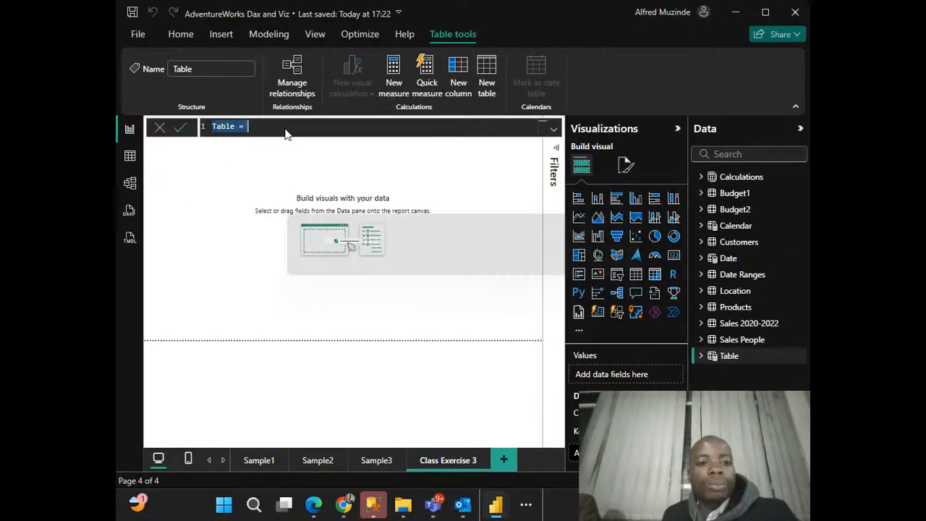
pyautogui.click(284, 128)
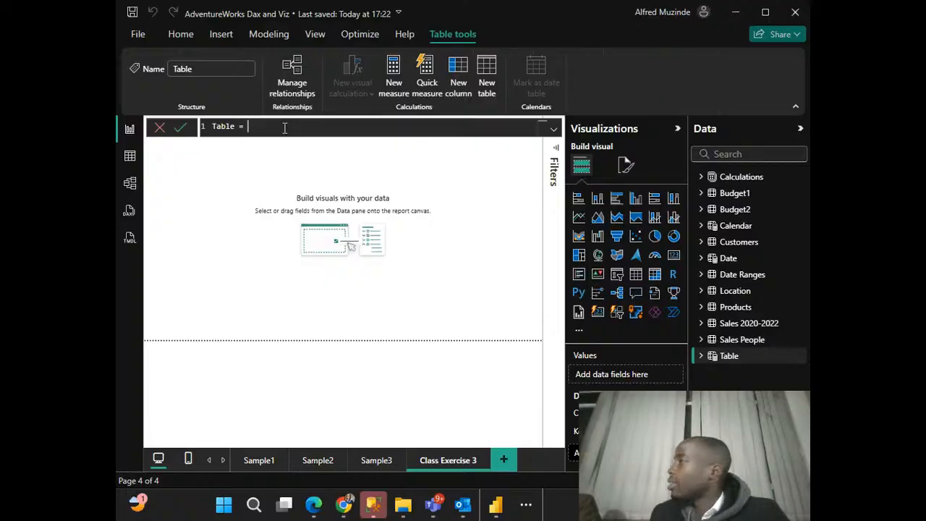
# Step: Replace the new table's default name in its DAX formula with Sample calendar, followed by an equals sign
pyautogui.press('BackSpace')
pyautogui.press('BackSpace')
pyautogui.press('BackSpace')
pyautogui.press('BackSpace')
pyautogui.press('BackSpace')
pyautogui.press('BackSpace')
pyautogui.press('BackSpace')
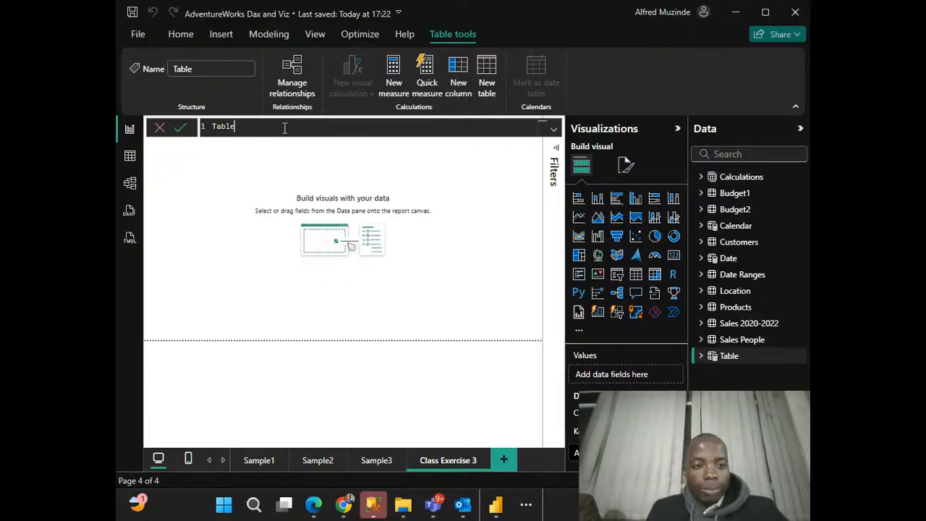
pyautogui.write('Ca')
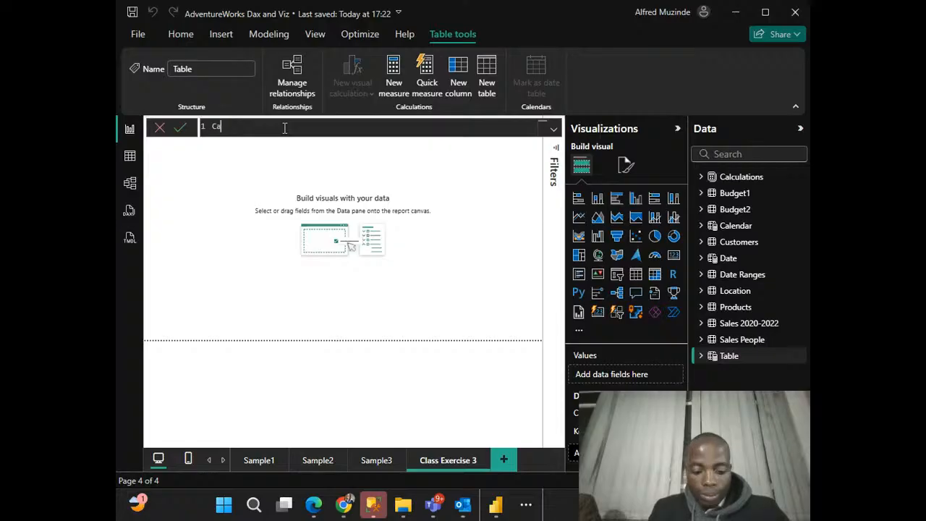
pyautogui.write('le')
pyautogui.press('BackSpace')
pyautogui.press('BackSpace')
pyautogui.press('BackSpace')
pyautogui.write('am')
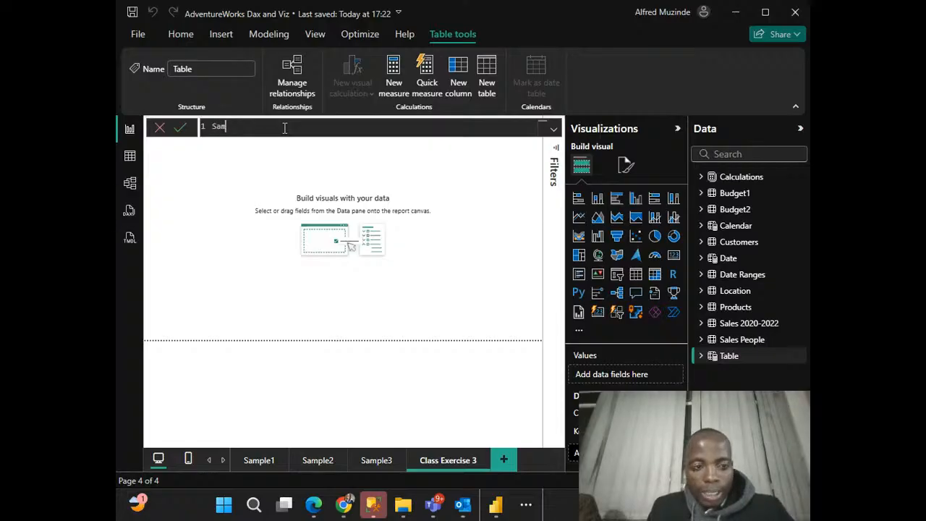
pyautogui.write('ple calen')
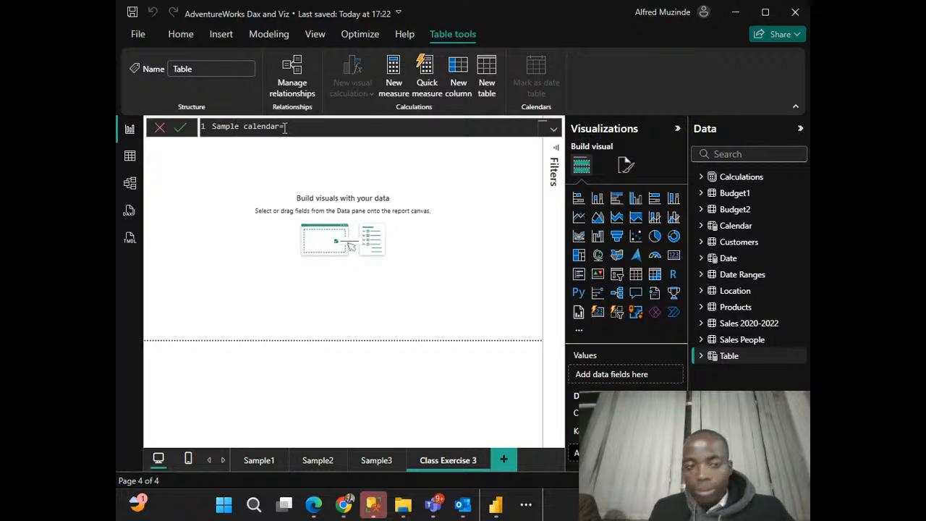
pyautogui.write('dar=')
# Step: Define the Sample calendar table on a second formula line with CALENDARAUTO(12)
pyautogui.hotkey('shift', 'Return')
pyautogui.write('Calend')
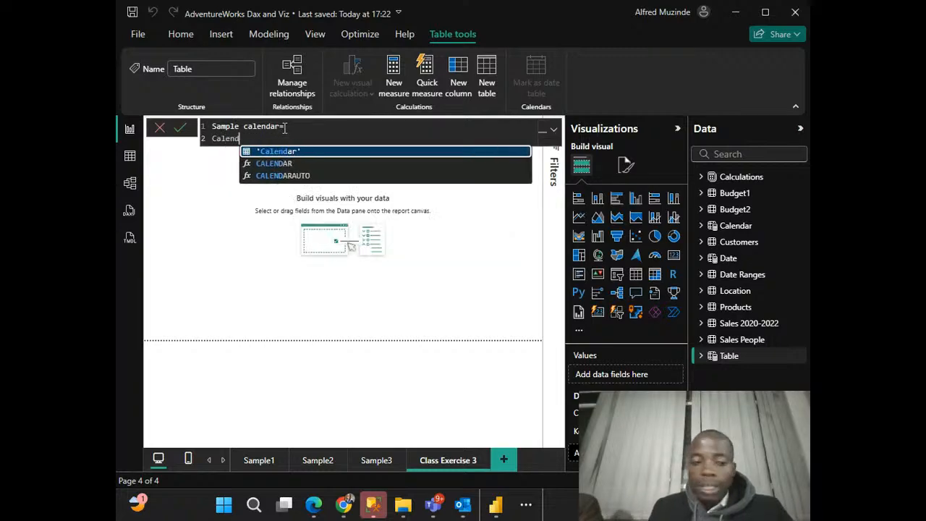
pyautogui.click(315, 176)
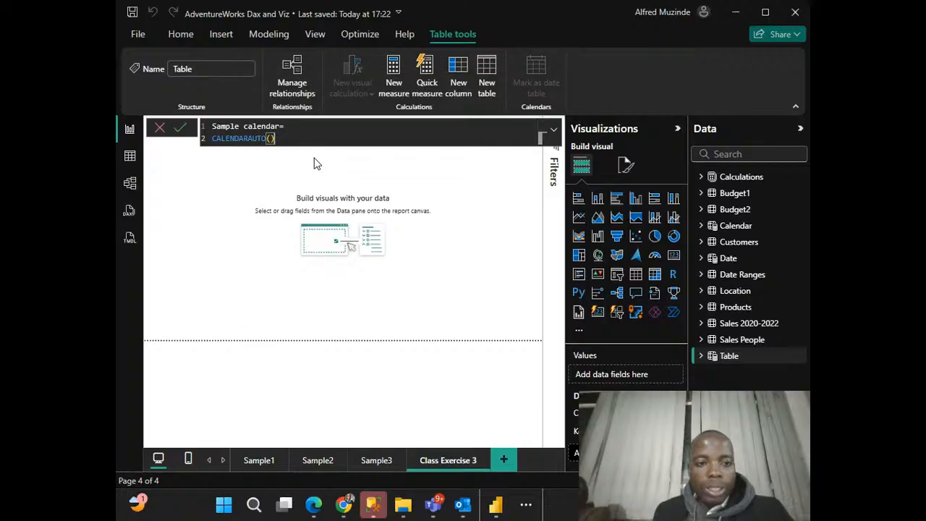
pyautogui.click(269, 139)
pyautogui.write('12')
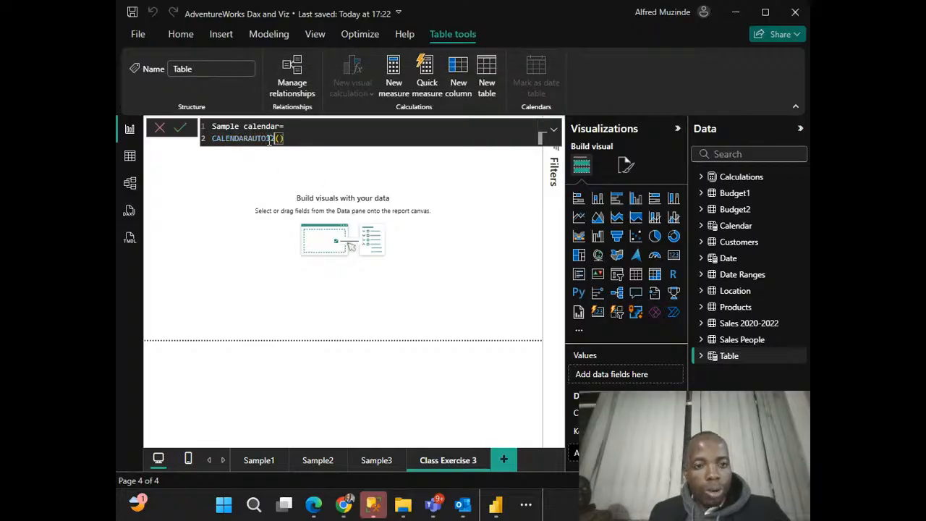
pyautogui.press('BackSpace')
pyautogui.press('BackSpace')
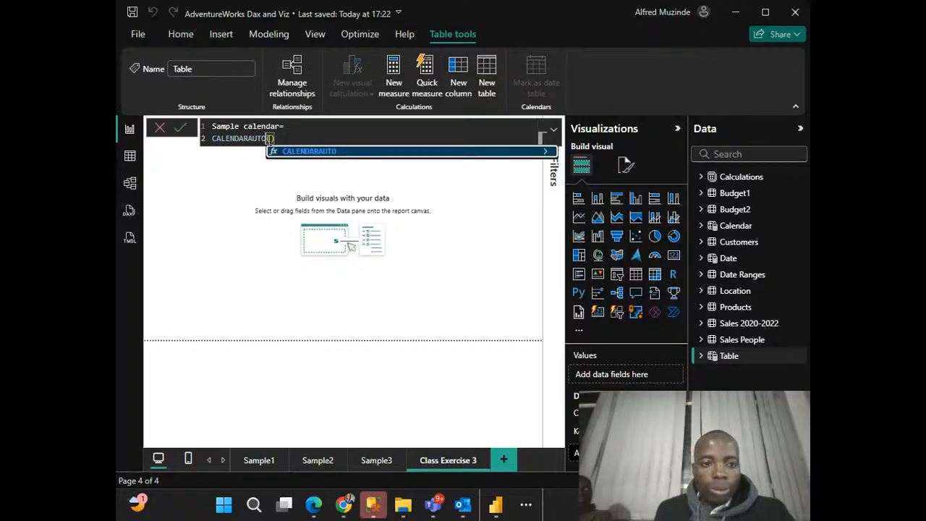
pyautogui.write('12)')
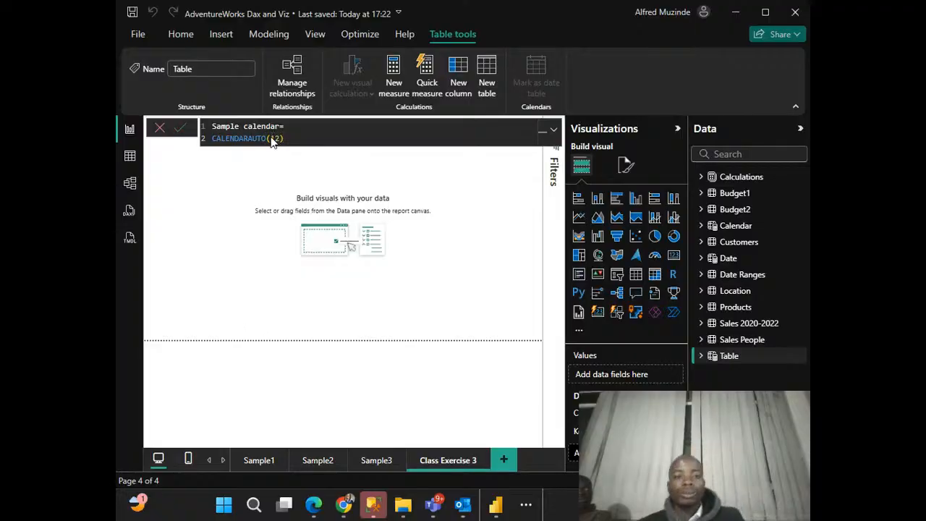
# Step: Commit the Sample calendar formula and bring the new table into sight in the model view with the side panes collapsed
pyautogui.press('Return')
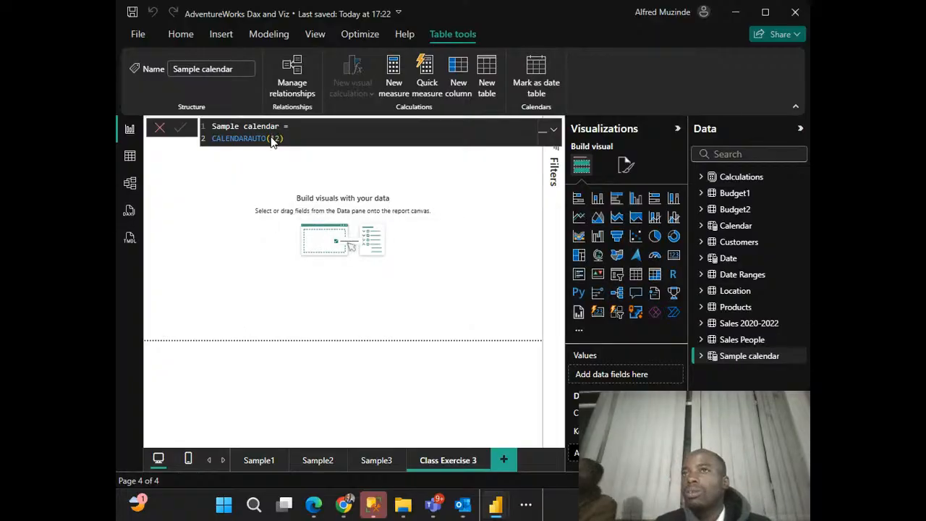
pyautogui.click(131, 184)
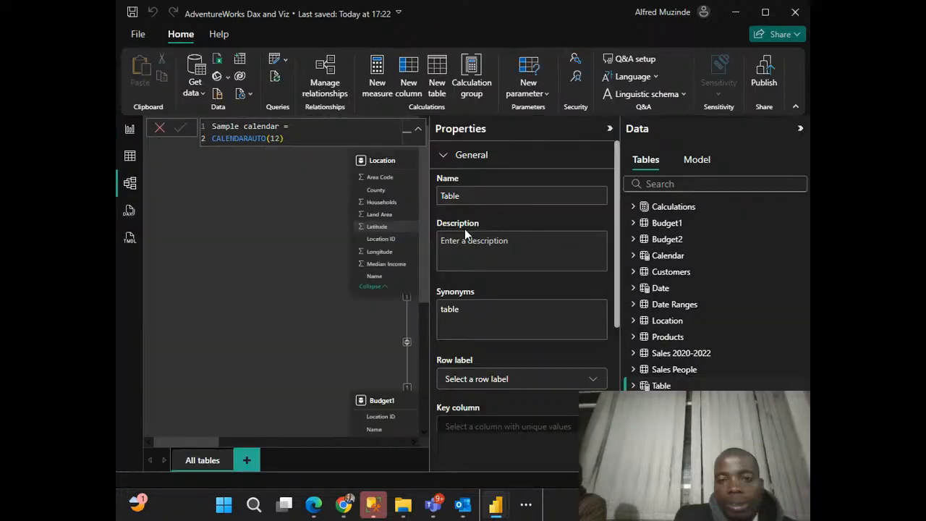
pyautogui.click(611, 130)
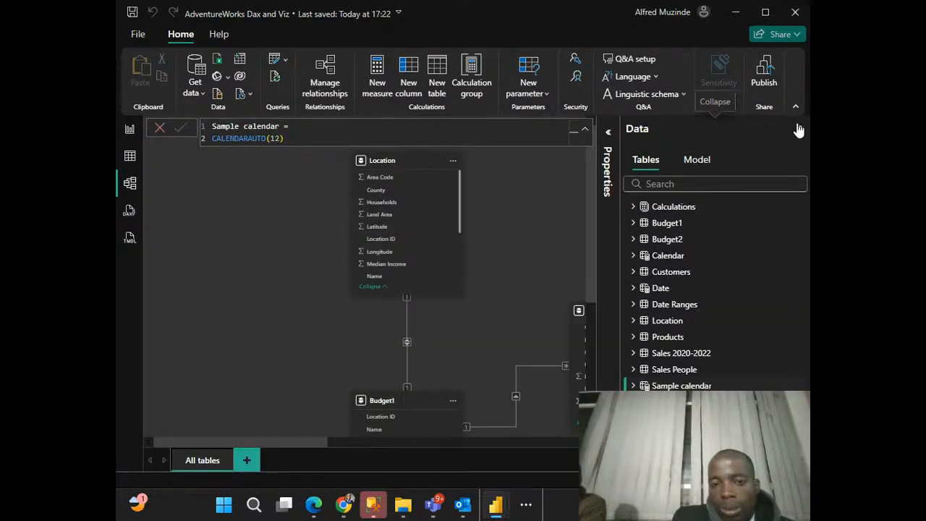
pyautogui.click(800, 128)
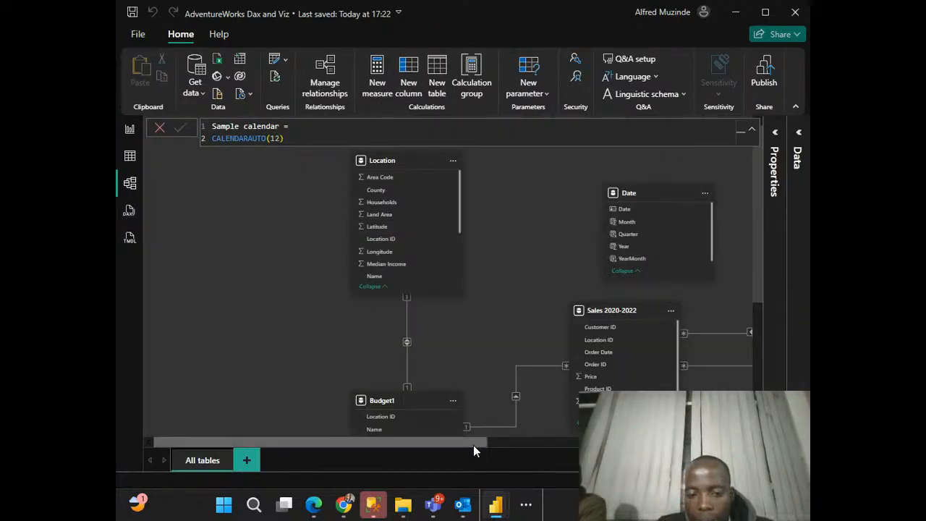
pyautogui.moveTo(473, 445); pyautogui.dragTo(701, 443)
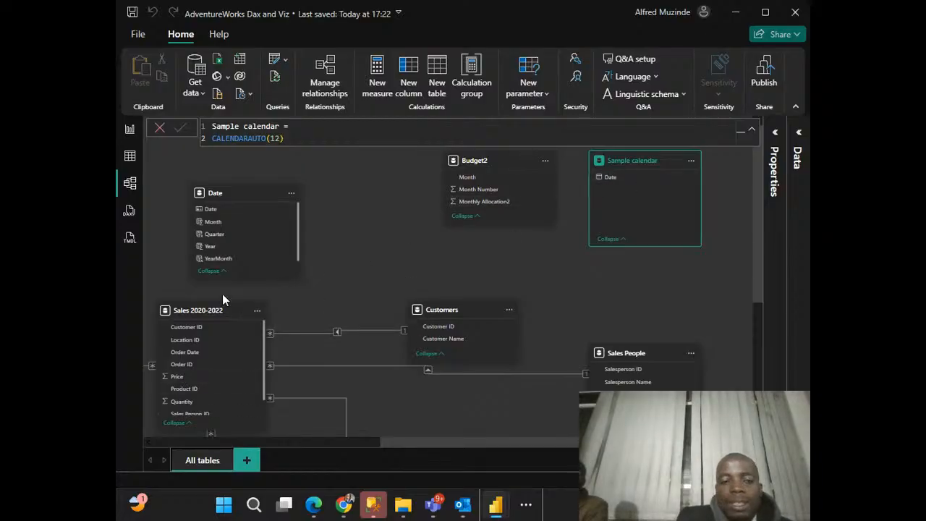
# Step: Examine the model diagram's relationships around Sales 2020-2022 and Calendar, and compare them with the Sample calendar table
pyautogui.scroll(-1, 191, 399)
pyautogui.scroll(-2, 193, 399)
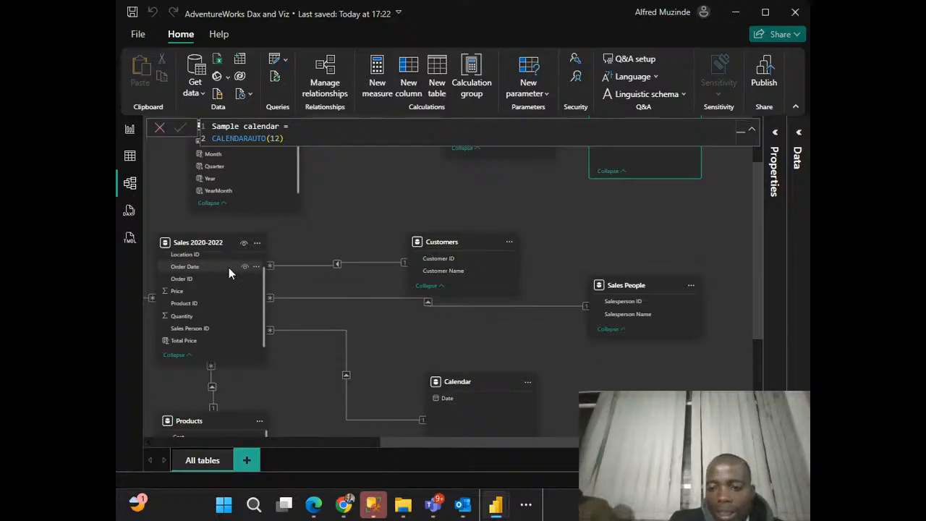
pyautogui.scroll(3, 434, 331)
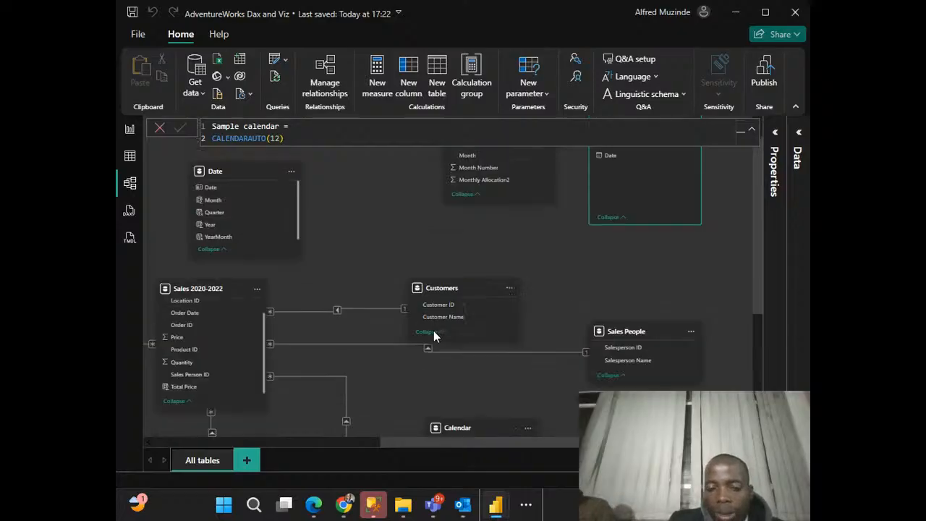
pyautogui.scroll(-3, 434, 331)
pyautogui.scroll(-2, 437, 336)
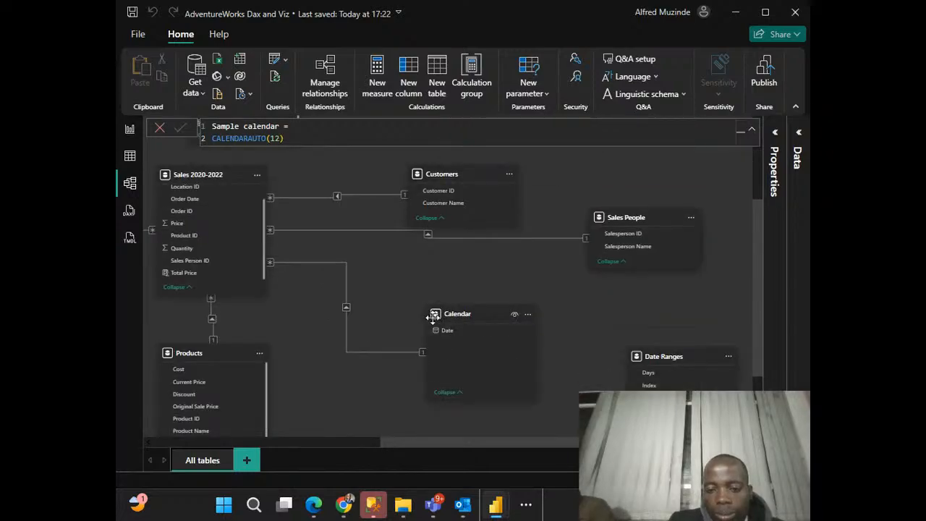
pyautogui.scroll(4, 548, 250)
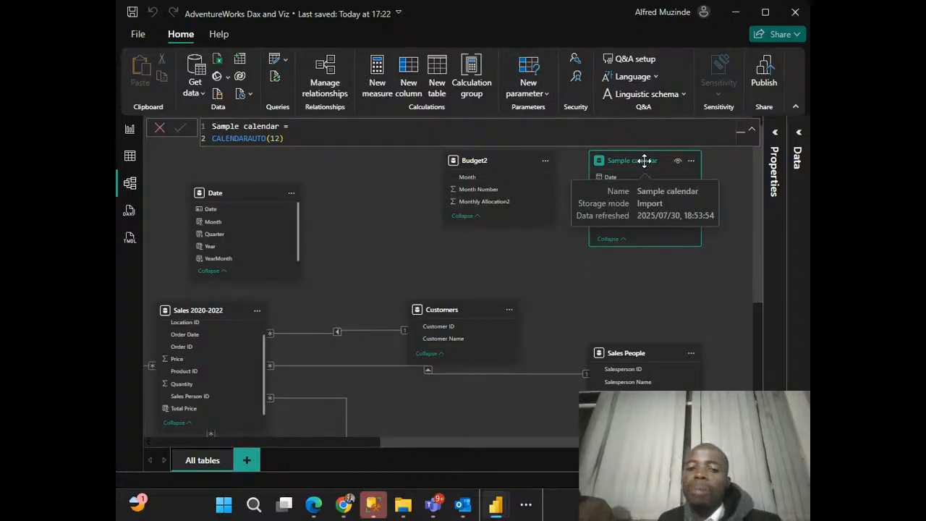
pyautogui.scroll(-2, 624, 282)
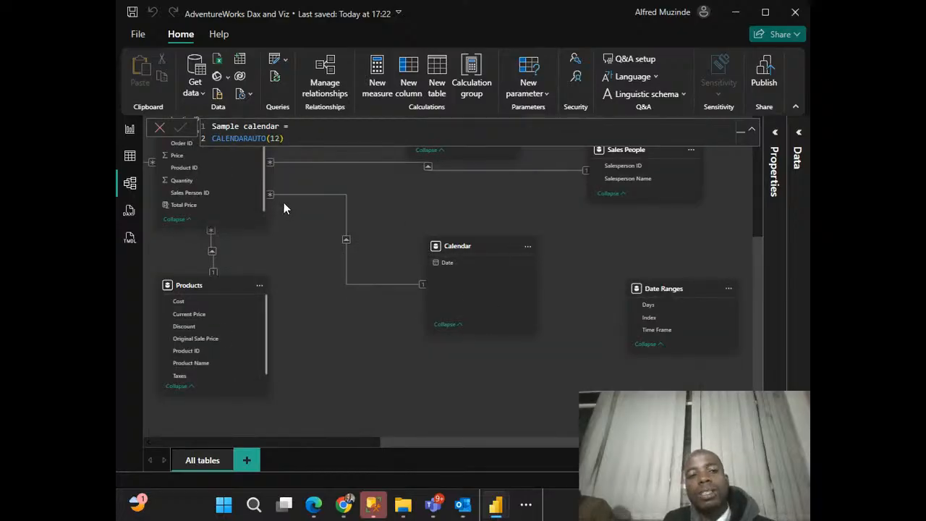
pyautogui.scroll(4, 388, 327)
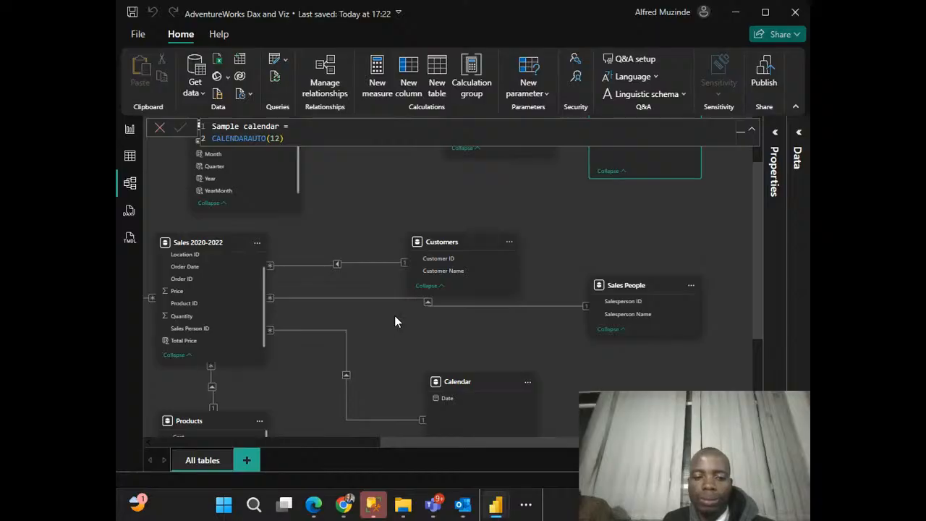
pyautogui.scroll(2, 395, 322)
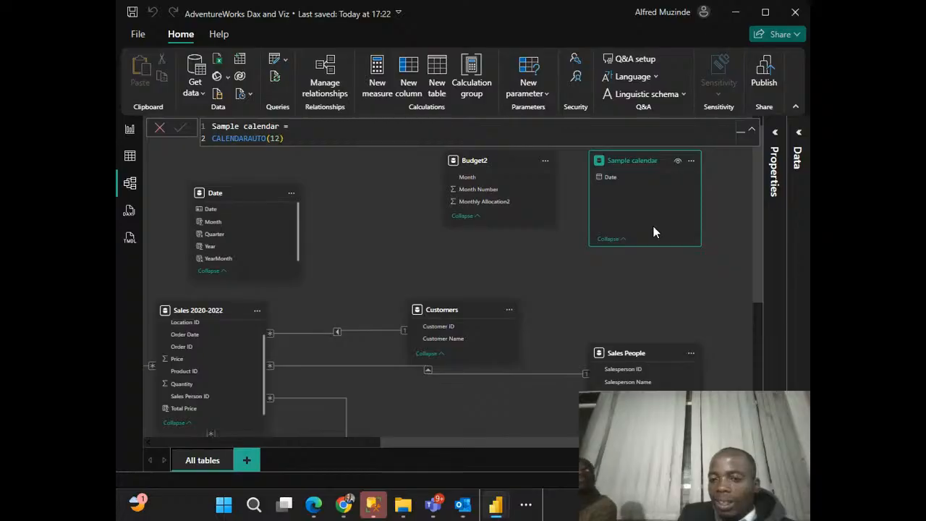
# Step: Delete the Sample calendar table from the model and return to the report view
pyautogui.press('Delete')
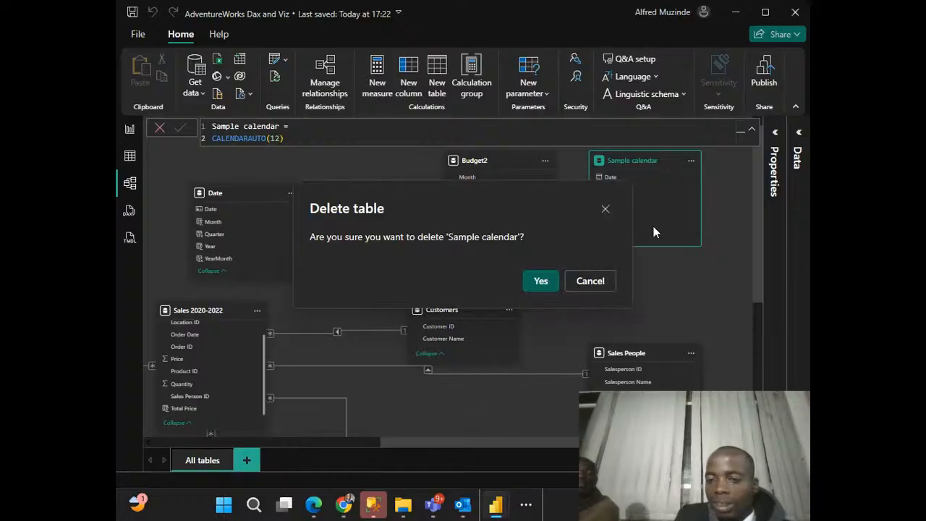
pyautogui.click(543, 283)
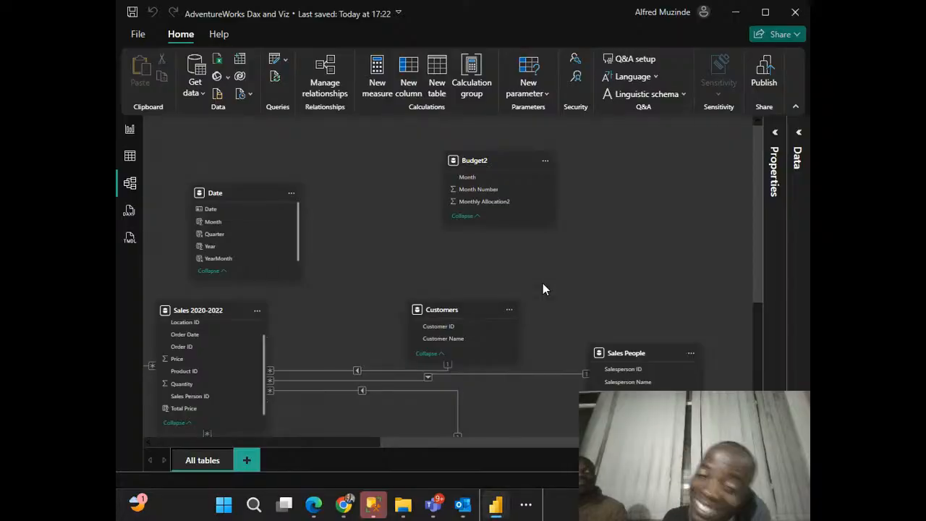
pyautogui.click(129, 156)
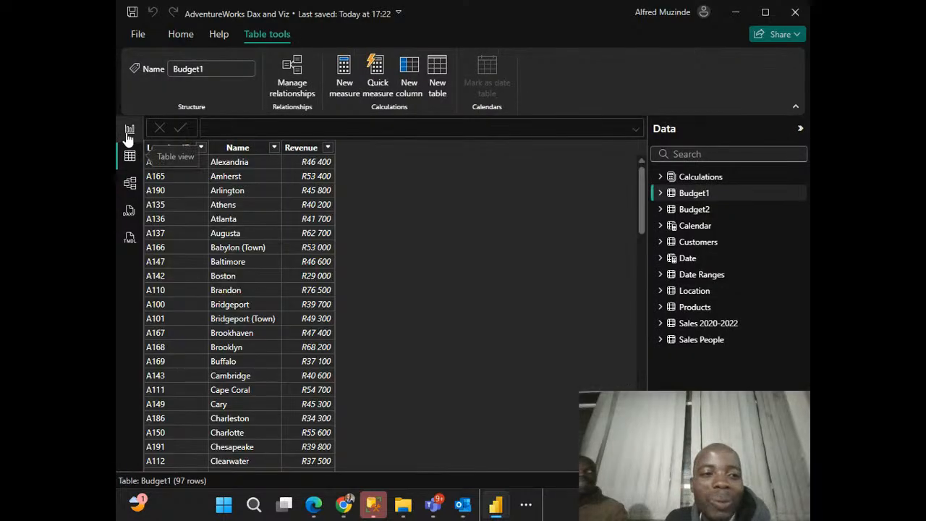
pyautogui.click(129, 133)
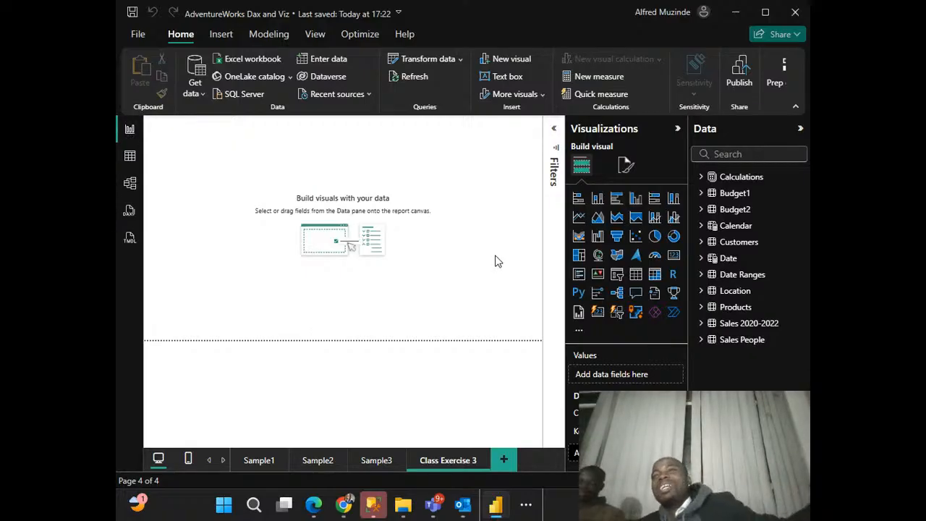
# Step: Inspect the Calendar table's formula and its relationship with Sales 2020-2022 in the model view, then close the relationship settings
pyautogui.click(129, 183)
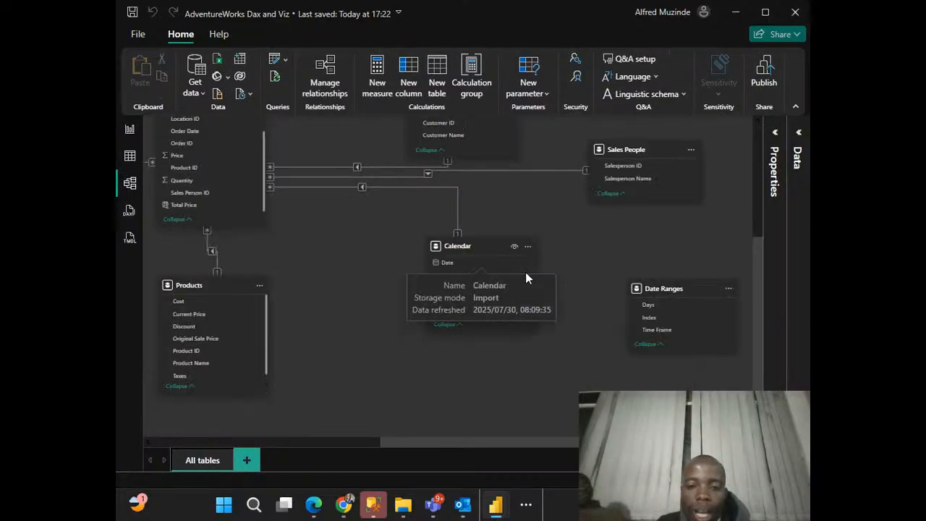
pyautogui.click(453, 265)
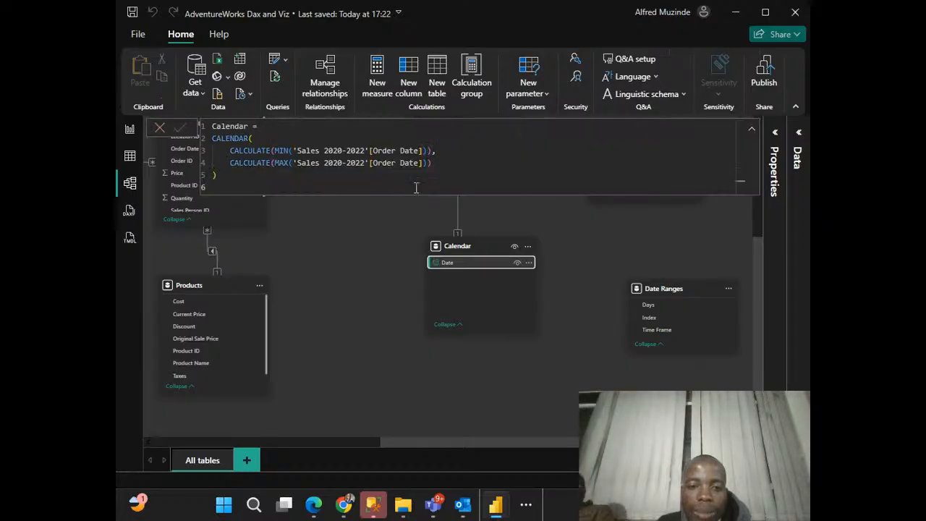
pyautogui.click(389, 235)
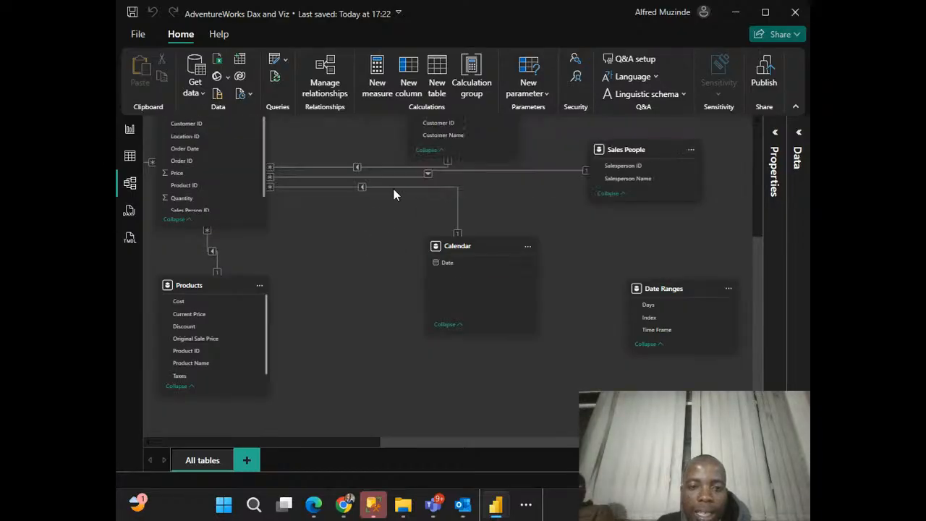
pyautogui.click(394, 188)
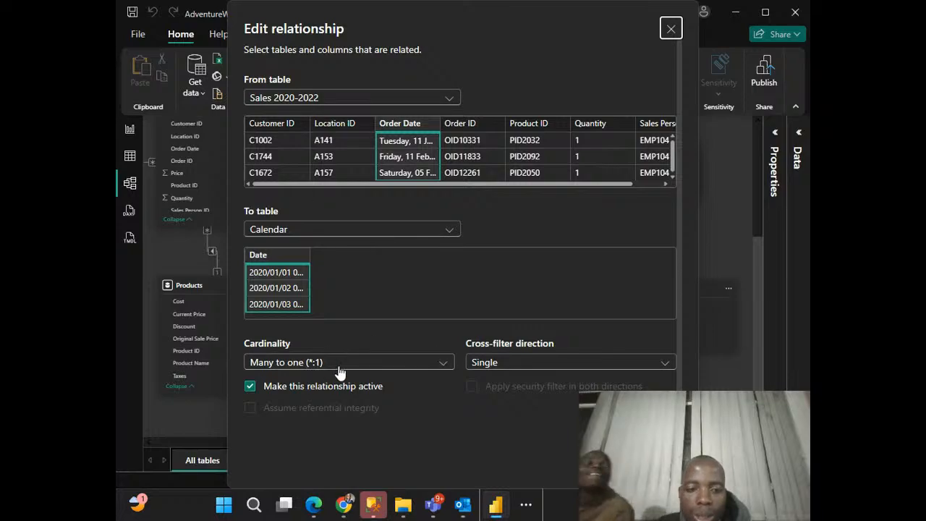
pyautogui.click(652, 465)
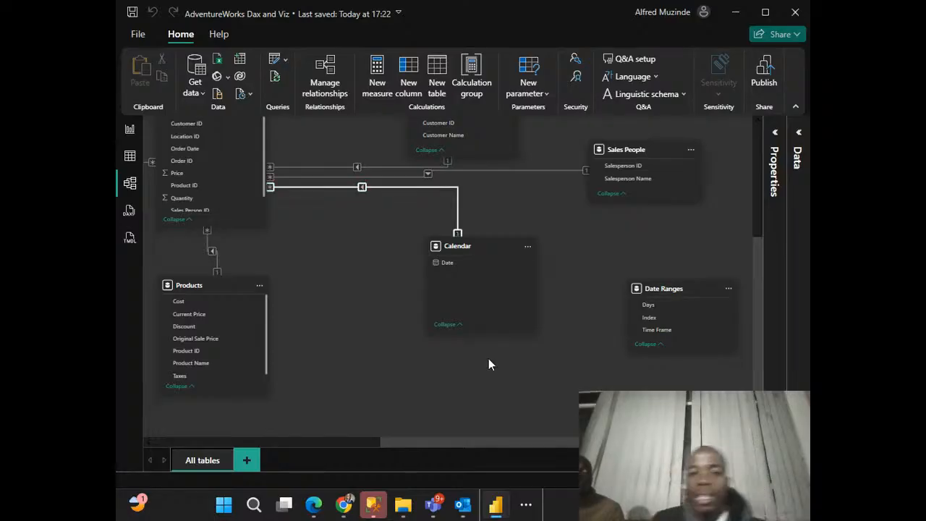
# Step: Delete the Date table from the model in the report view
pyautogui.click(130, 129)
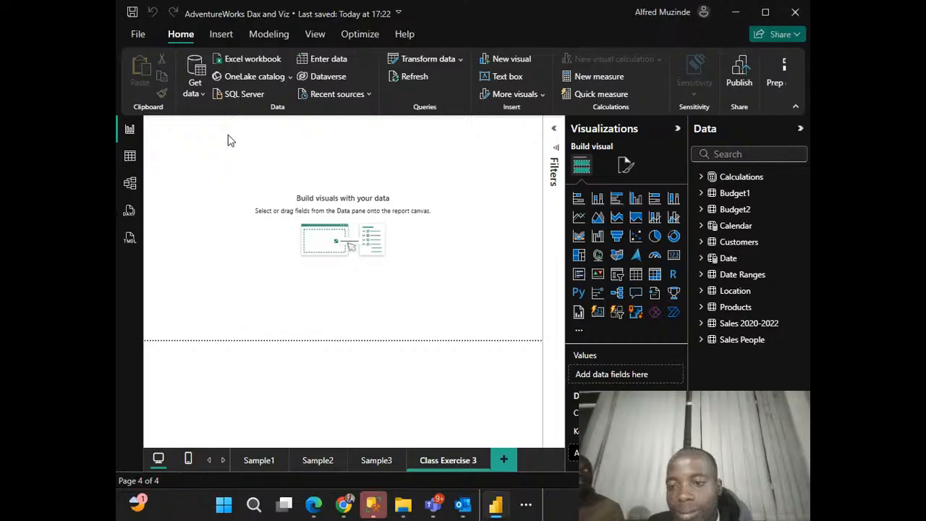
pyautogui.click(782, 260)
pyautogui.click(801, 260)
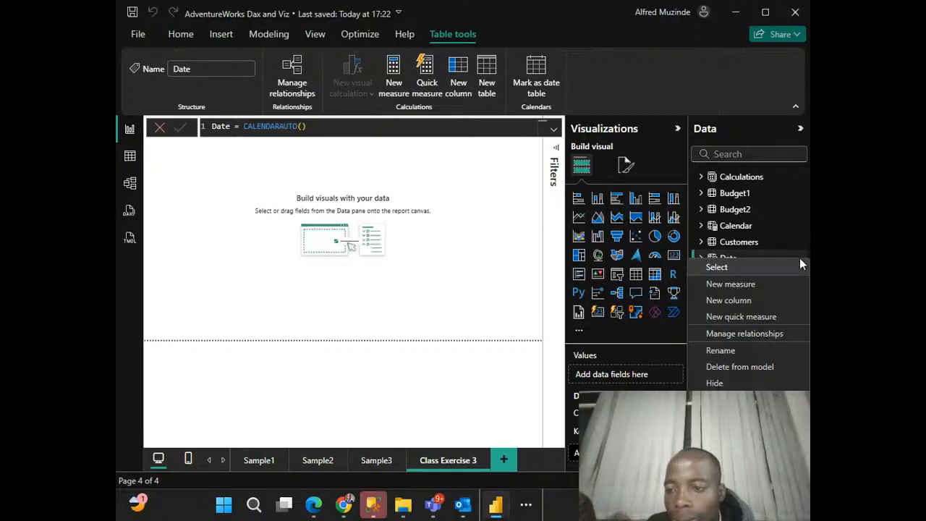
pyautogui.click(727, 370)
pyautogui.click(536, 286)
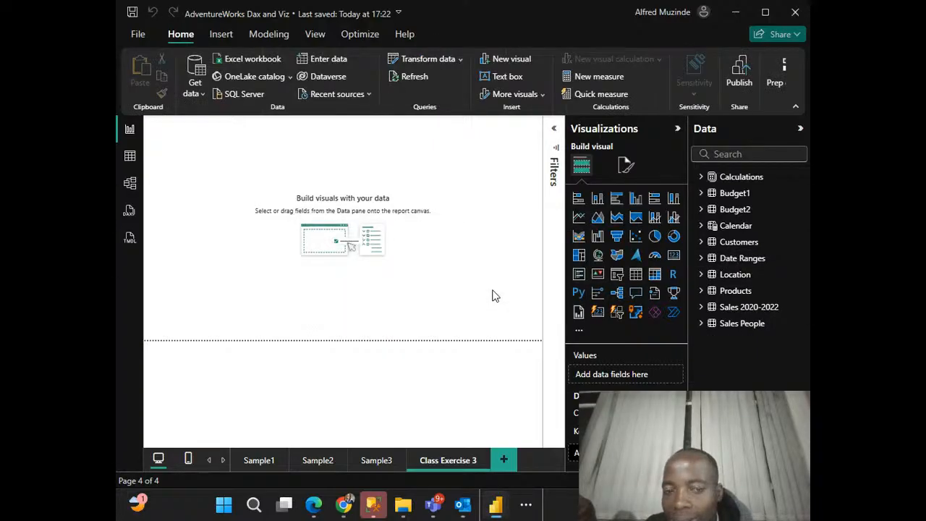
# Step: Review the Calendar table's dates and formula in the table view, and check its place in the model diagram
pyautogui.click(676, 128)
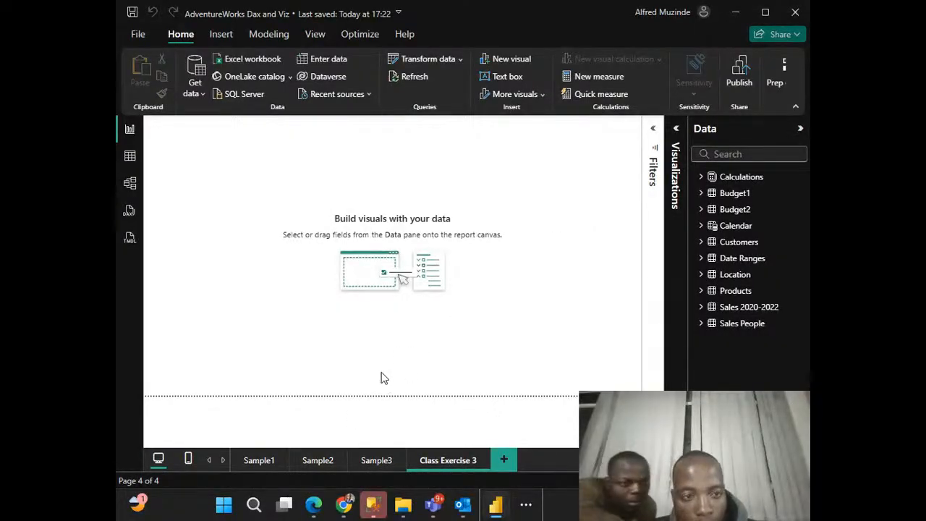
pyautogui.click(130, 156)
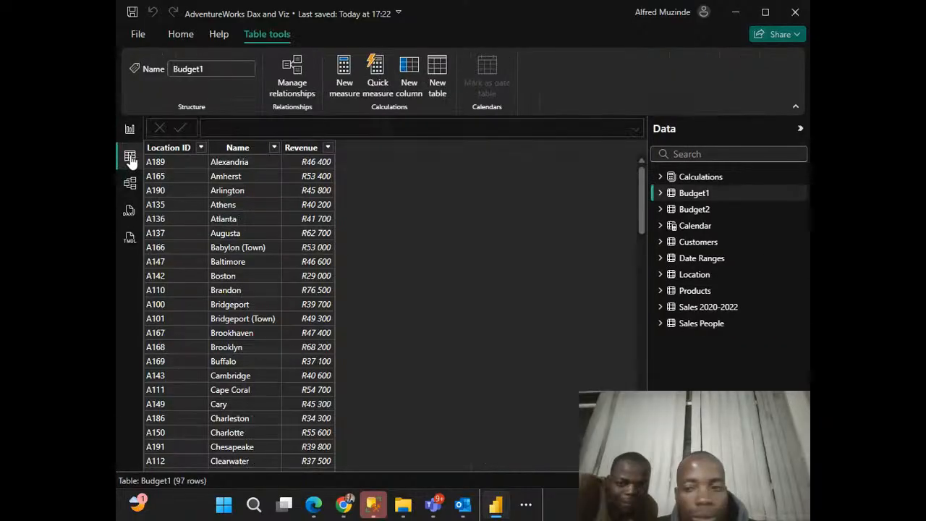
pyautogui.click(695, 226)
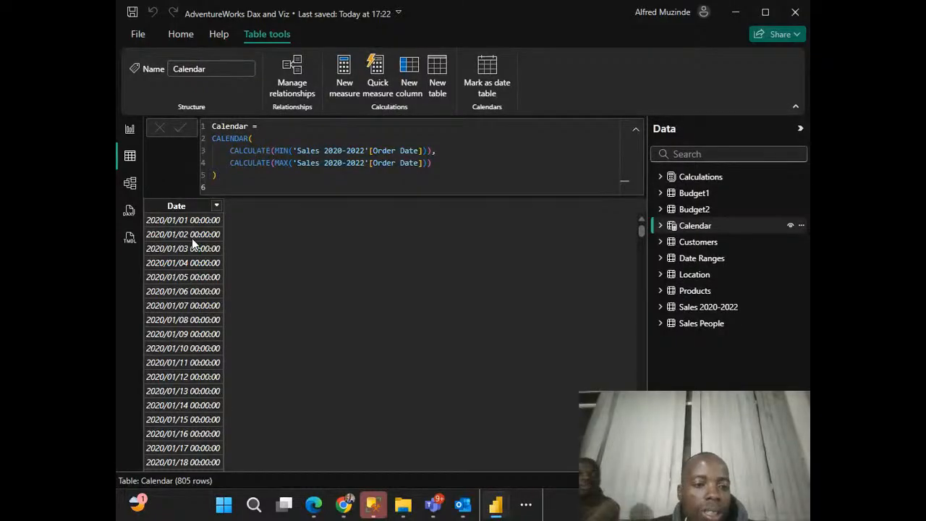
pyautogui.scroll(-20, 191, 238)
pyautogui.scroll(-20, 185, 315)
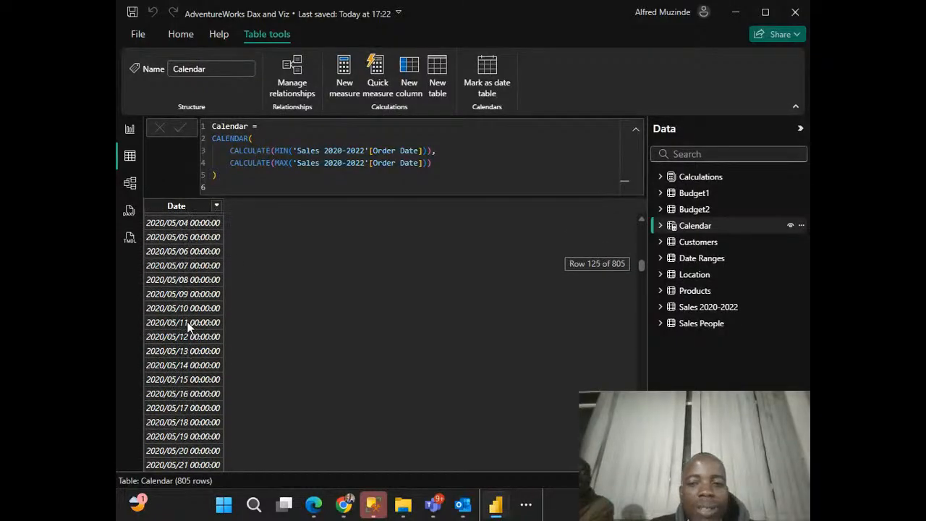
pyautogui.scroll(3, 188, 325)
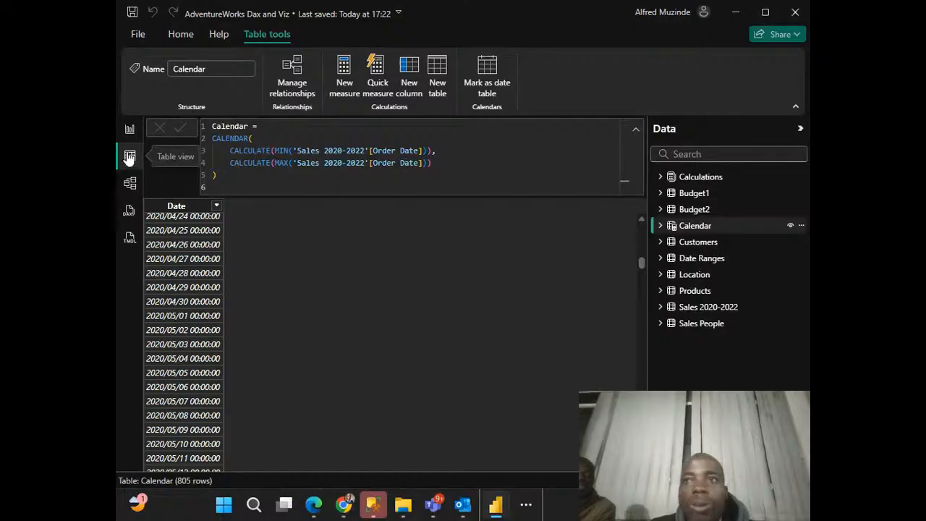
pyautogui.click(131, 187)
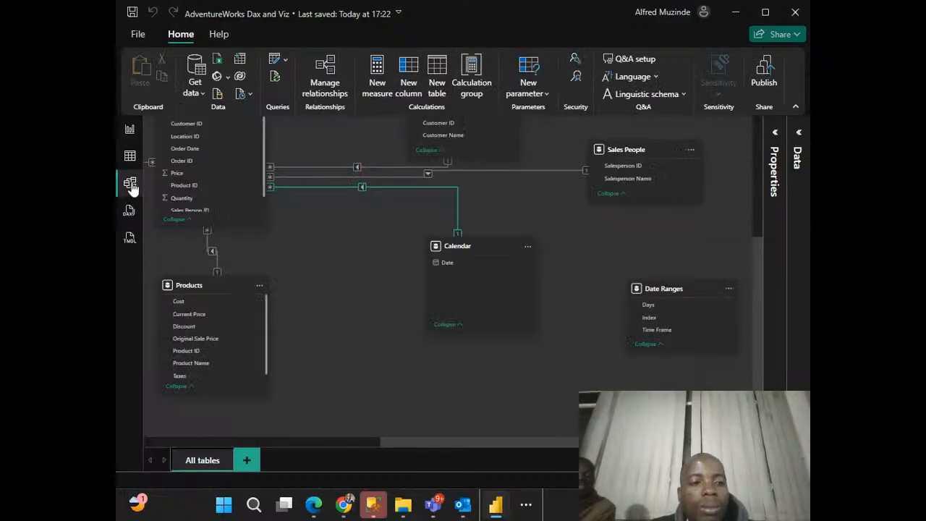
pyautogui.click(129, 161)
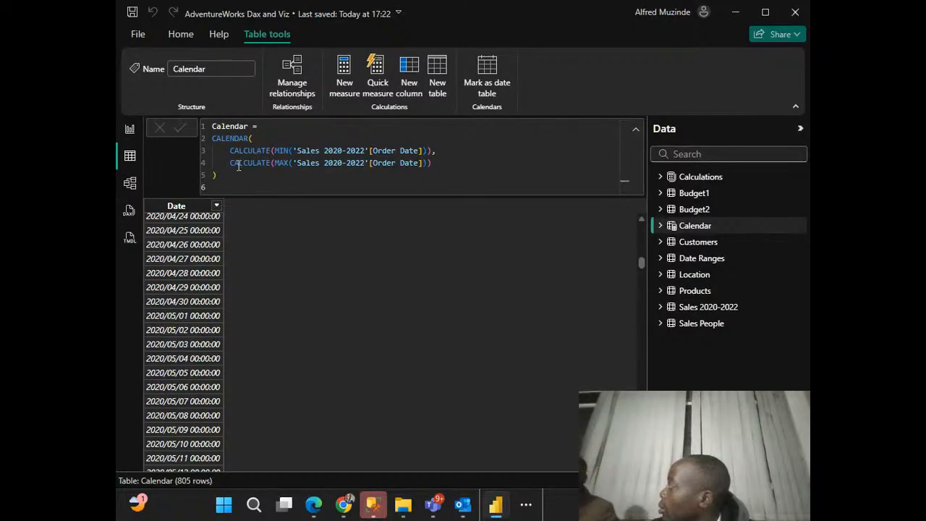
# Step: Replace the Calendar table's CALENDAR expression with CALENDARAUTO(12) and commit the formula
pyautogui.moveTo(450, 165); pyautogui.dragTo(251, 142)
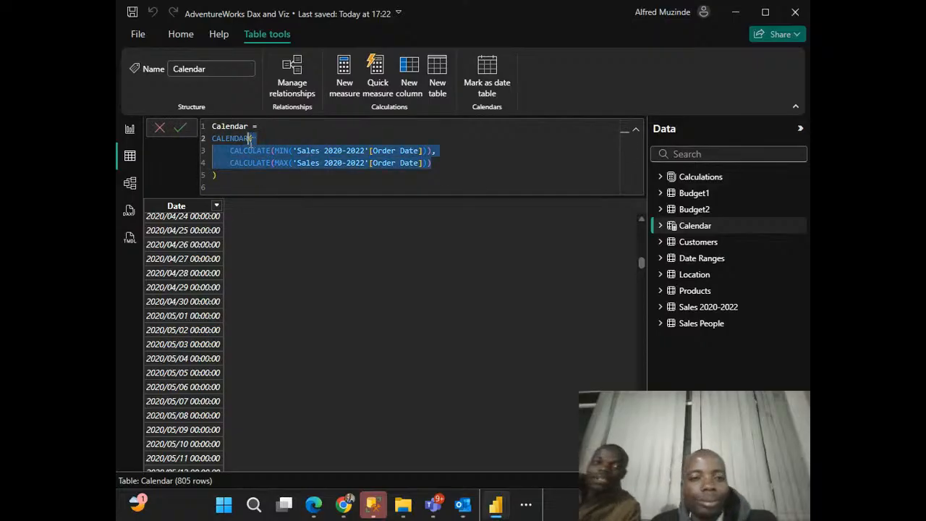
pyautogui.press('BackSpace')
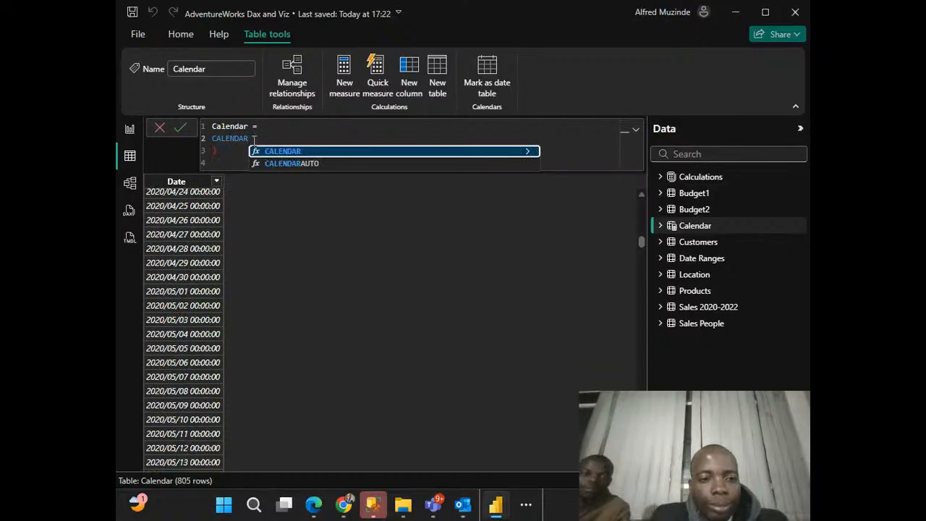
pyautogui.click(321, 164)
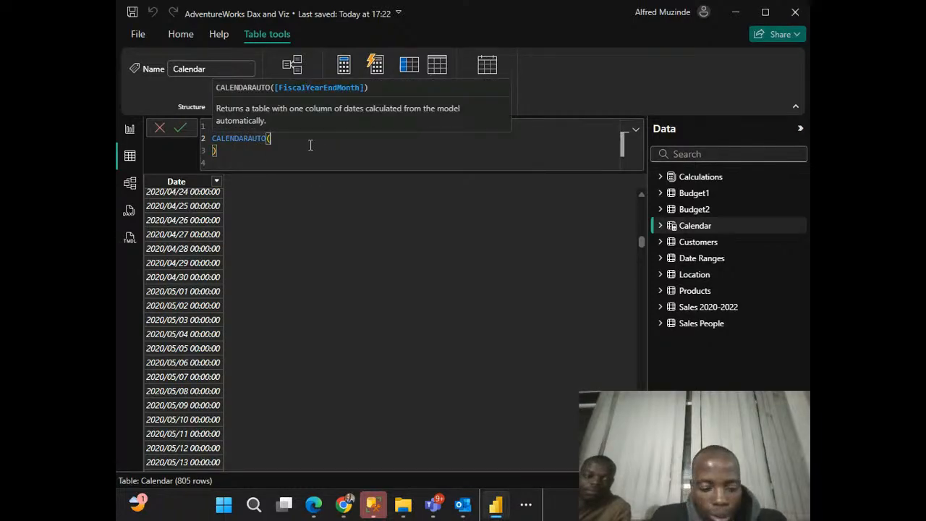
pyautogui.write('12')
pyautogui.press('Return')
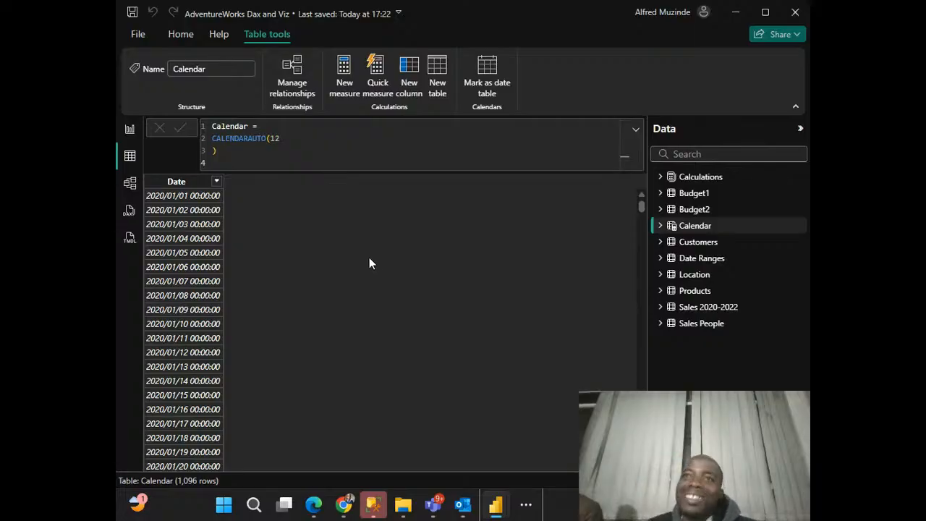
# Step: Review the Calendar table's CALENDARAUTO(12) formula in the report view, then collapse the formula
pyautogui.click(129, 129)
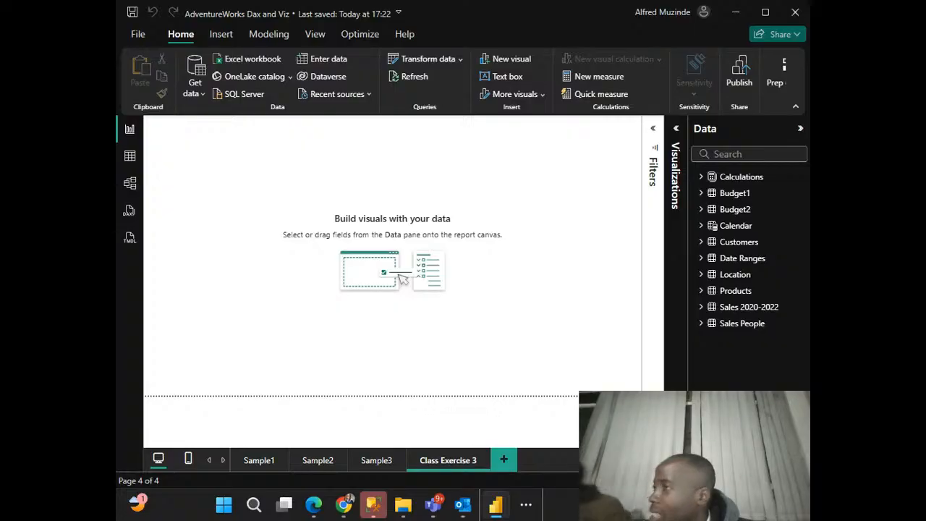
pyautogui.click(751, 228)
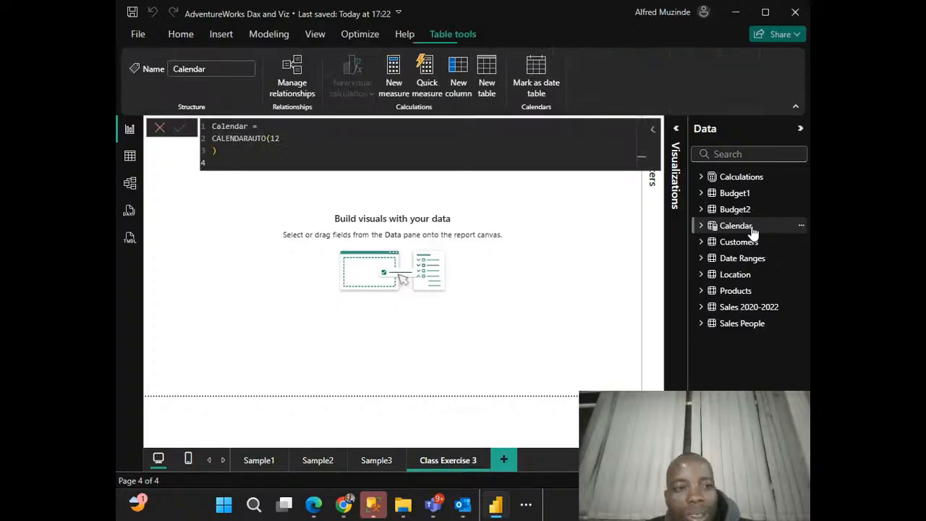
pyautogui.doubleClick(248, 142)
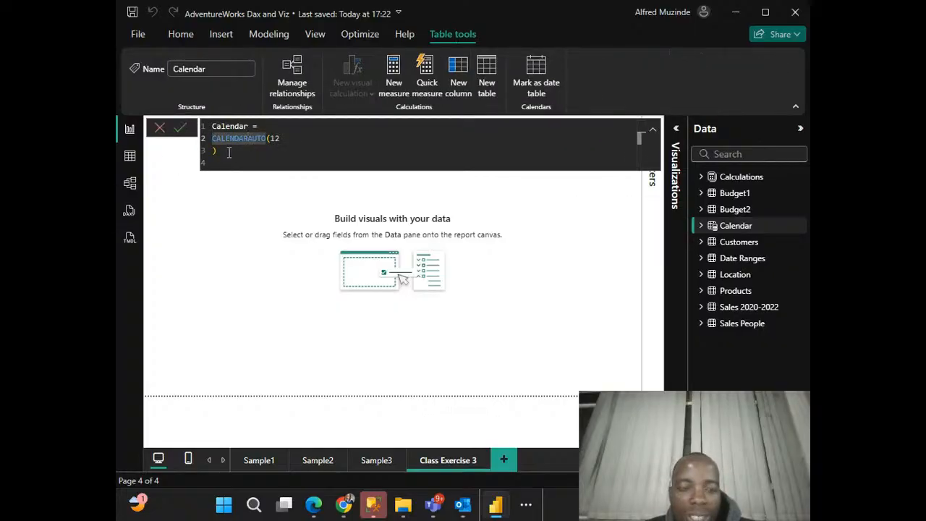
pyautogui.click(228, 152)
pyautogui.click(181, 127)
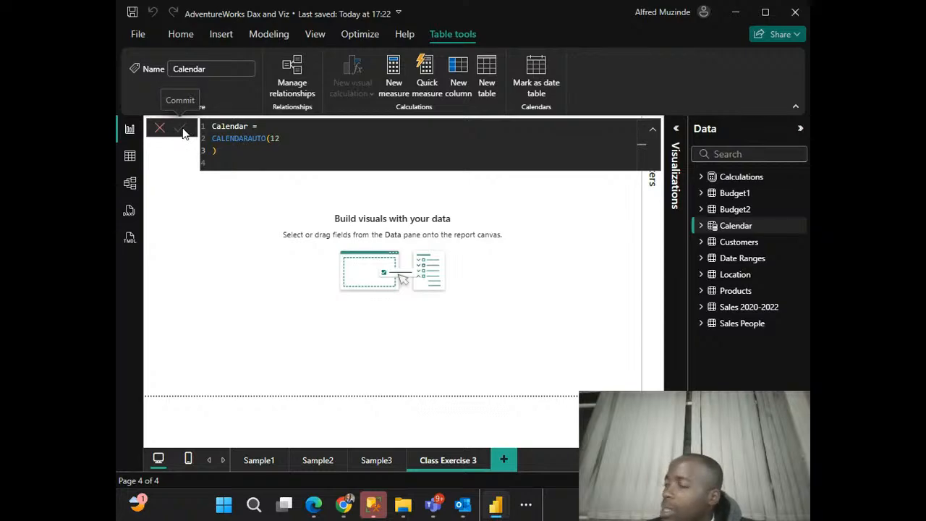
pyautogui.click(215, 156)
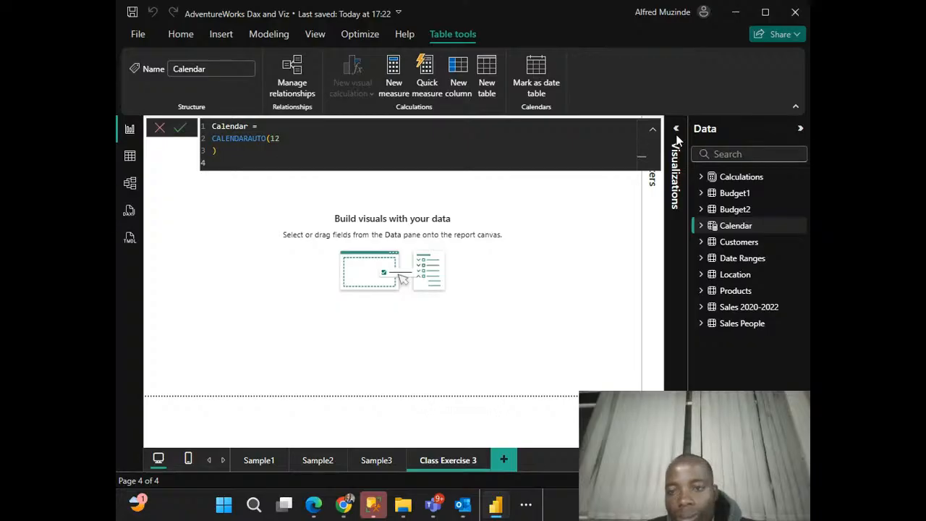
pyautogui.click(652, 129)
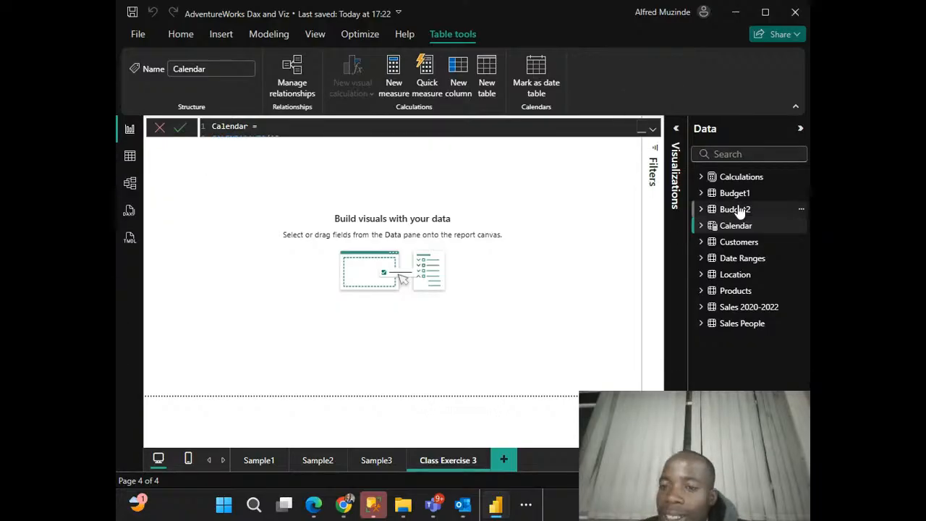
# Step: Look over the measures in Calculations and inspect the formula of the Total Price column in Sales 2020-2022
pyautogui.click(702, 177)
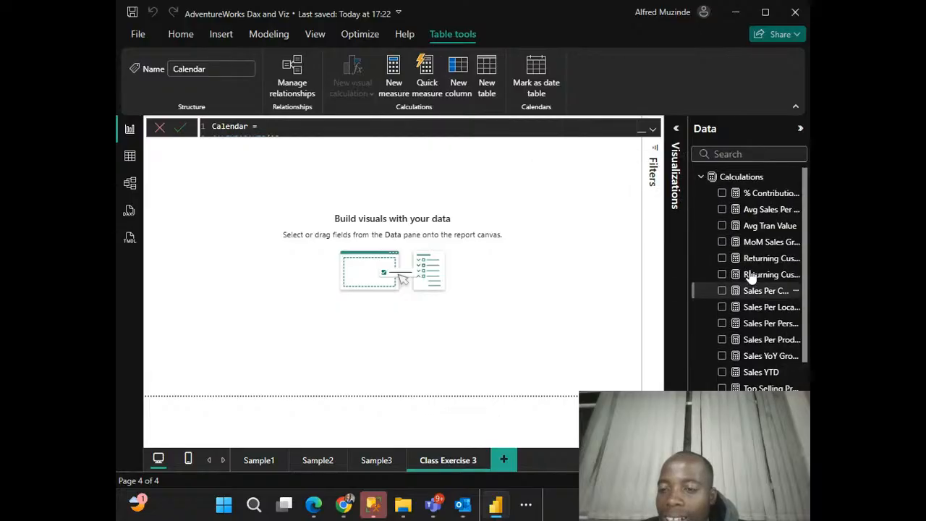
pyautogui.click(700, 177)
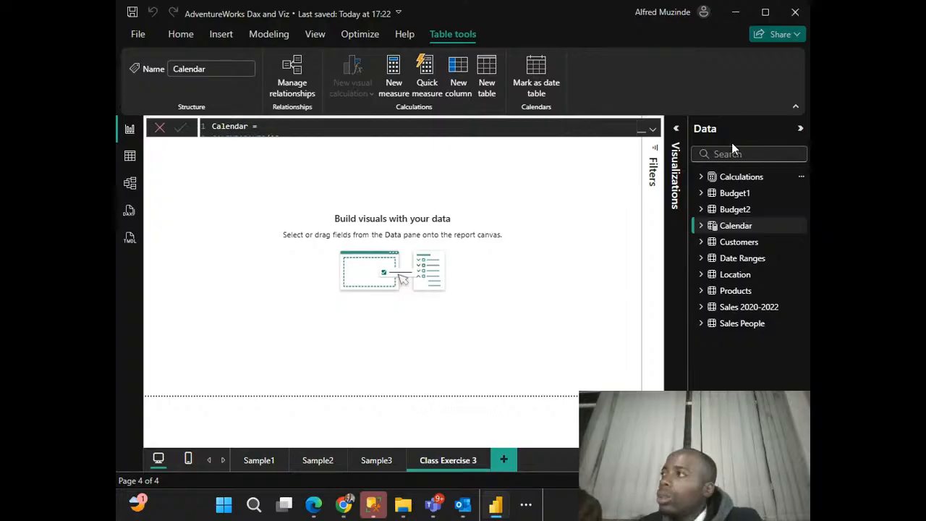
pyautogui.click(701, 307)
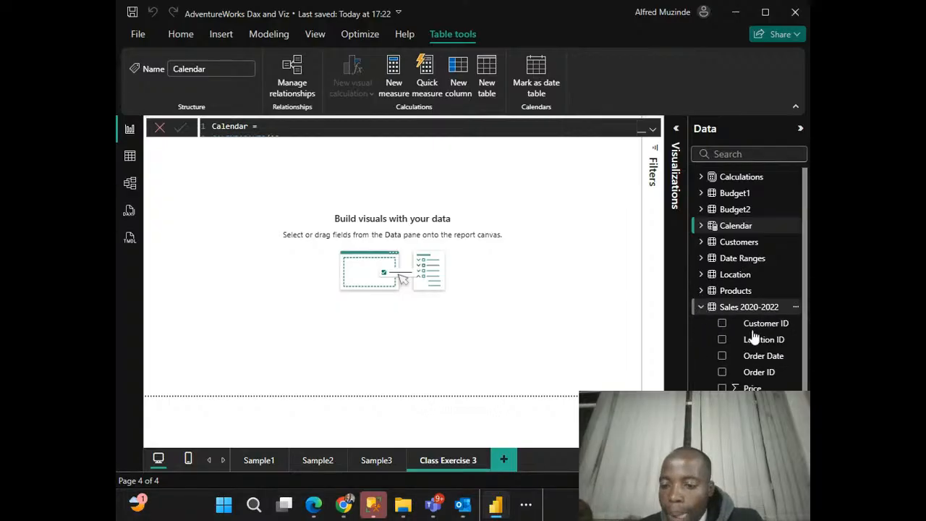
pyautogui.scroll(-1, 746, 333)
pyautogui.click(764, 442)
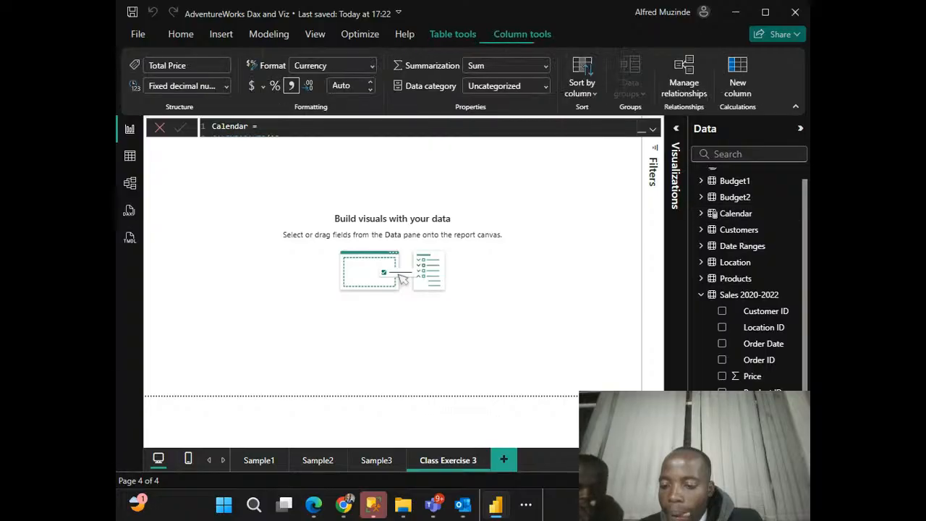
pyautogui.click(653, 130)
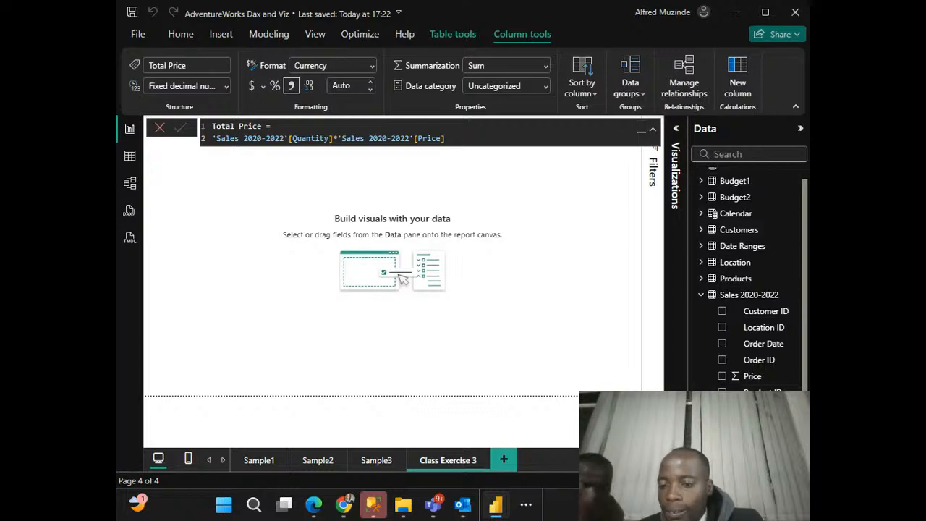
pyautogui.click(700, 296)
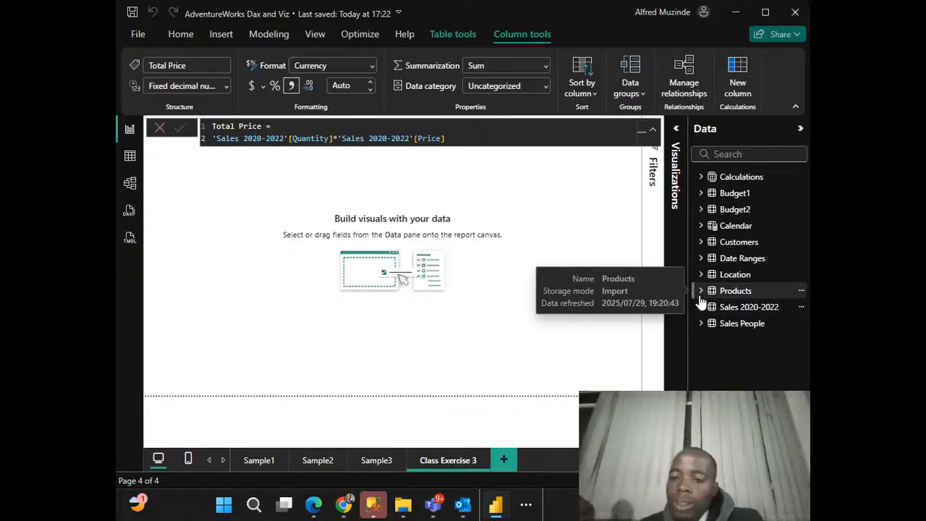
# Step: Examine the fields of the Sales 2020-2022 table and the options available for that table
pyautogui.click(750, 309)
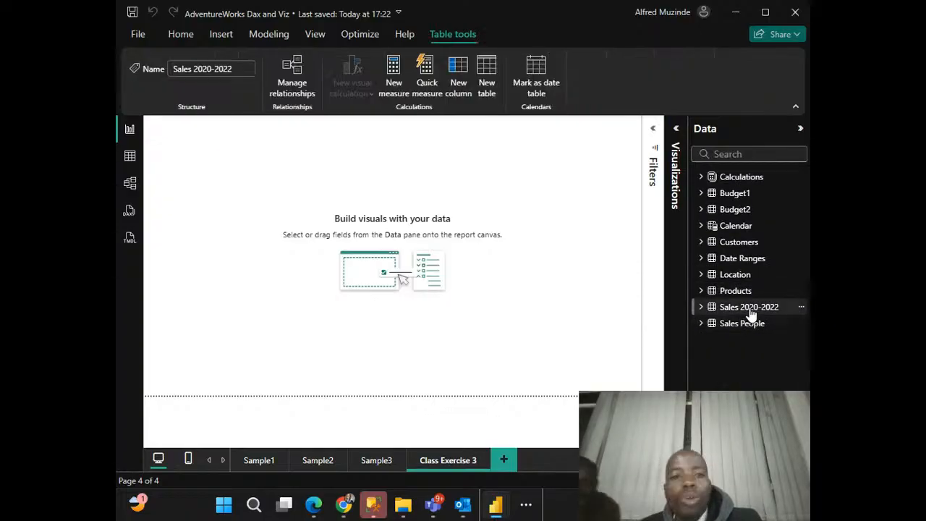
pyautogui.click(702, 310)
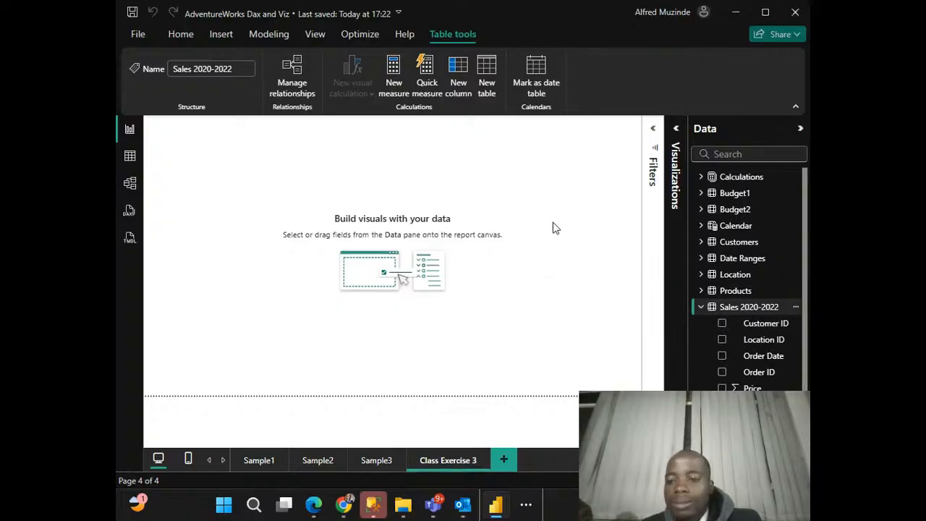
pyautogui.scroll(-1, 754, 360)
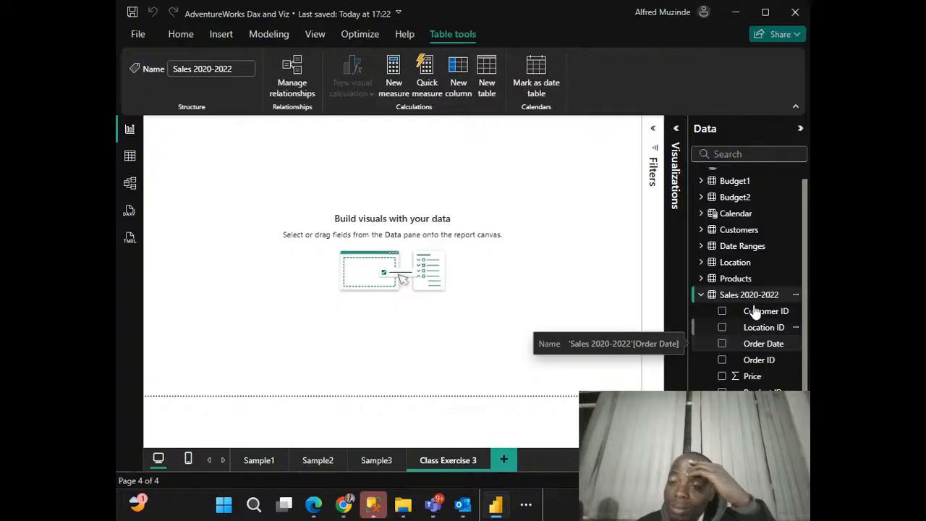
pyautogui.click(796, 294)
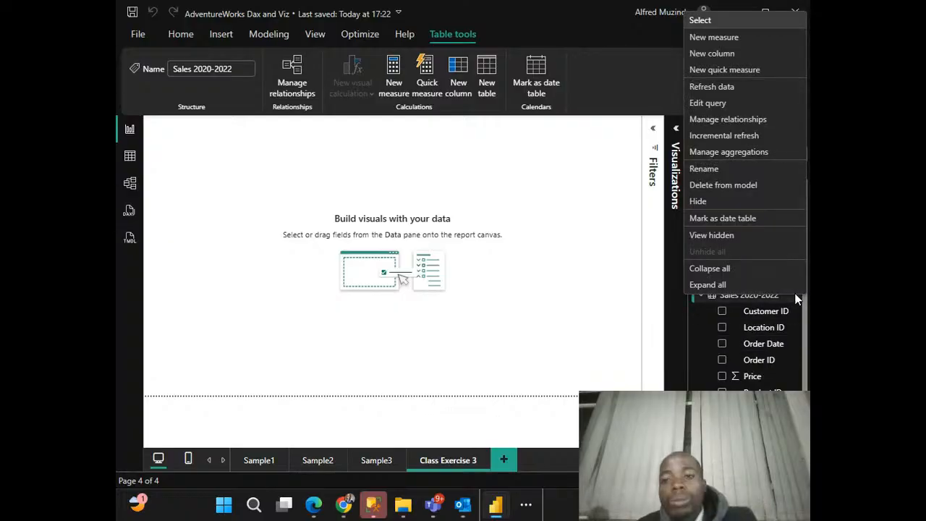
pyautogui.click(616, 340)
pyautogui.click(702, 294)
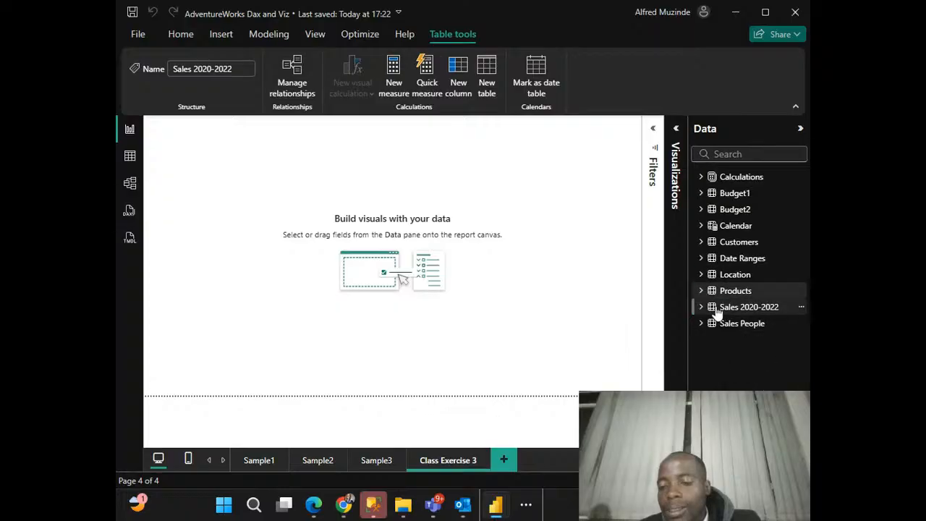
pyautogui.click(702, 308)
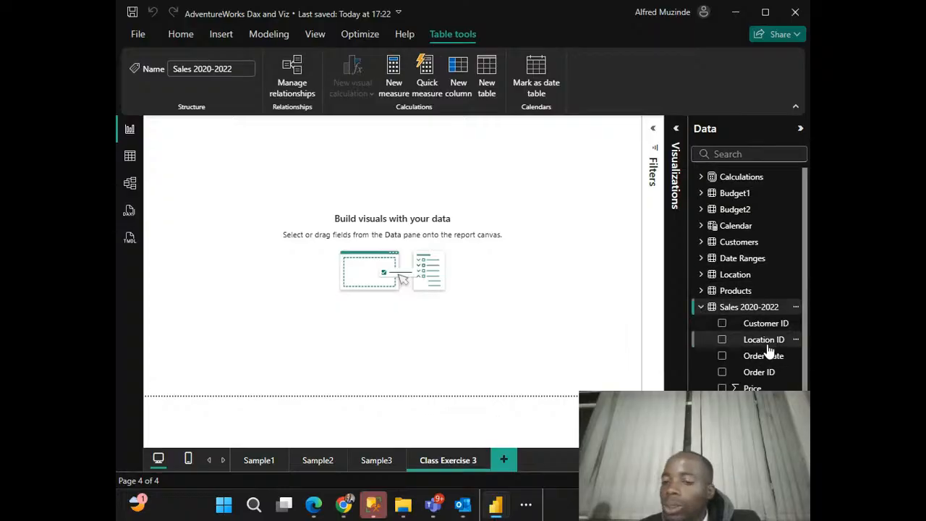
pyautogui.scroll(-1, 769, 353)
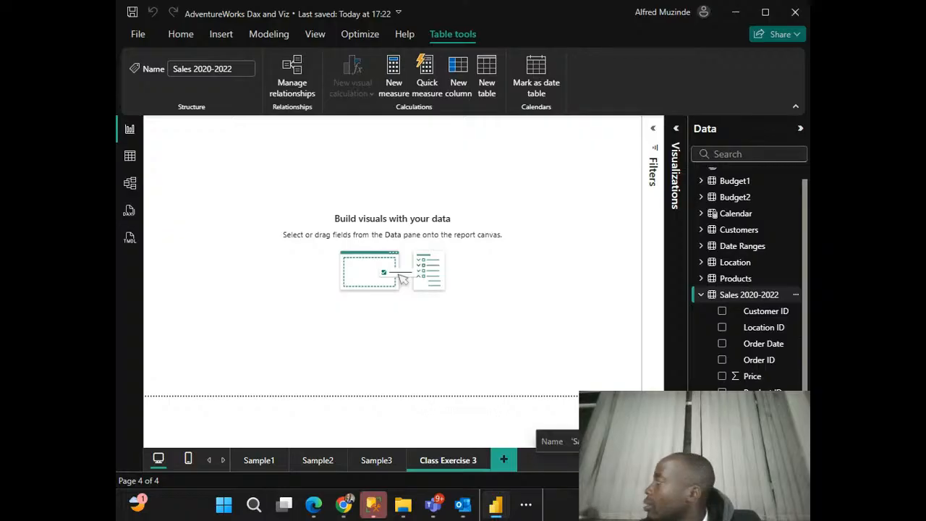
pyautogui.click(796, 296)
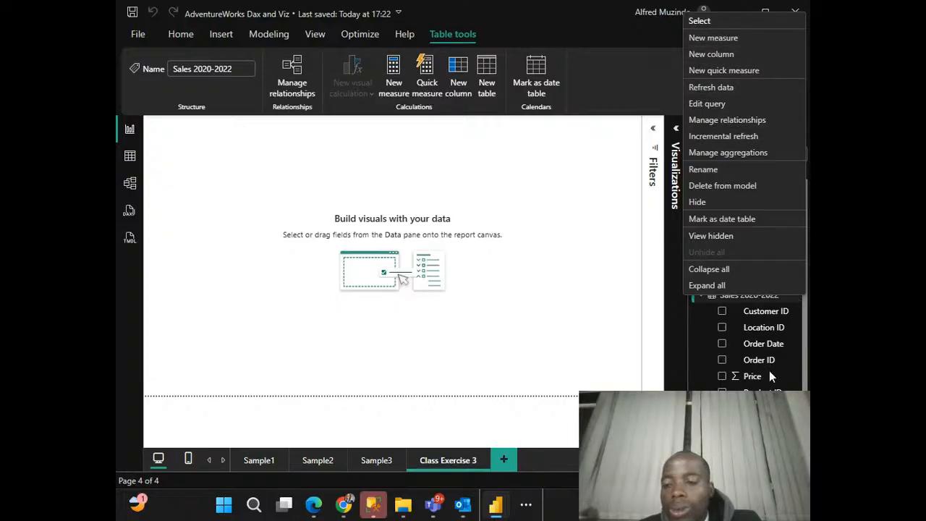
pyautogui.click(771, 301)
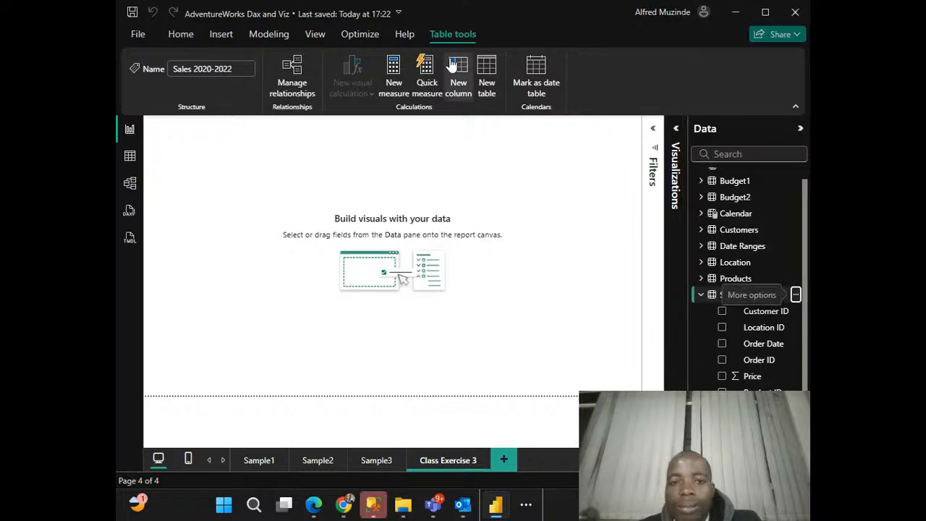
# Step: Add a calculated column to the Sales 2020-2022 table and name it Final in its formula
pyautogui.click(454, 79)
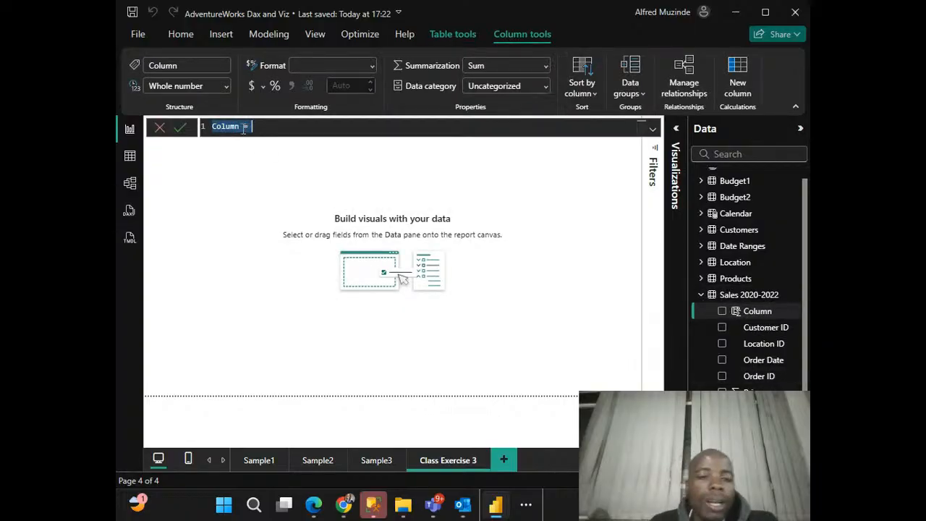
pyautogui.click(240, 128)
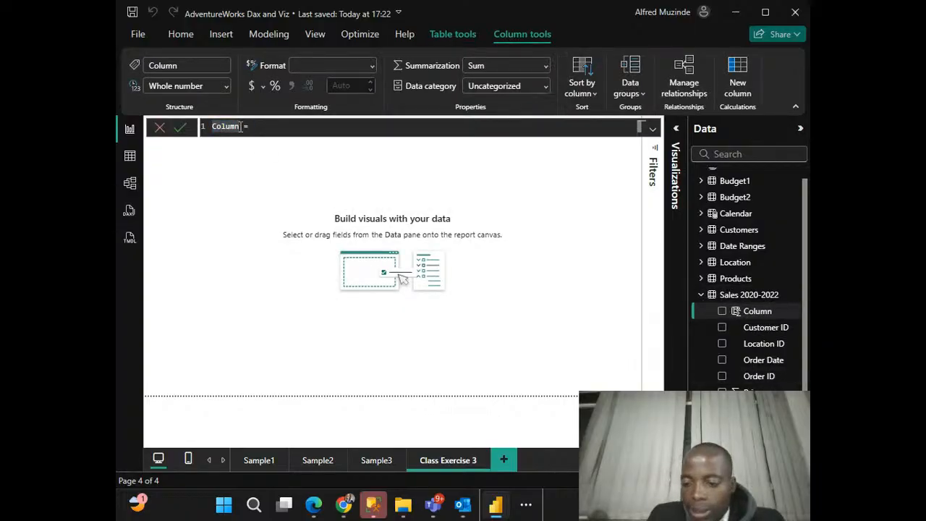
pyautogui.press('BackSpace')
pyautogui.press('BackSpace')
pyautogui.press('BackSpace')
pyautogui.press('BackSpace')
pyautogui.press('BackSpace')
pyautogui.press('BackSpace')
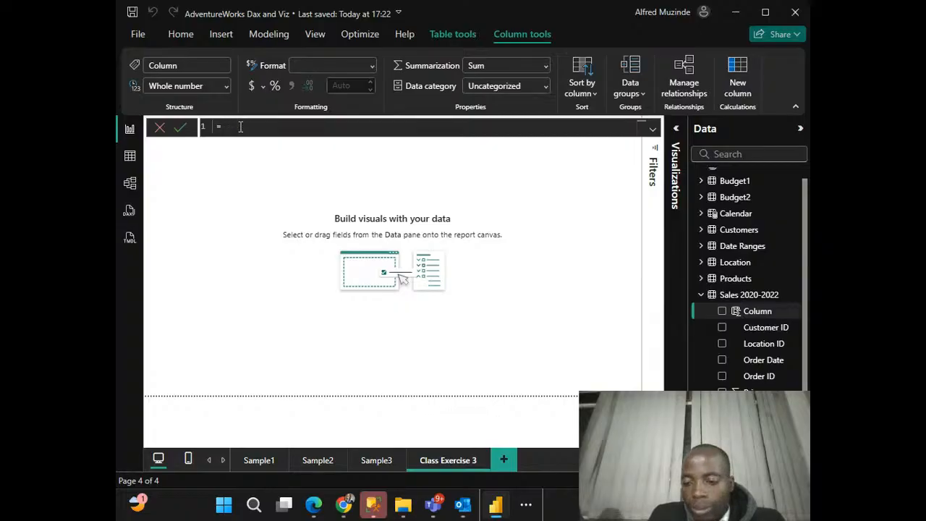
pyautogui.write('Final')
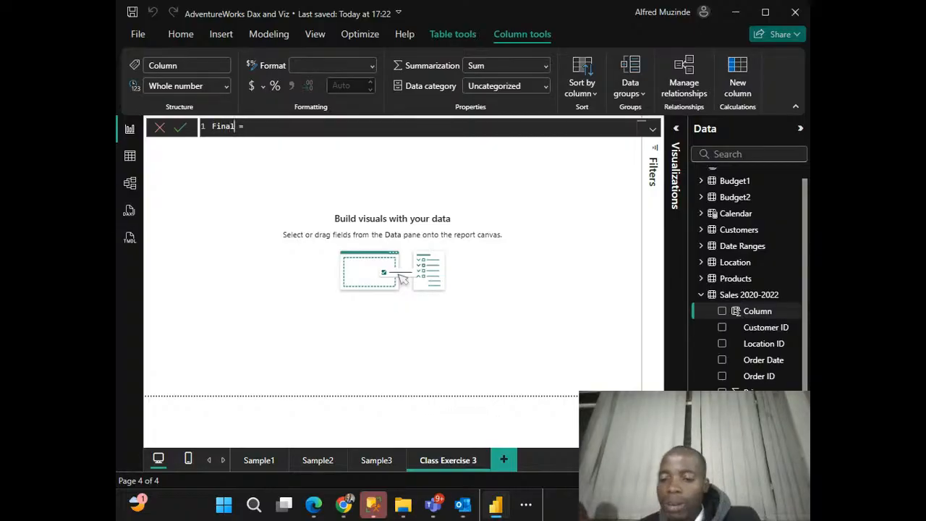
# Step: Define the new column on a second formula line as 'Sales 2020-2022'[Price]*'Sales 2020-2022'[Quantity]
pyautogui.scroll(-1, 749, 282)
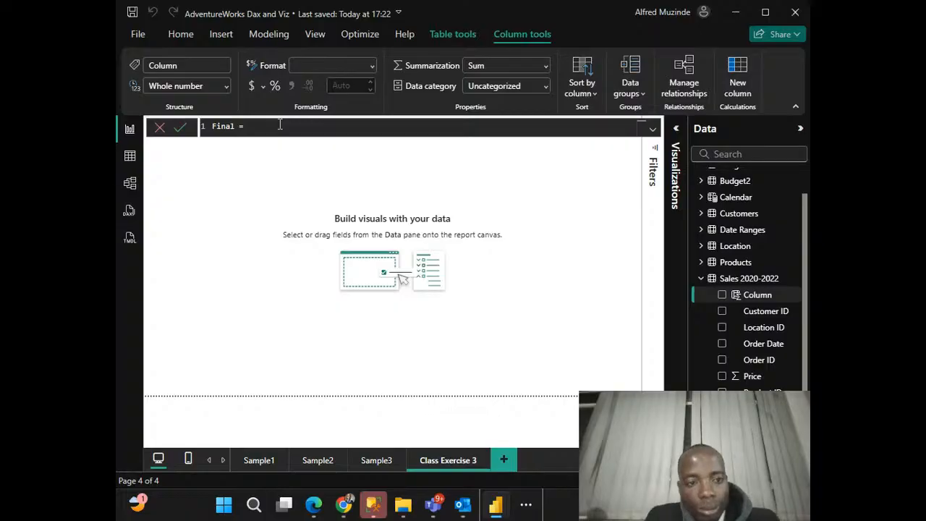
pyautogui.hotkey('shift', 'Return')
pyautogui.write('sa')
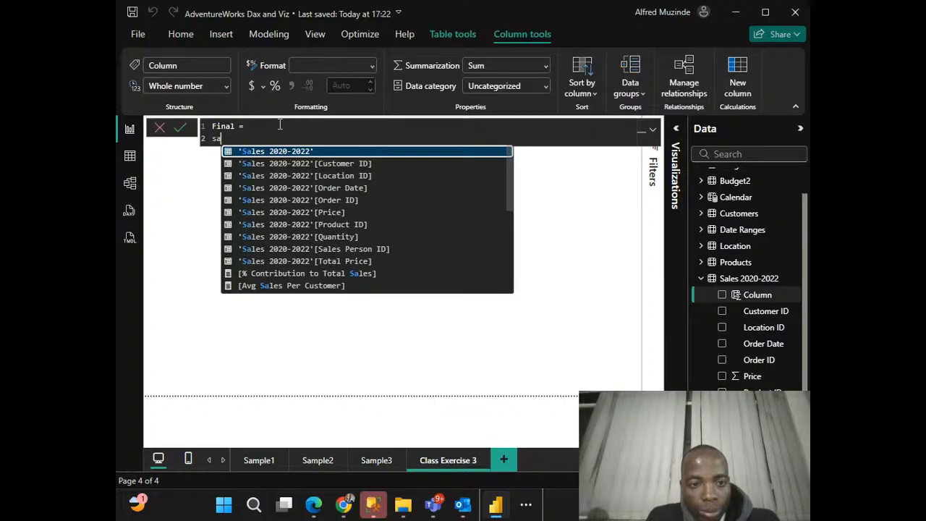
pyautogui.click(337, 214)
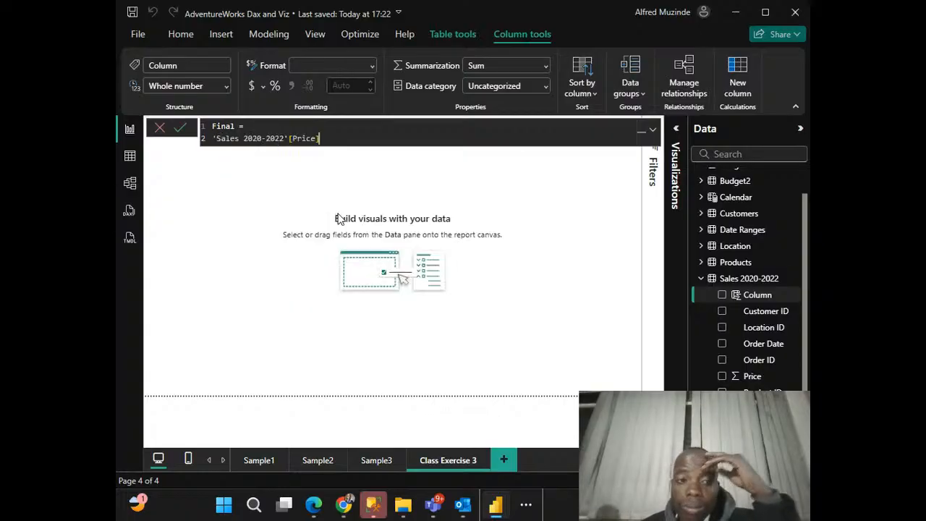
pyautogui.write('*')
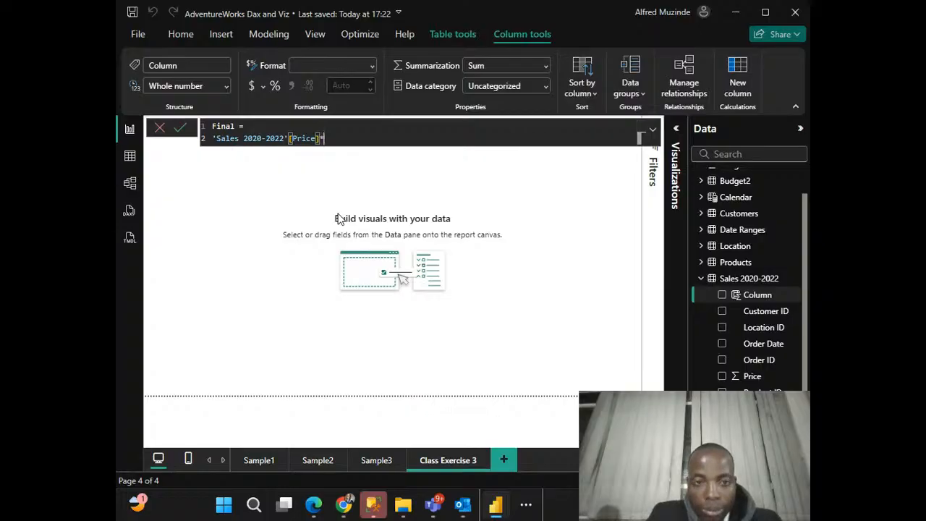
pyautogui.write('sa')
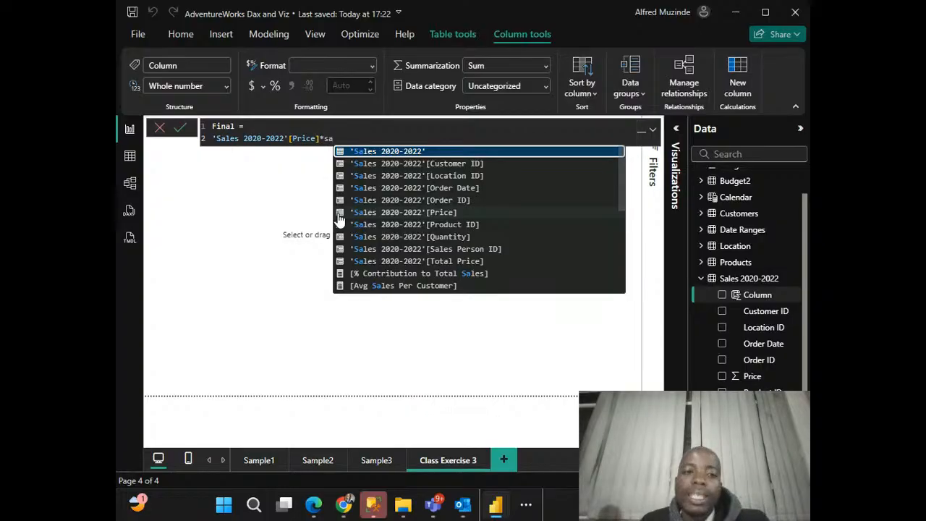
pyautogui.click(471, 239)
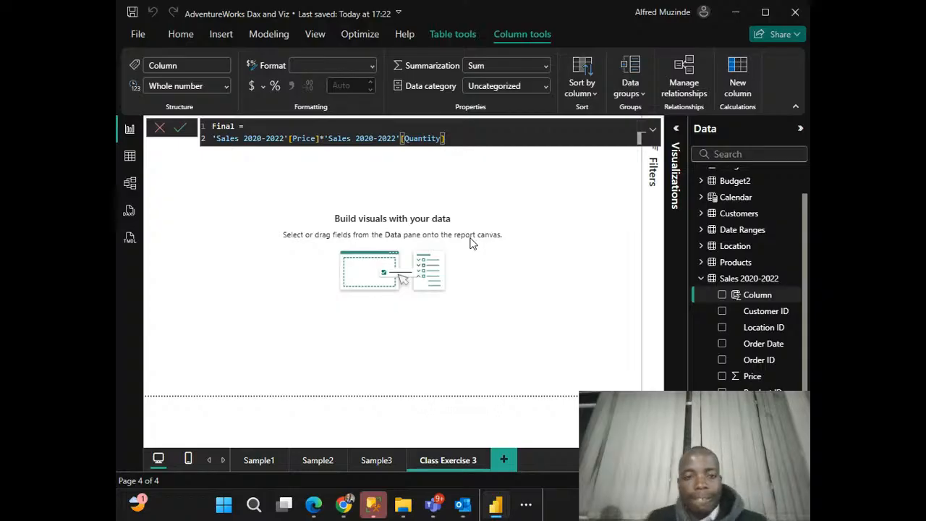
# Step: Rename the new Sales 2020-2022 column to Total Price2 in the first line of its formula
pyautogui.doubleClick(224, 126)
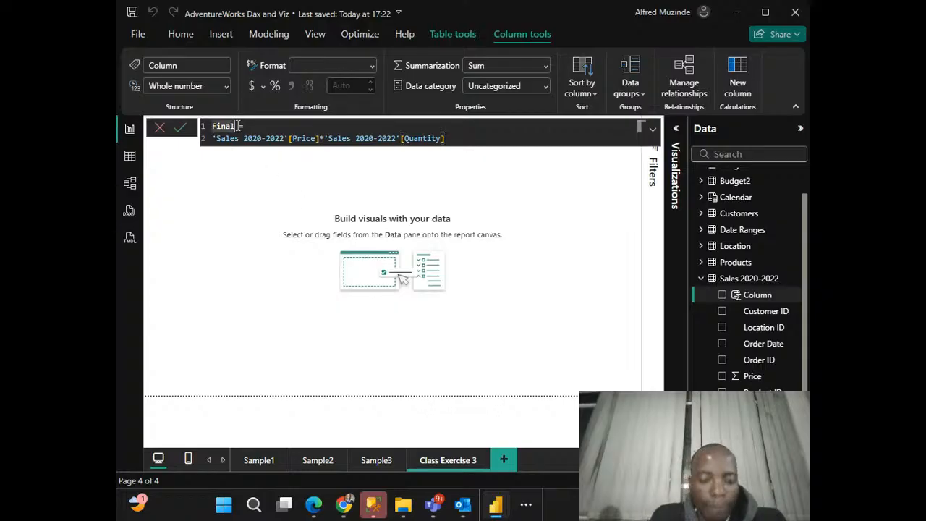
pyautogui.click(237, 126)
pyautogui.write('Pri')
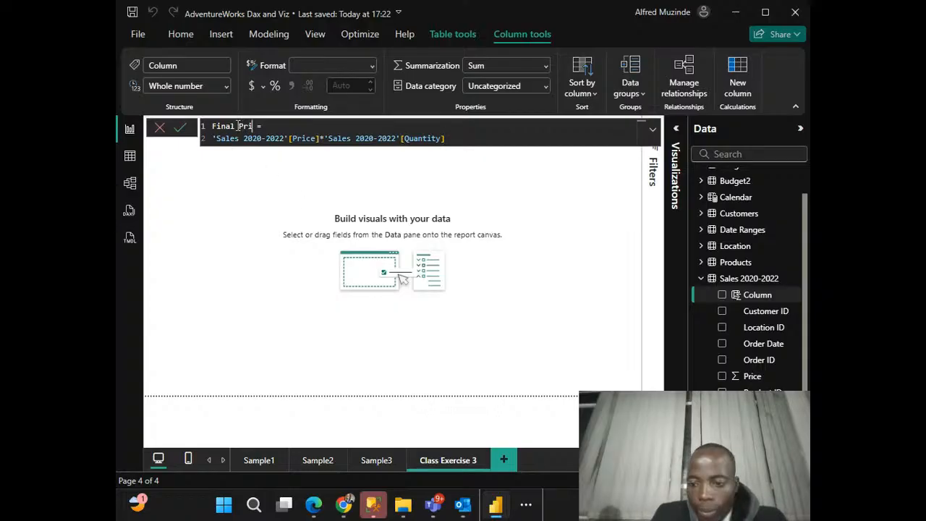
pyautogui.press('BackSpace')
pyautogui.press('BackSpace')
pyautogui.press('BackSpace')
pyautogui.press('BackSpace')
pyautogui.press('BackSpace')
pyautogui.press('BackSpace')
pyautogui.press('BackSpace')
pyautogui.press('BackSpace')
pyautogui.press('BackSpace')
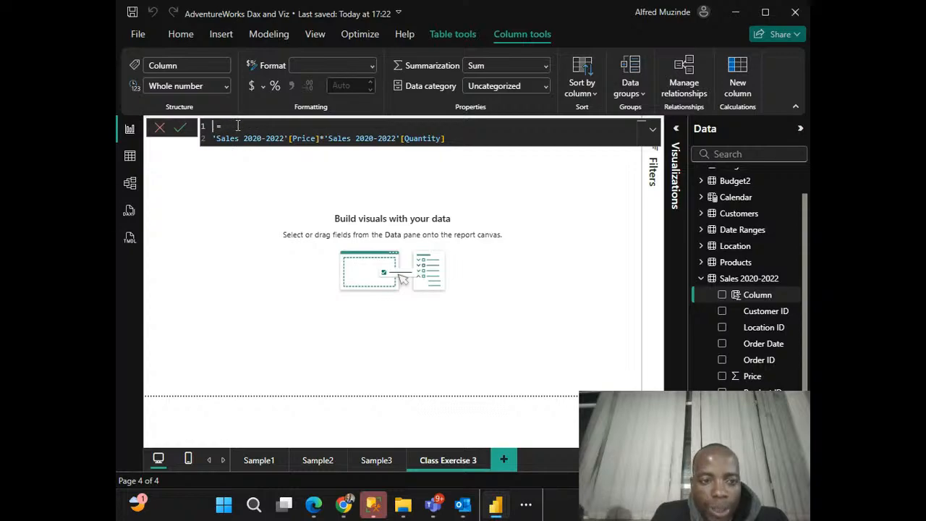
pyautogui.write('Total')
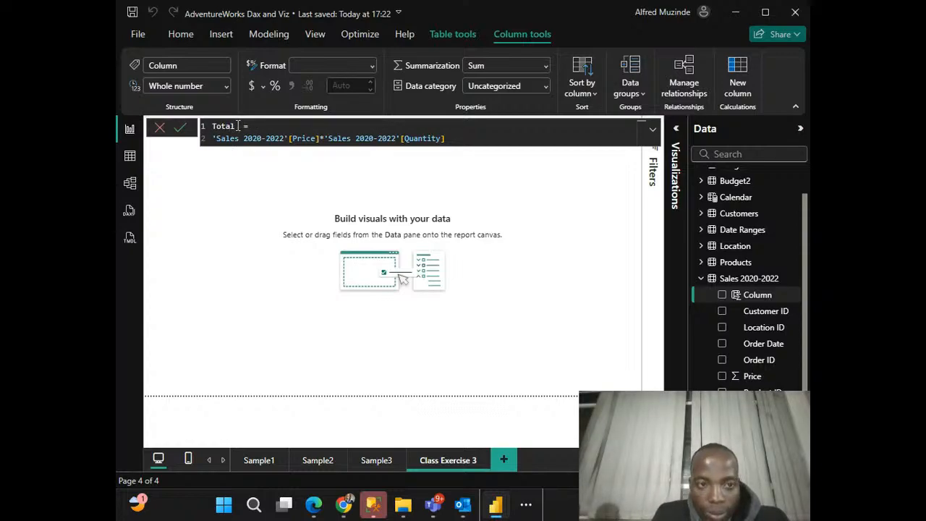
pyautogui.write(' Price2')
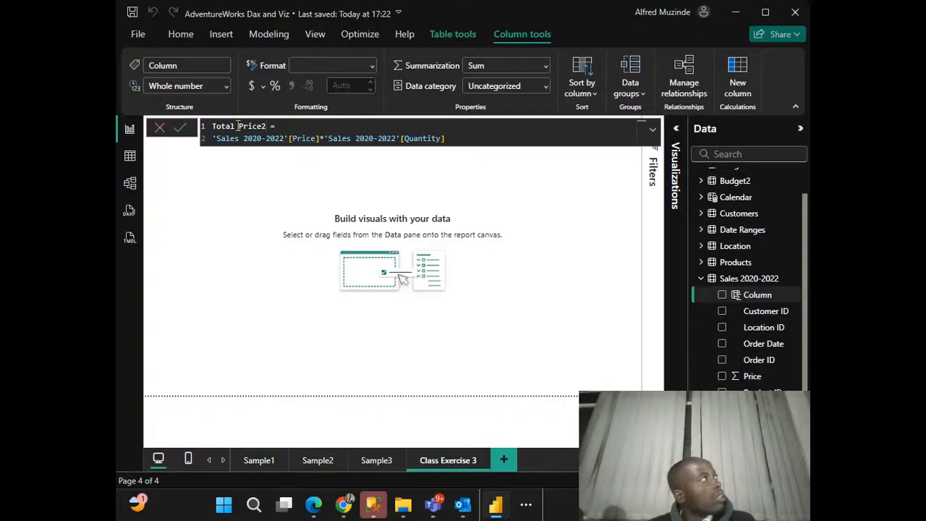
pyautogui.click(457, 139)
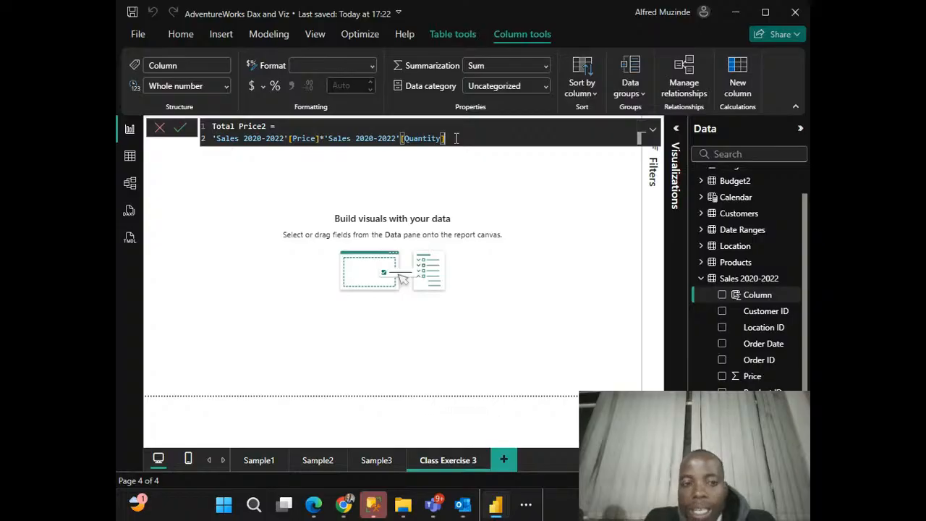
pyautogui.press('Return')
pyautogui.press('Return')
pyautogui.press('Return')
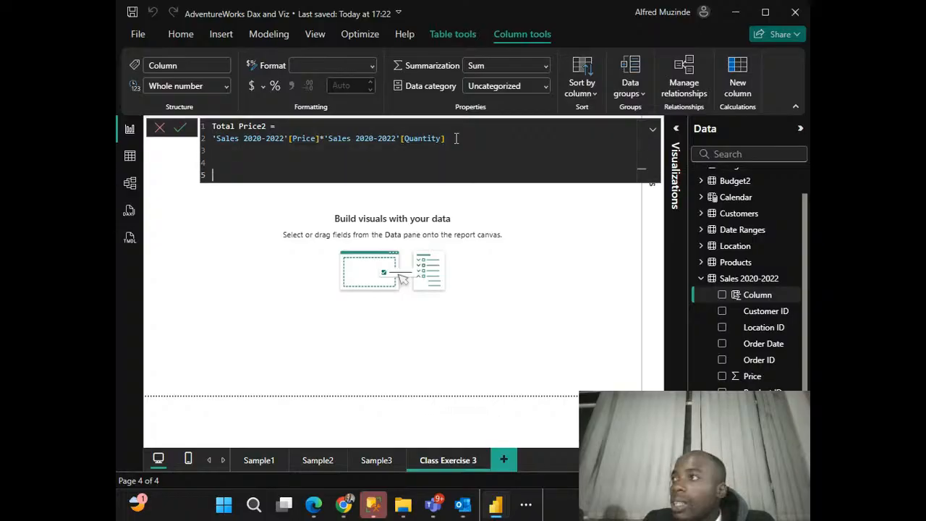
pyautogui.press('BackSpace')
pyautogui.press('BackSpace')
pyautogui.press('BackSpace')
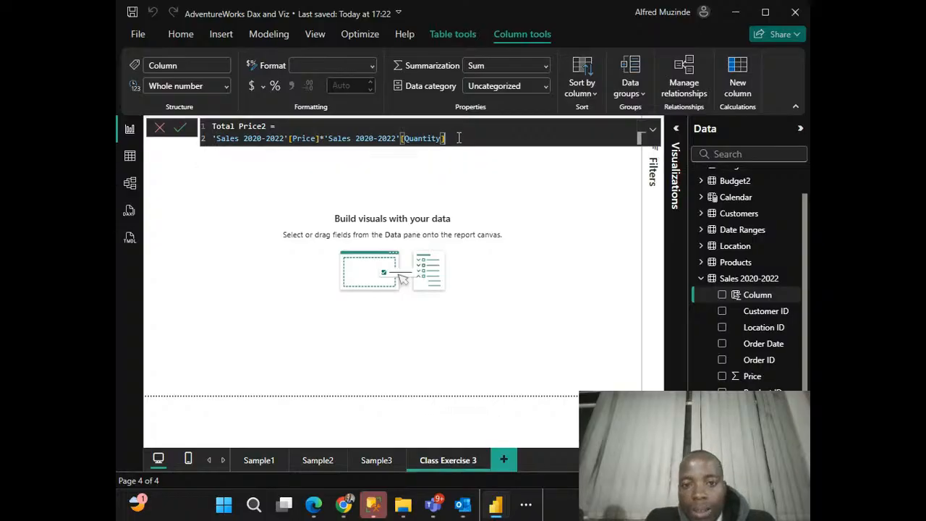
pyautogui.press('Return')
pyautogui.press('Return')
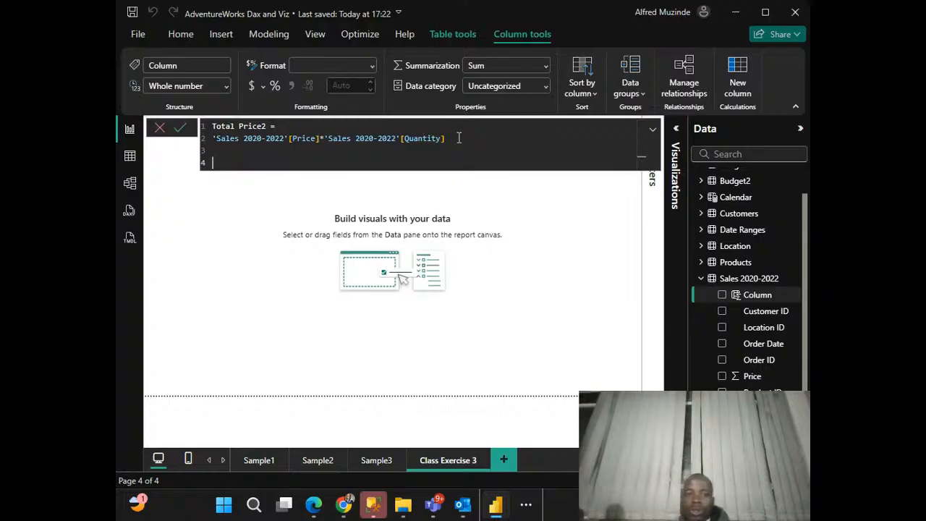
pyautogui.write('sa')
pyautogui.press('BackSpace')
pyautogui.press('BackSpace')
pyautogui.press('BackSpace')
pyautogui.press('BackSpace')
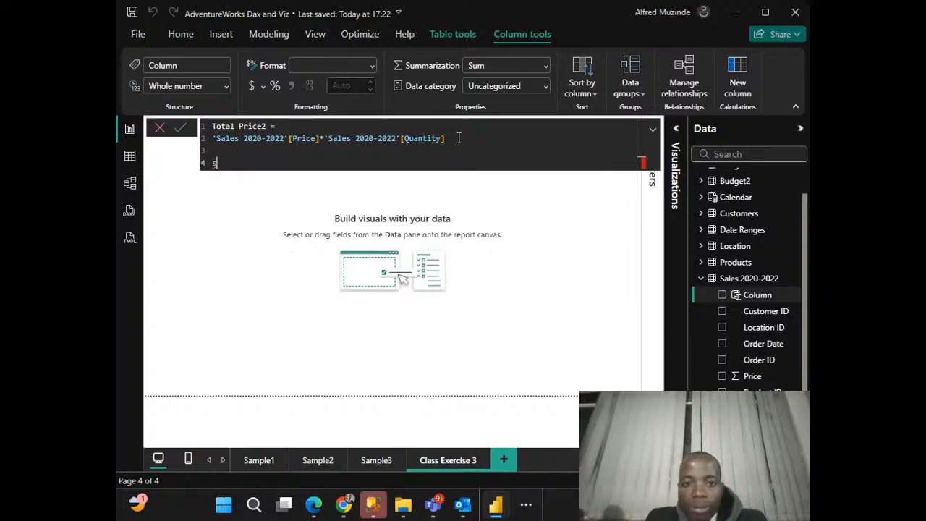
pyautogui.write(',')
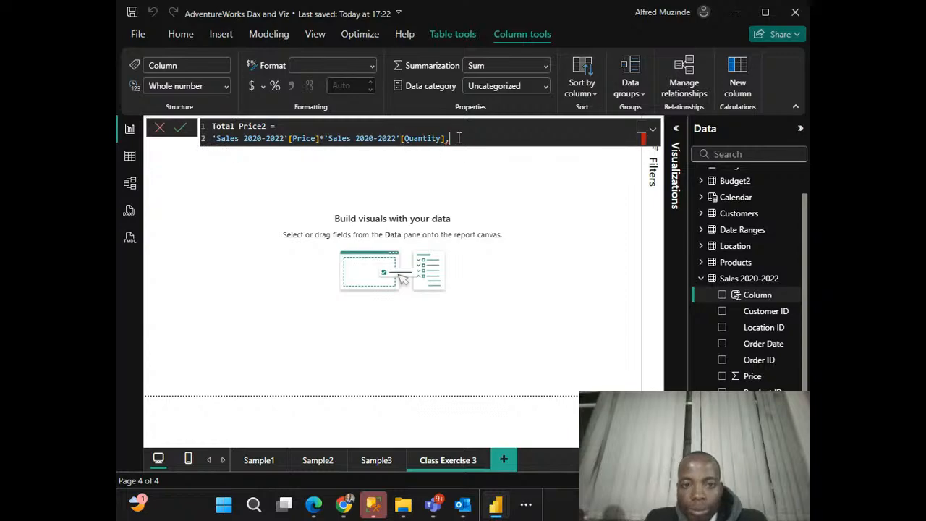
pyautogui.hotkey('shift', 'Return')
# Step: Replace the second formula line with 'Sales 2020-2022'[Quantity]*'Sales 2020-2022'[Price] and commit the column
pyautogui.press('BackSpace')
pyautogui.press('BackSpace')
pyautogui.press('BackSpace')
pyautogui.press('BackSpace')
pyautogui.press('BackSpace')
pyautogui.press('BackSpace')
pyautogui.press('BackSpace')
pyautogui.press('BackSpace')
pyautogui.press('BackSpace')
pyautogui.press('BackSpace')
pyautogui.press('BackSpace')
pyautogui.press('BackSpace')
pyautogui.press('BackSpace')
pyautogui.press('BackSpace')
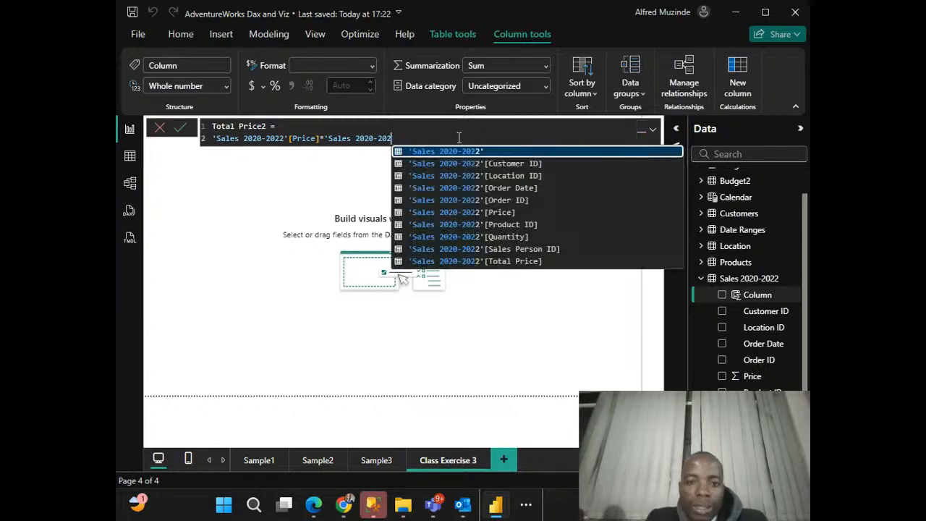
pyautogui.press('BackSpace')
pyautogui.press('BackSpace')
pyautogui.press('BackSpace')
pyautogui.press('BackSpace')
pyautogui.press('BackSpace')
pyautogui.press('BackSpace')
pyautogui.press('BackSpace')
pyautogui.press('BackSpace')
pyautogui.press('BackSpace')
pyautogui.press('BackSpace')
pyautogui.press('BackSpace')
pyautogui.press('BackSpace')
pyautogui.press('BackSpace')
pyautogui.press('BackSpace')
pyautogui.press('BackSpace')
pyautogui.press('BackSpace')
pyautogui.press('BackSpace')
pyautogui.press('BackSpace')
pyautogui.press('BackSpace')
pyautogui.press('BackSpace')
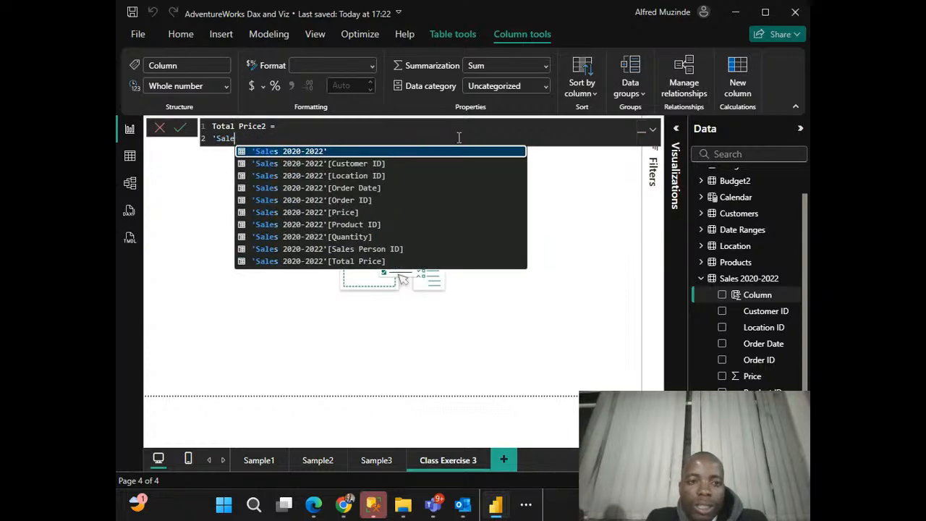
pyautogui.press('BackSpace')
pyautogui.write('sa')
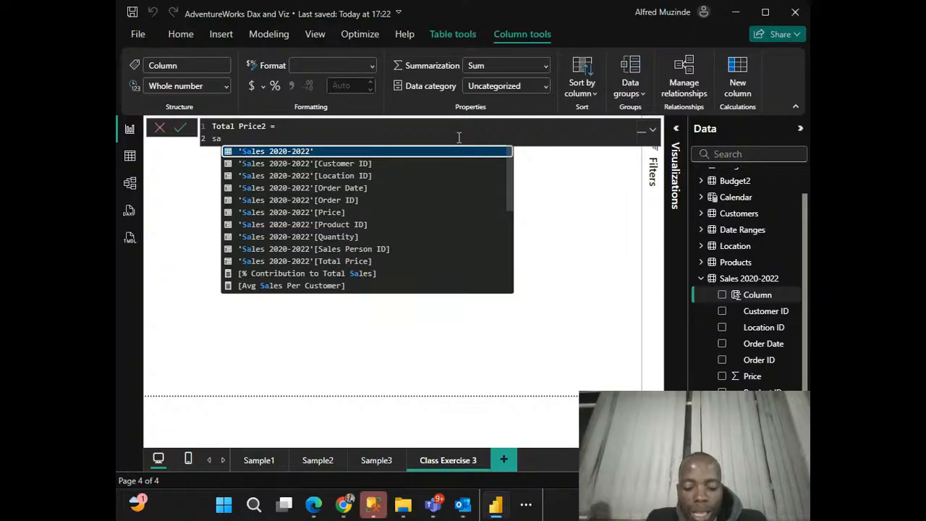
pyautogui.write('l')
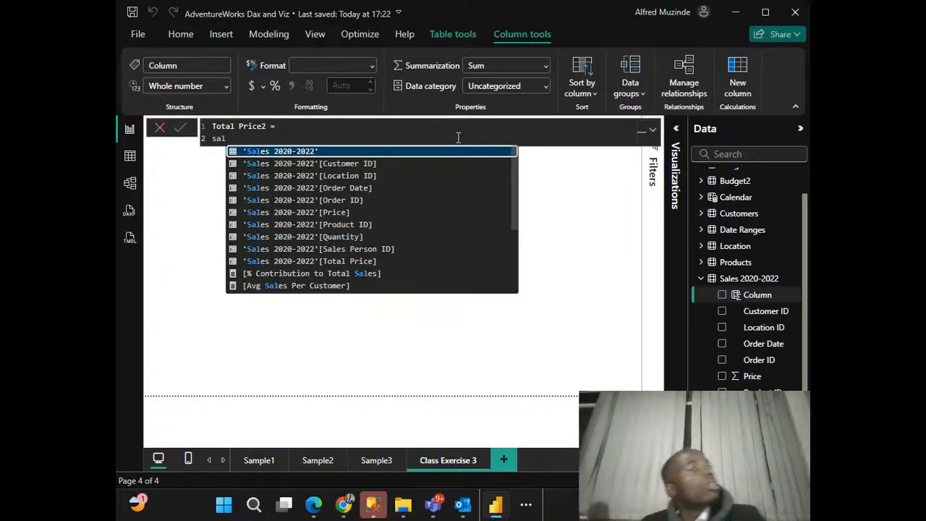
pyautogui.click(375, 237)
pyautogui.write('*')
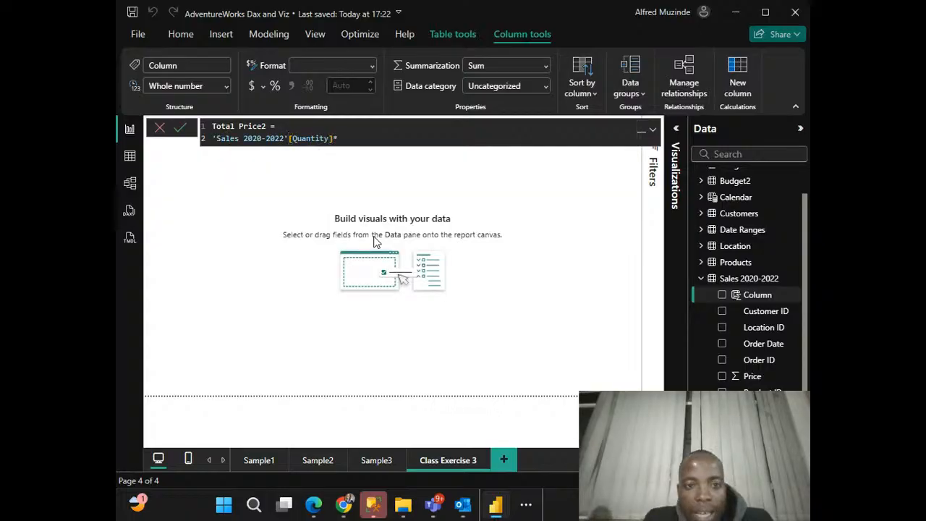
pyautogui.write('sa')
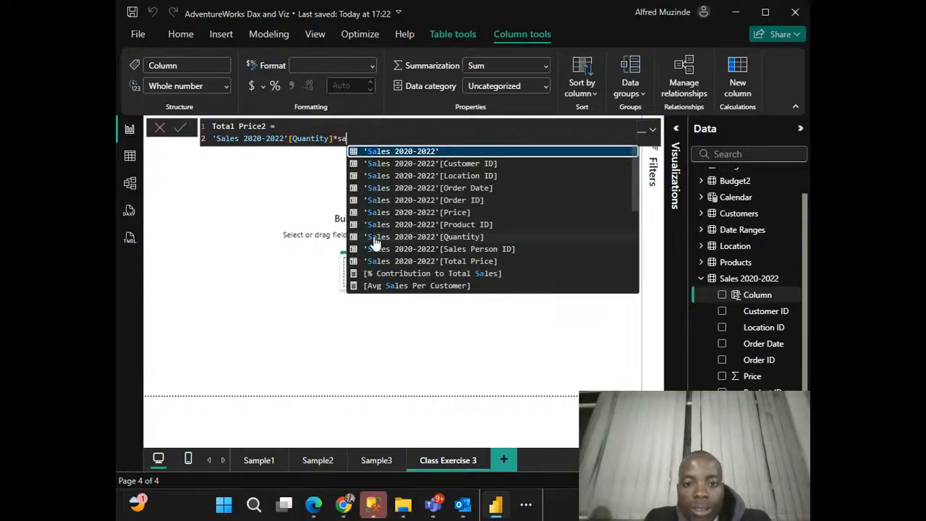
pyautogui.write('l')
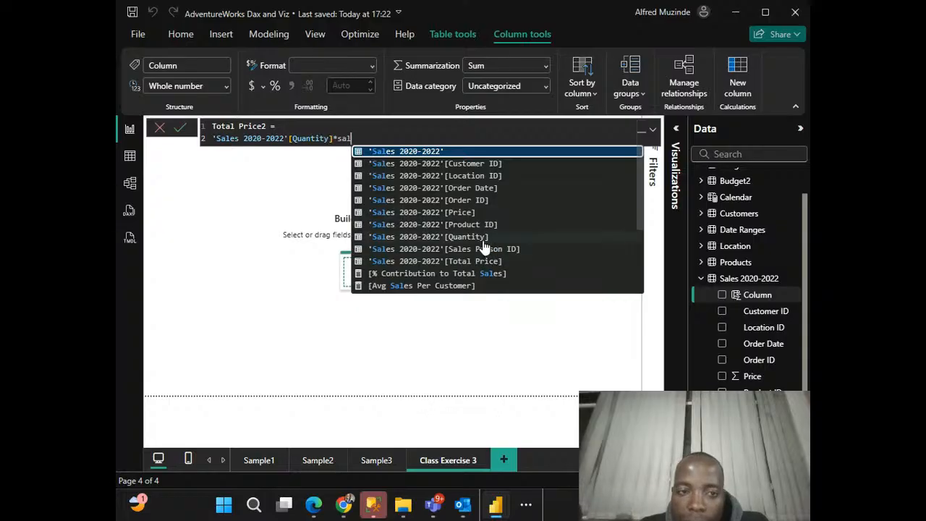
pyautogui.click(486, 210)
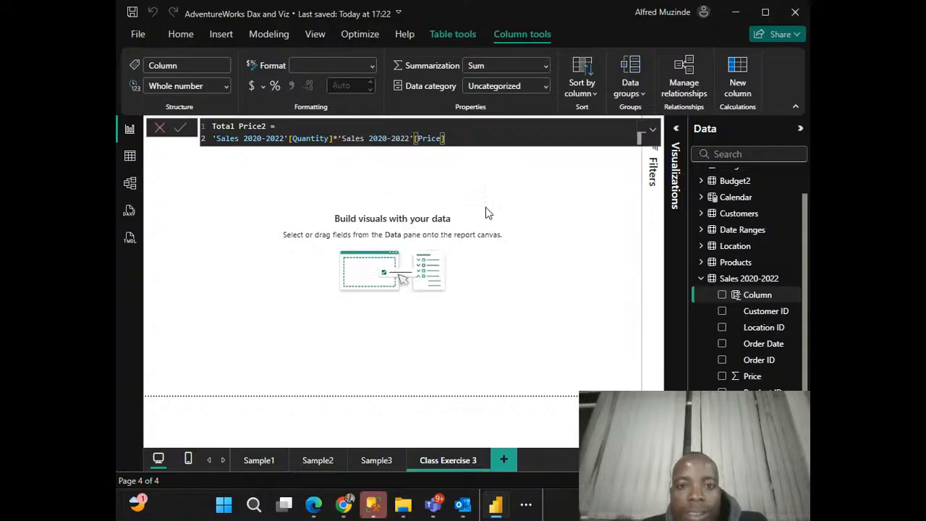
pyautogui.press('Return')
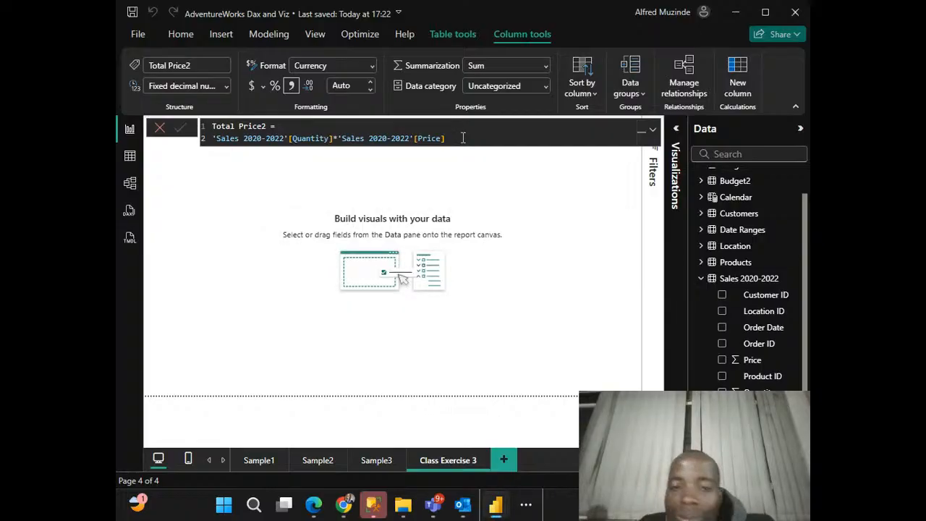
# Step: Rebuild the Total Price2 expression as 'Sales 2020-2022'[Quantity]*'Sales 2020-2022'[Price], looking up each field by its column name
pyautogui.moveTo(463, 137); pyautogui.dragTo(201, 149)
pyautogui.press('BackSpace')
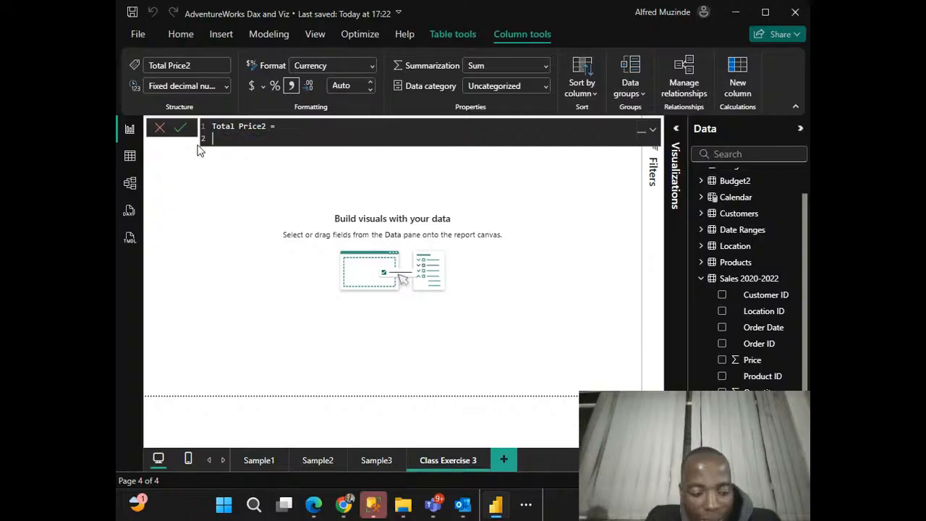
pyautogui.write('qua')
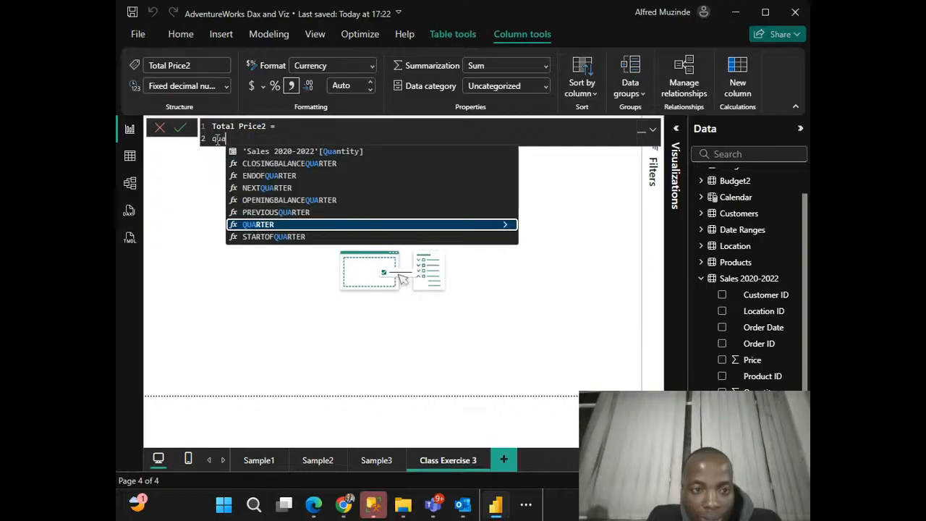
pyautogui.write('n')
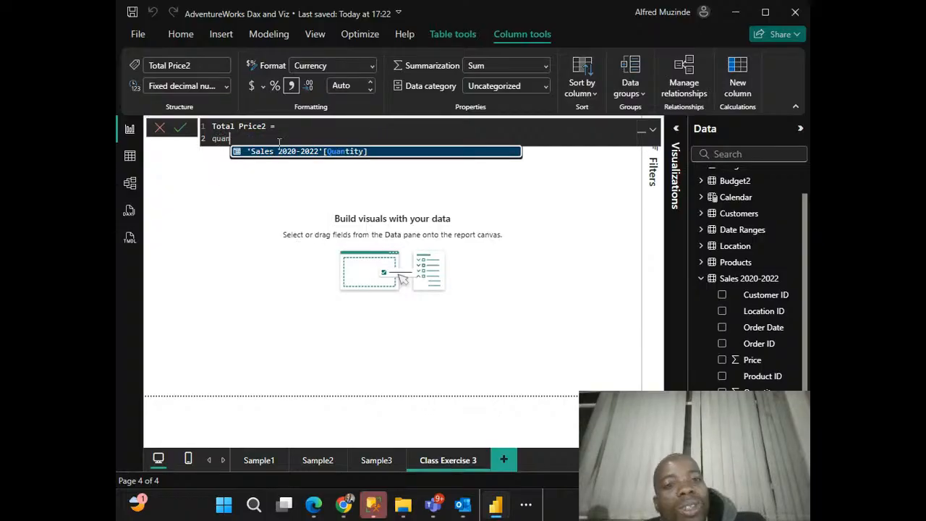
pyautogui.click(321, 154)
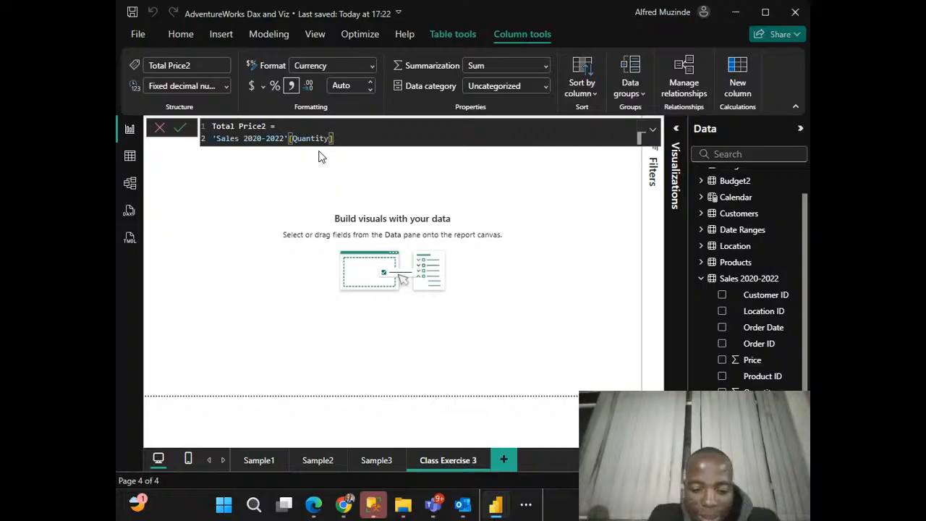
pyautogui.write('*pric')
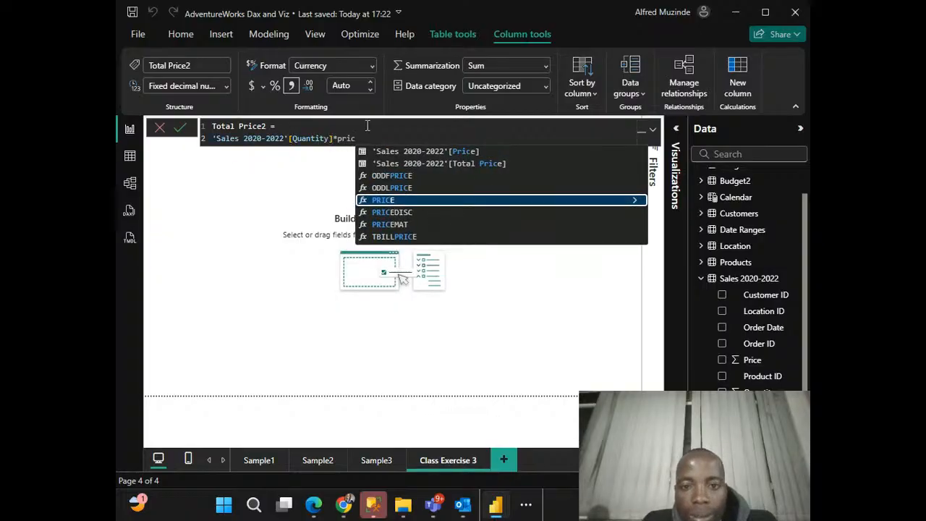
pyautogui.click(477, 152)
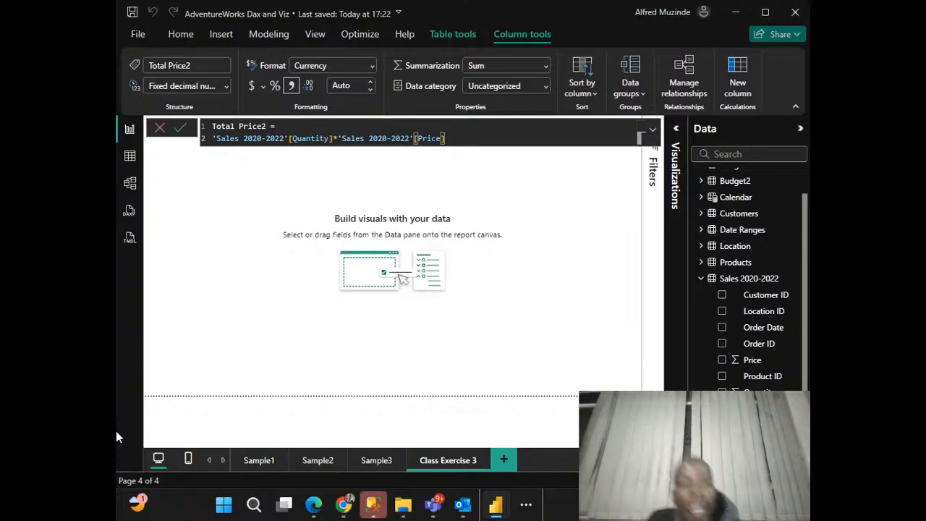
# Step: Inspect the Sales 2020-2022 rows as a data table, showing the Quantity, Price, Total Price and Total Price2 columns
pyautogui.click(130, 157)
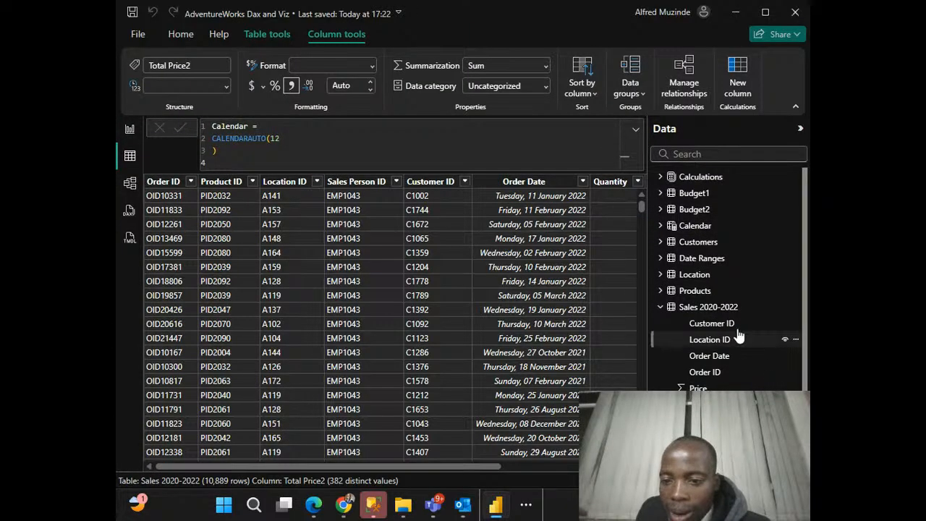
pyautogui.click(660, 307)
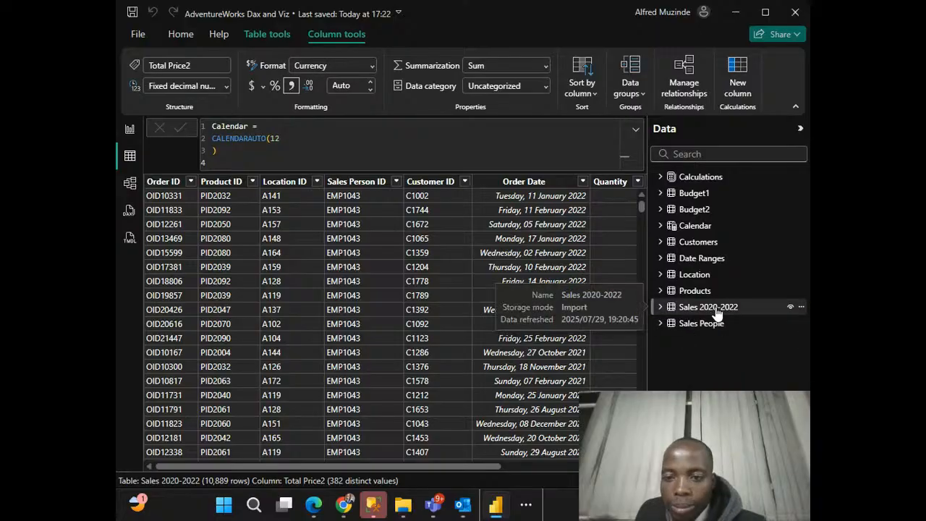
pyautogui.moveTo(499, 467); pyautogui.dragTo(623, 468)
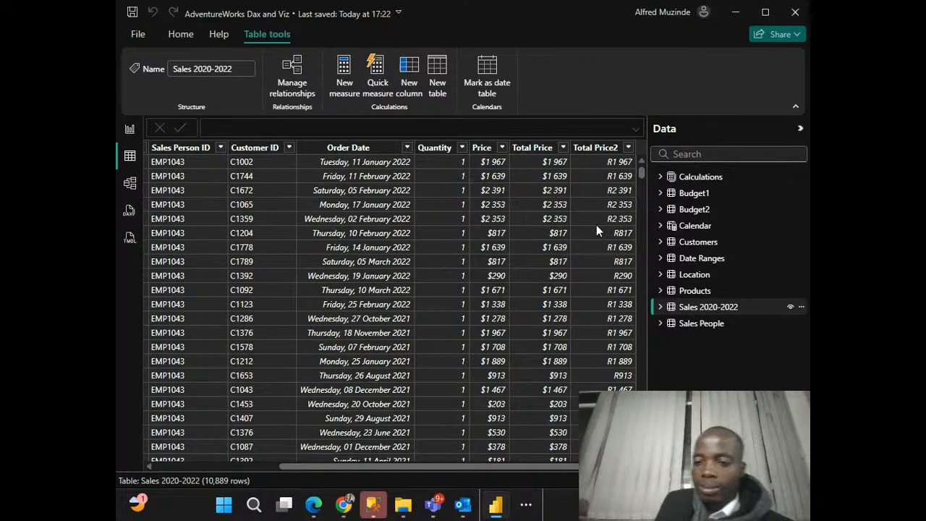
pyautogui.click(660, 308)
pyautogui.scroll(-1, 749, 376)
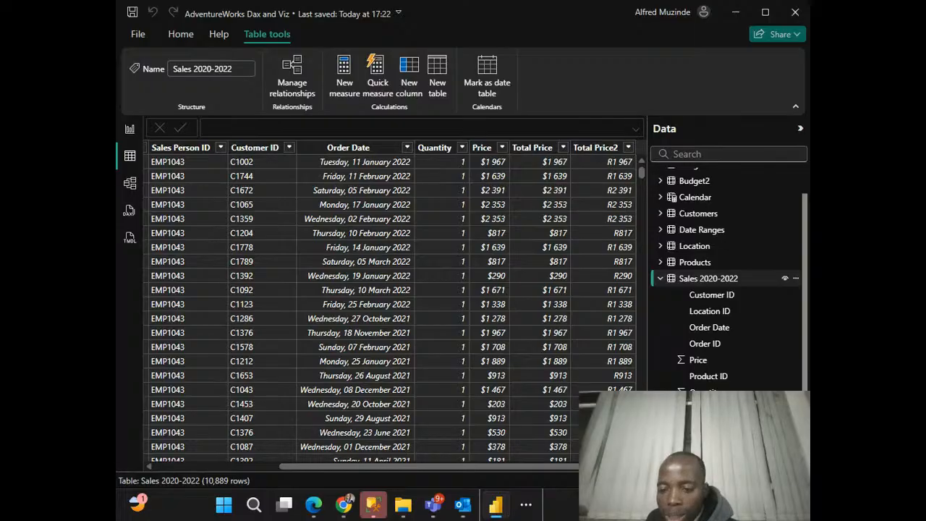
# Step: Change the currency format of the Total Price2 column to dollars ($)
pyautogui.click(596, 148)
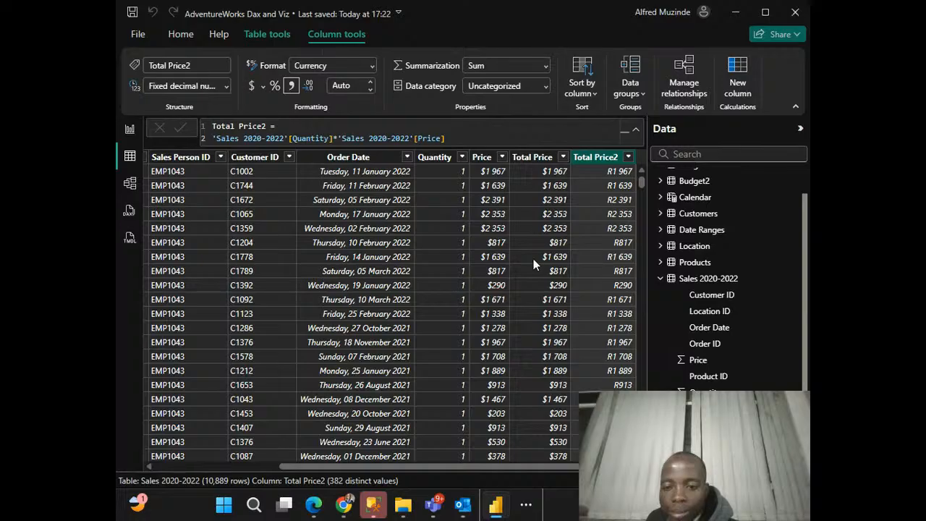
pyautogui.hotkey('ctrl', 's')
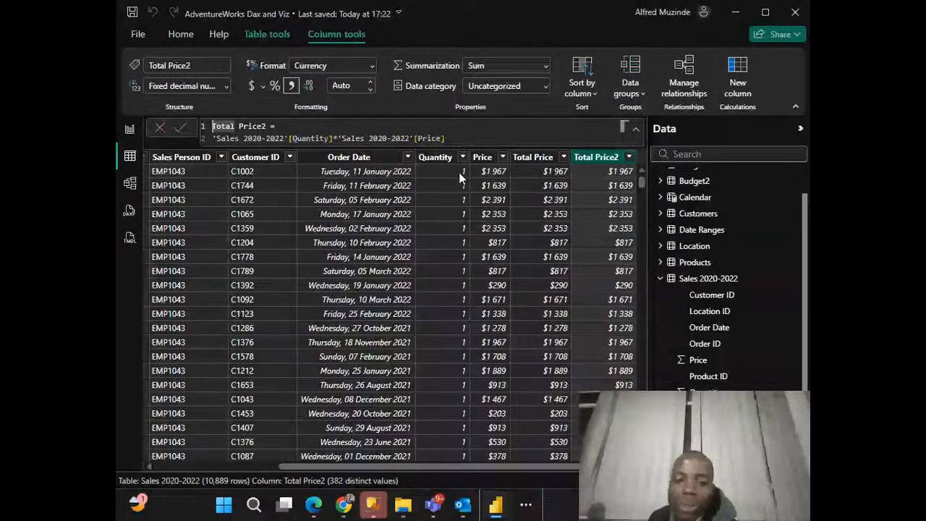
# Step: Compare the Total Price2 values with Quantity, Price and Total Price across the rows of the Sales 2020-2022 table
pyautogui.moveTo(641, 181); pyautogui.dragTo(641, 447)
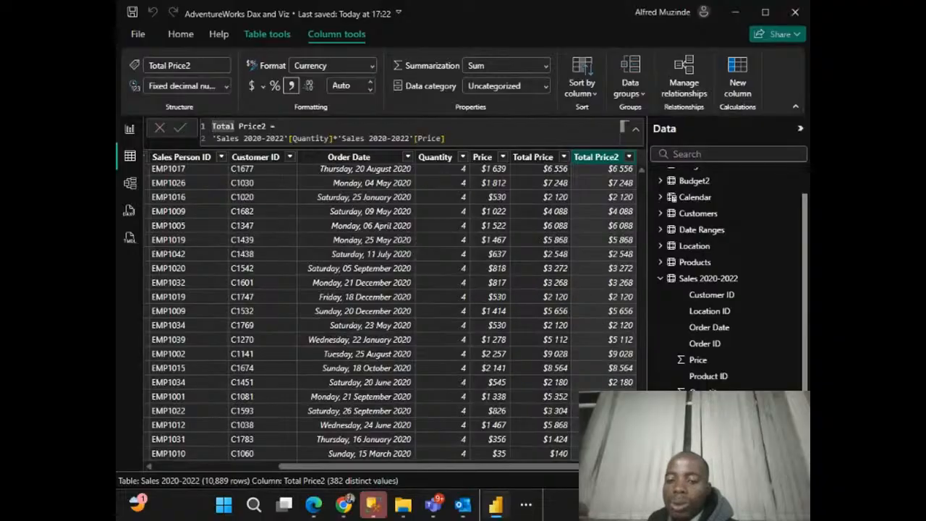
pyautogui.moveTo(641, 355); pyautogui.dragTo(600, 144)
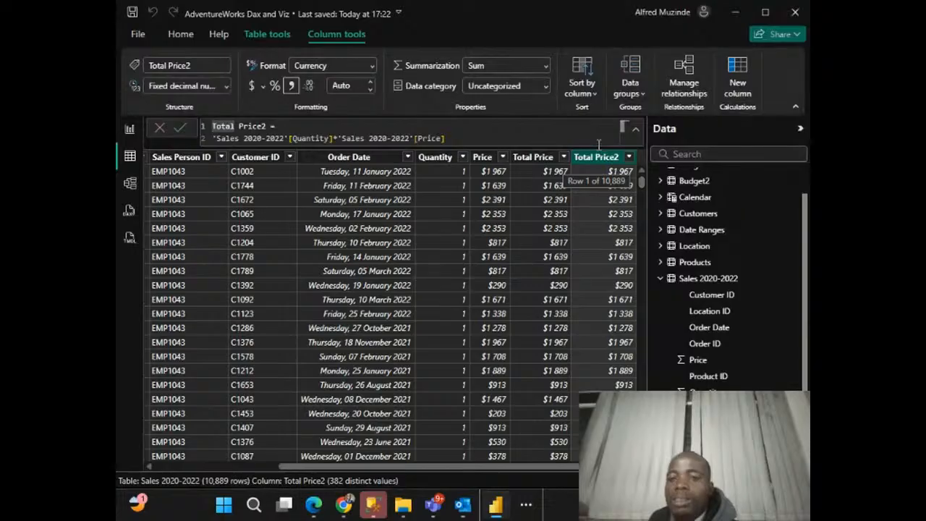
pyautogui.moveTo(403, 504)
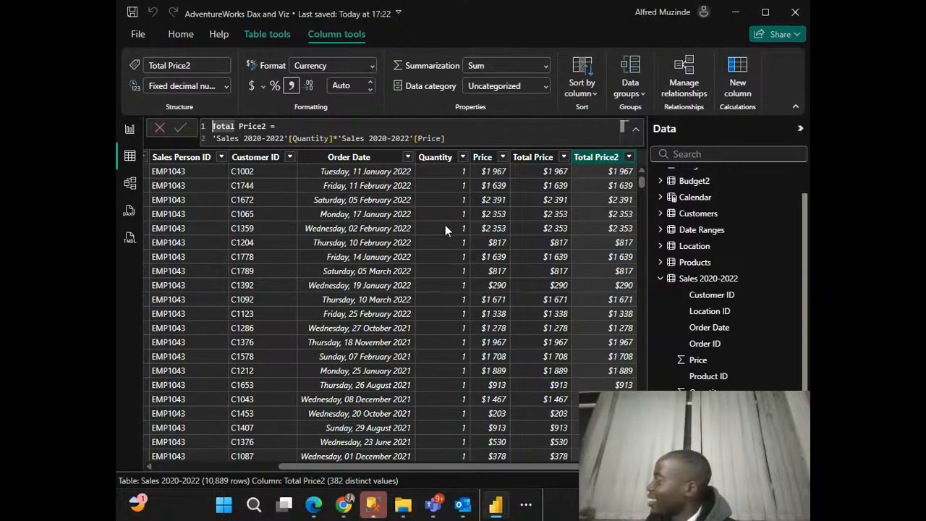
# Step: Return to the Class Exercise 3 report page, close the Total Price2 expression and collapse the Sales 2020-2022 field list
pyautogui.click(130, 131)
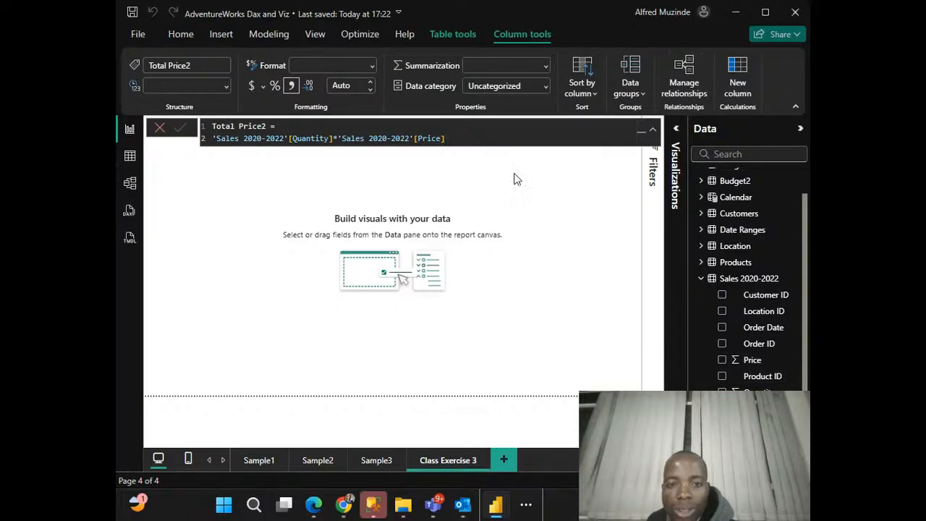
pyautogui.click(506, 133)
pyautogui.hotkey('ctrl', 'a')
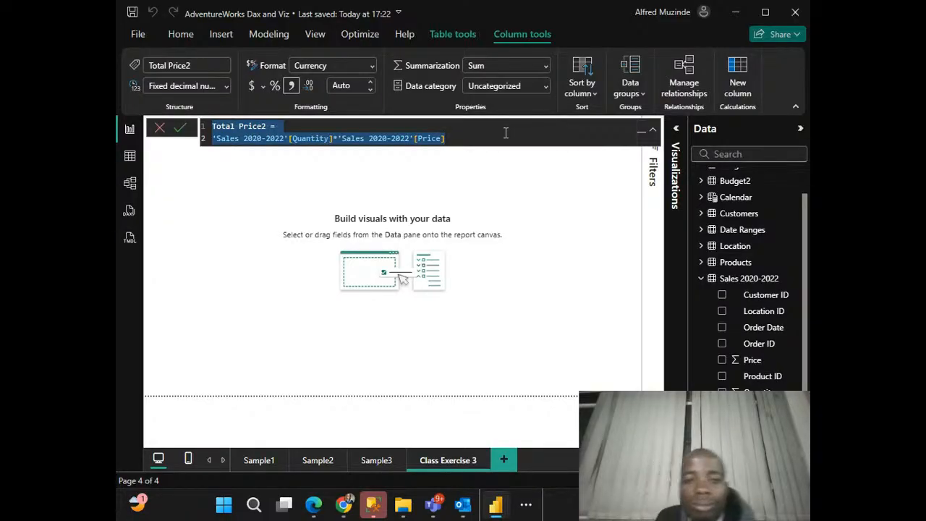
pyautogui.click(506, 132)
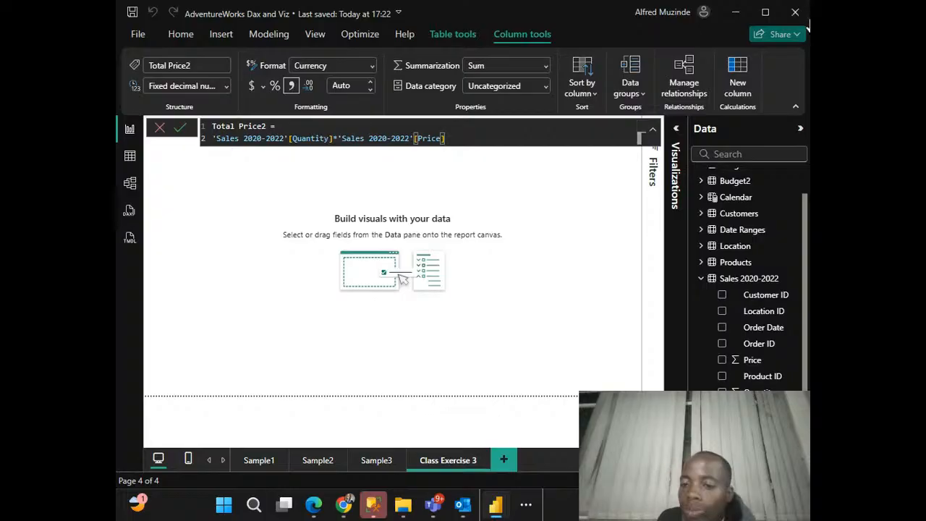
pyautogui.click(701, 279)
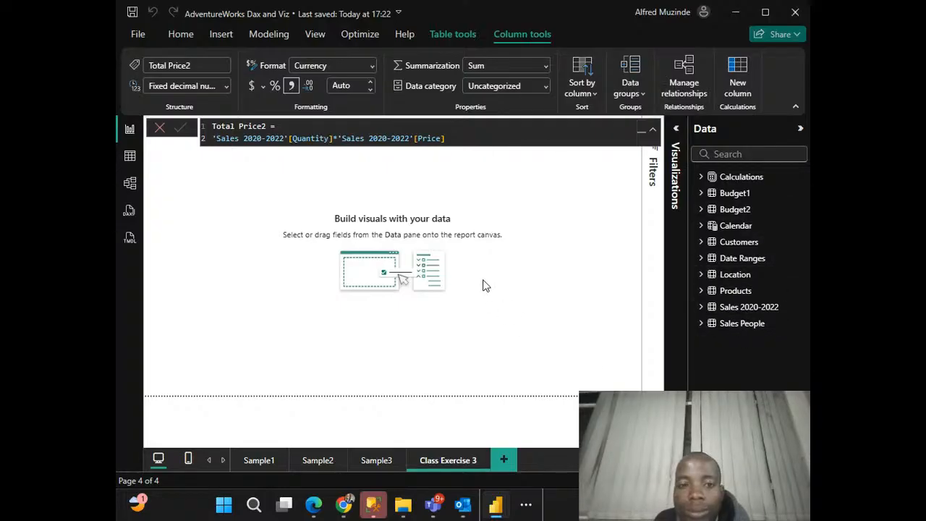
pyautogui.click(552, 229)
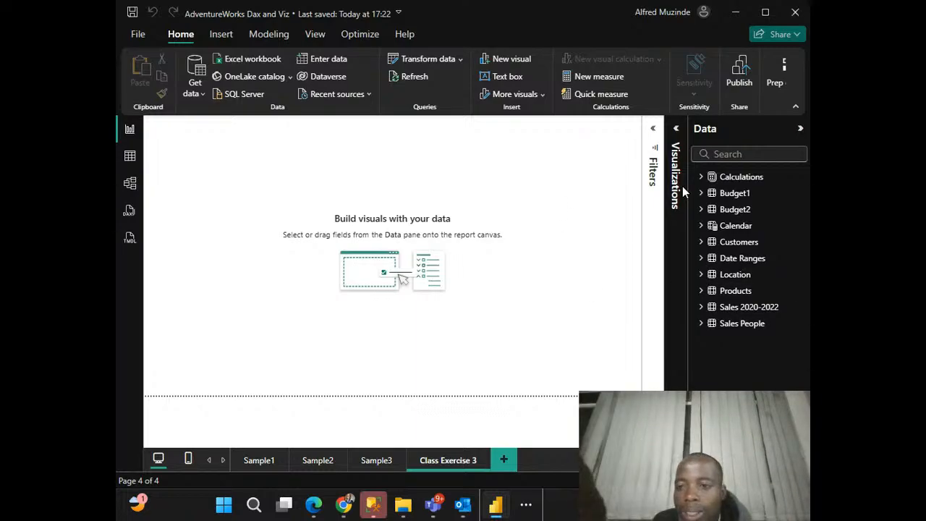
# Step: Add a table visual of the Calendar Date hierarchy to the empty page and enlarge it
pyautogui.click(703, 229)
pyautogui.click(712, 244)
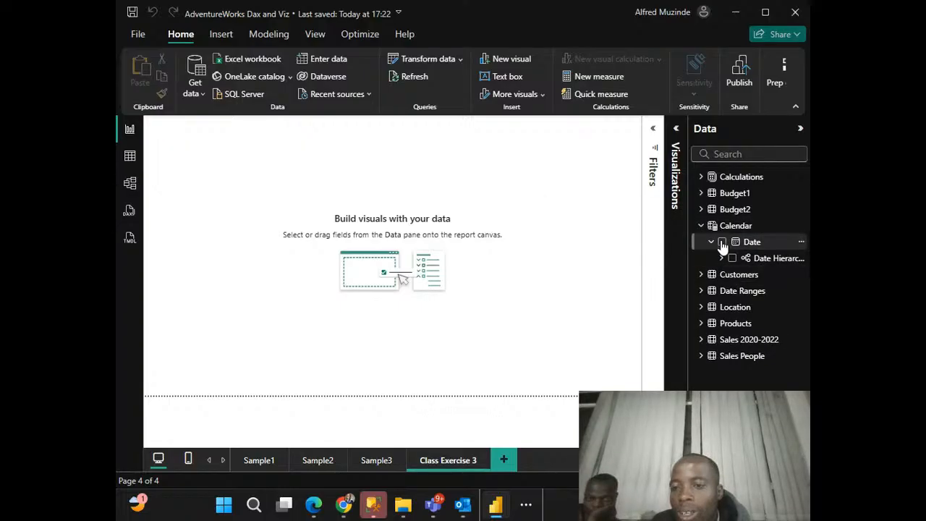
pyautogui.click(722, 243)
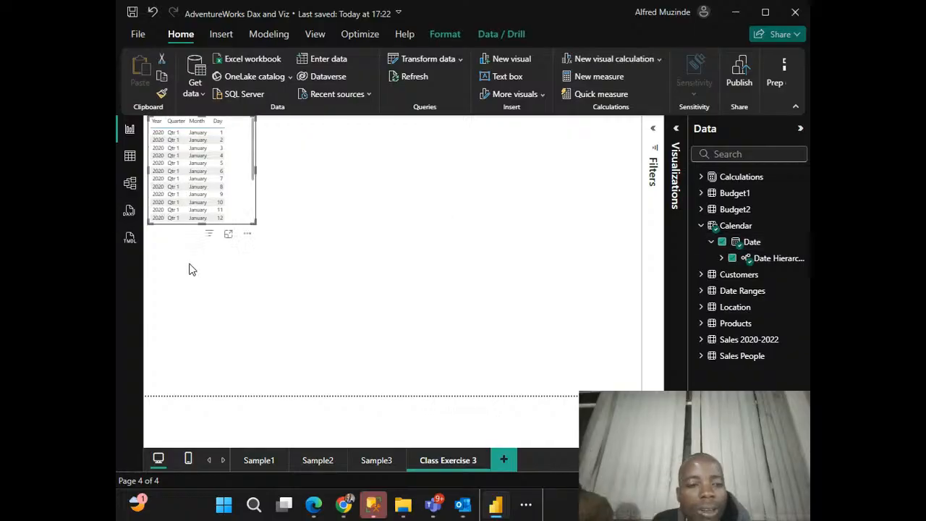
pyautogui.moveTo(254, 225); pyautogui.dragTo(385, 338)
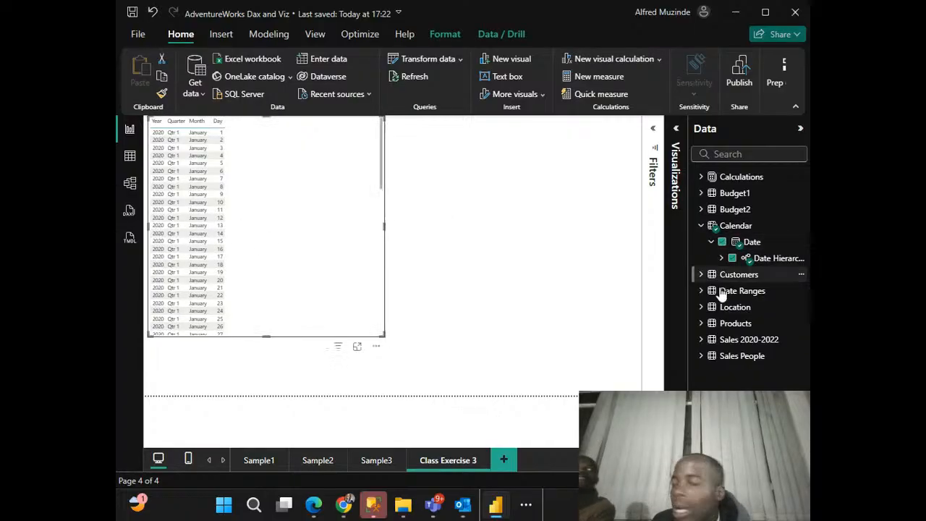
pyautogui.click(135, 501)
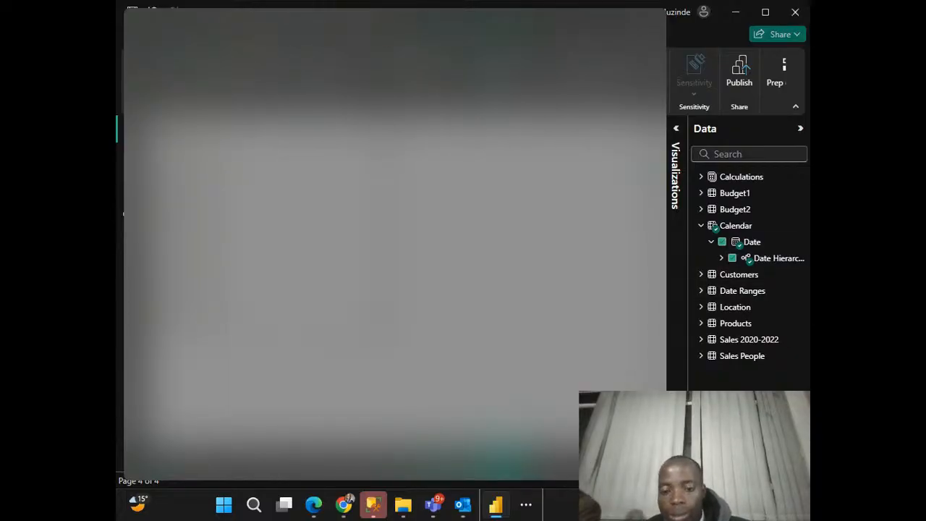
pyautogui.click(534, 505)
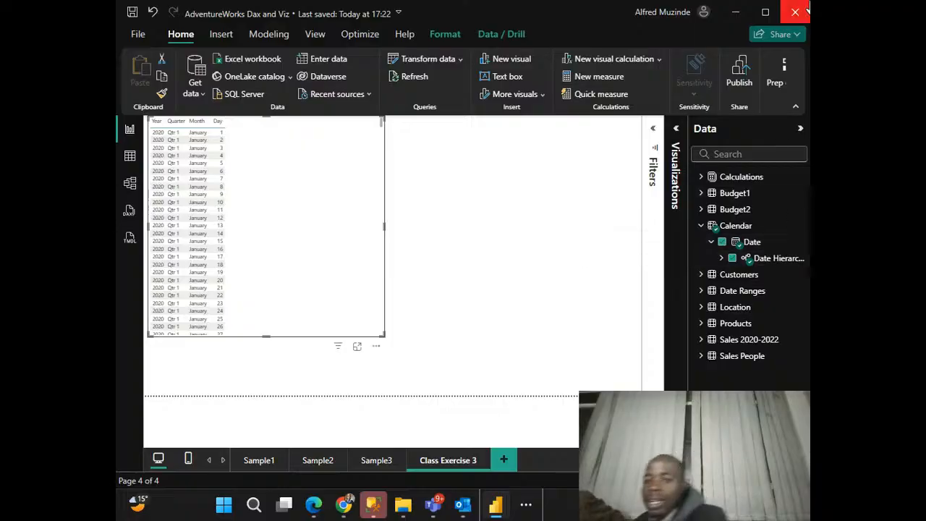
# Step: Add Quantity from Sales 2020-2022 to the date table and widen the visual slightly
pyautogui.click(700, 339)
pyautogui.scroll(-2, 726, 360)
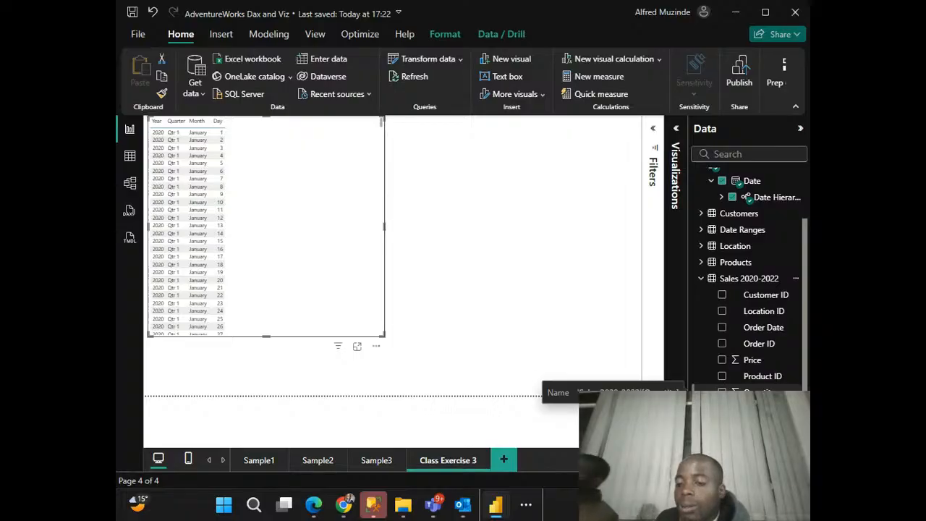
pyautogui.click(722, 391)
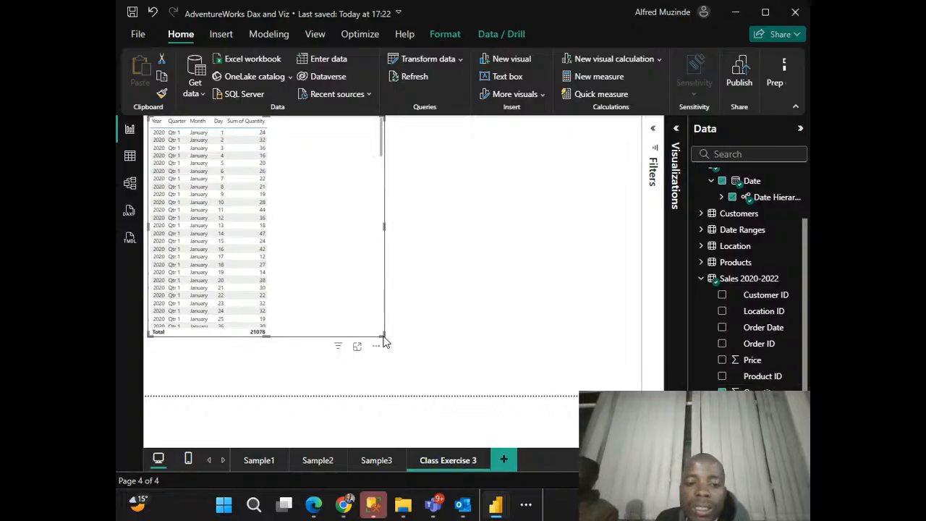
pyautogui.moveTo(385, 337); pyautogui.dragTo(405, 341)
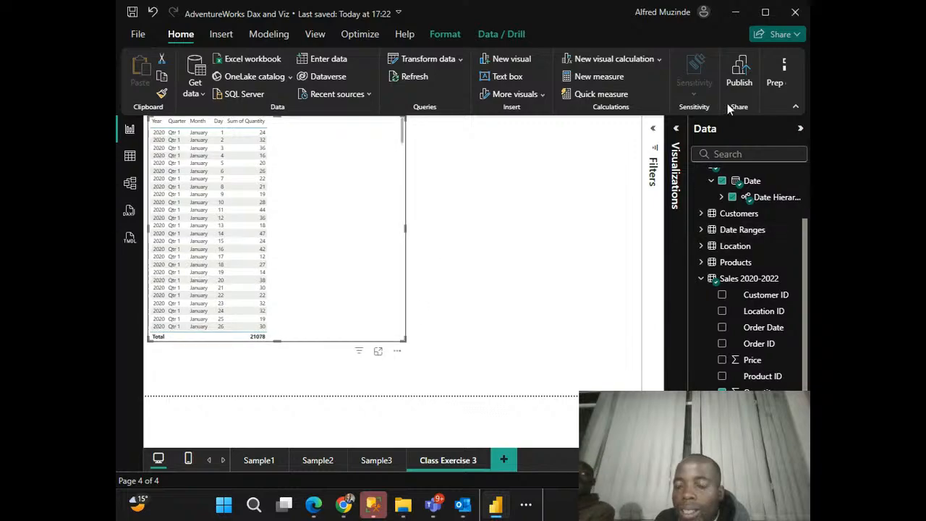
# Step: Convert the date and quantity table into a line chart, then enlarge it and shift it away from the page corner
pyautogui.click(677, 142)
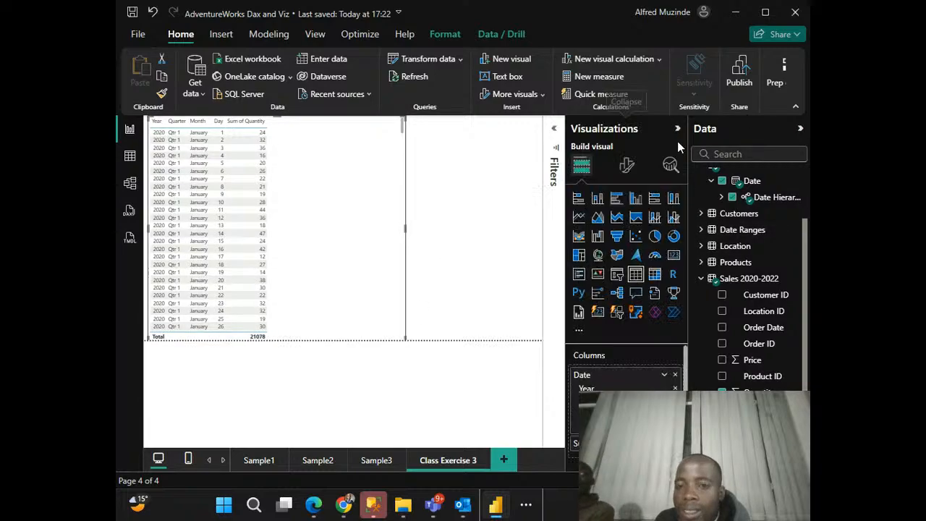
pyautogui.click(580, 218)
pyautogui.moveTo(353, 295); pyautogui.dragTo(447, 319)
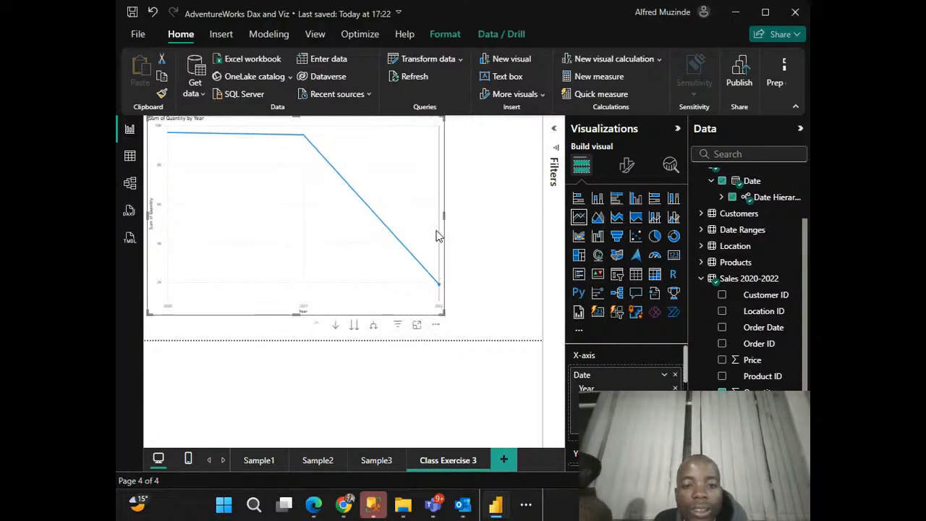
pyautogui.moveTo(439, 230); pyautogui.dragTo(448, 213)
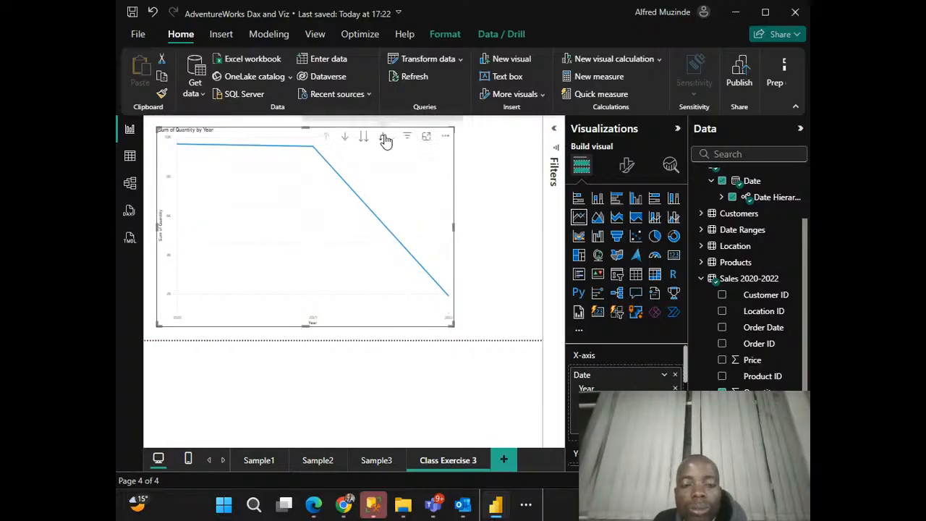
# Step: Expand the line chart's date hierarchy down to month level, then delete the chart
pyautogui.click(384, 137)
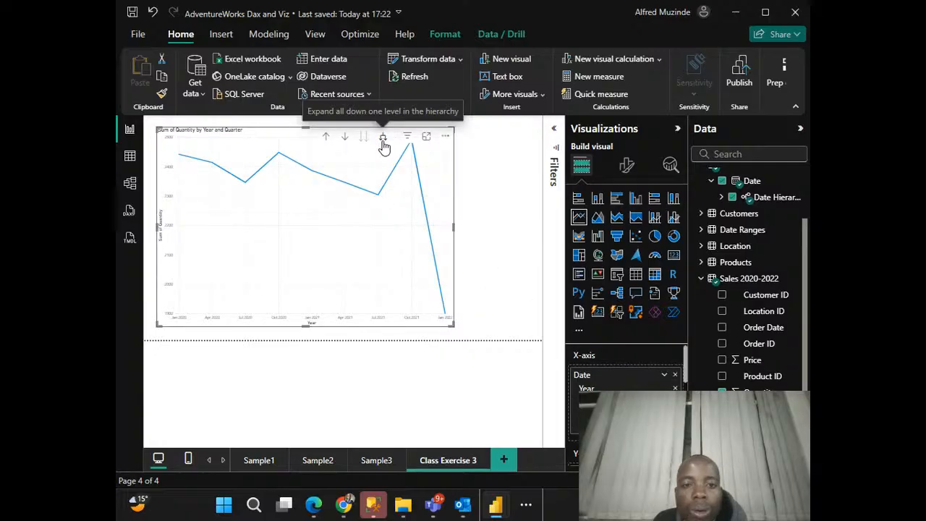
pyautogui.click(384, 138)
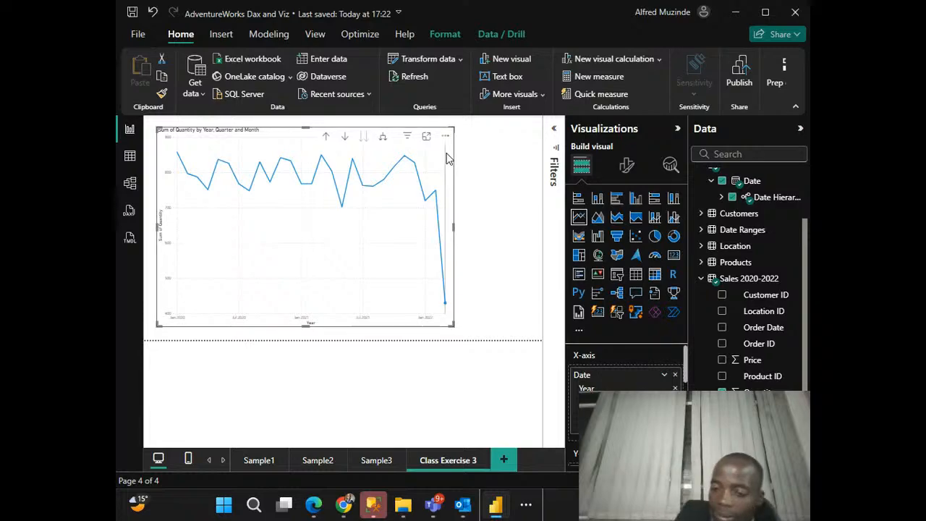
pyautogui.press('Delete')
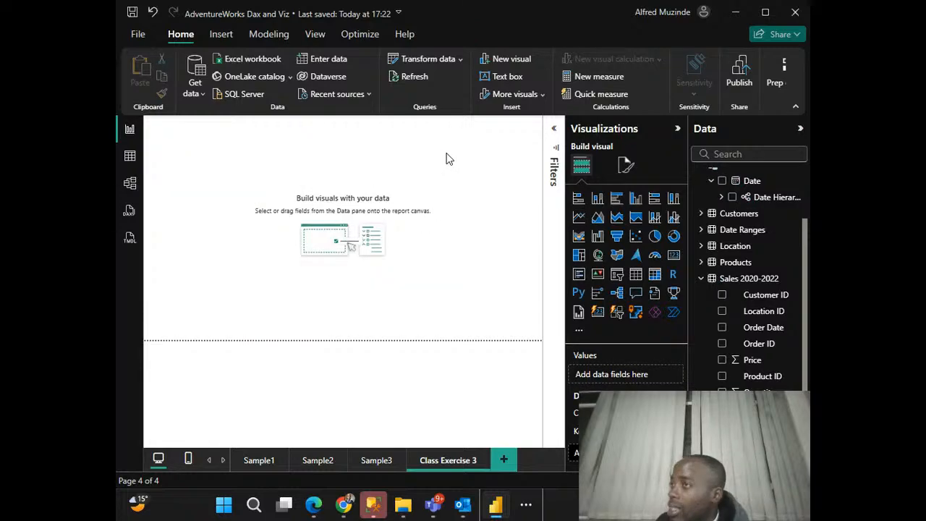
# Step: Build a taller table visual of the Calendar Date hierarchy with Quantity from Sales 2020-2022 and look through its rows
pyautogui.click(701, 282)
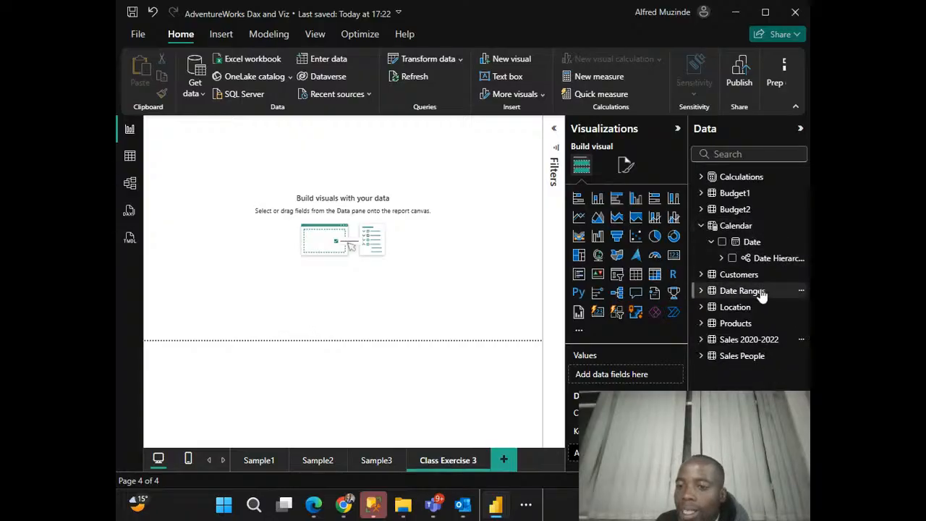
pyautogui.click(723, 242)
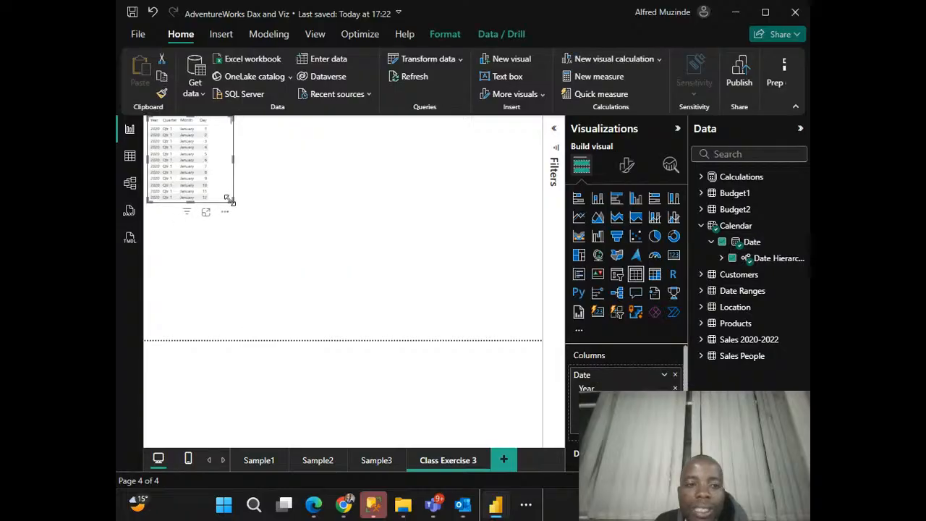
pyautogui.moveTo(233, 201); pyautogui.dragTo(275, 293)
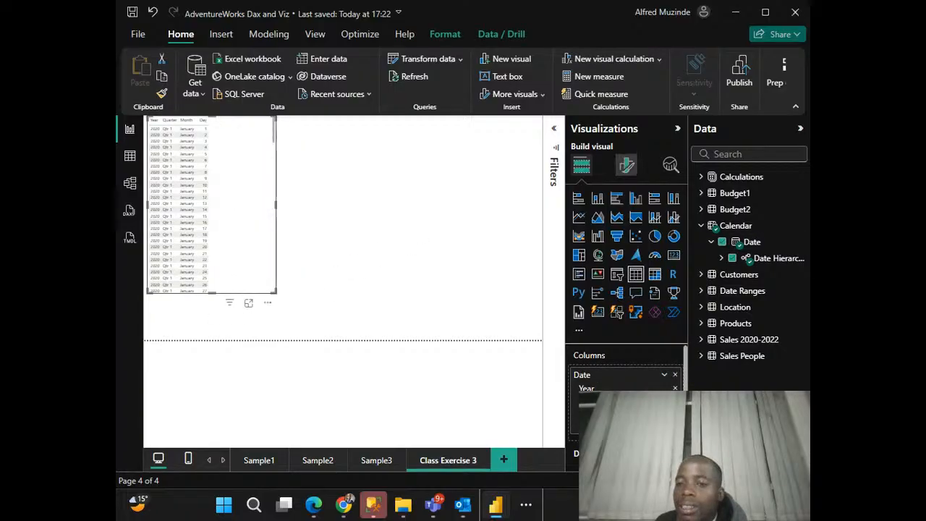
pyautogui.click(701, 341)
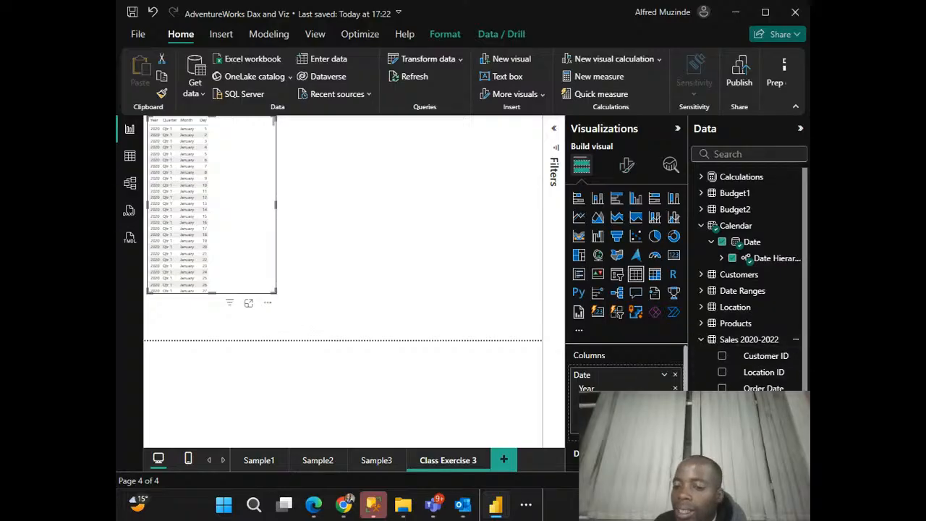
pyautogui.scroll(-1, 752, 360)
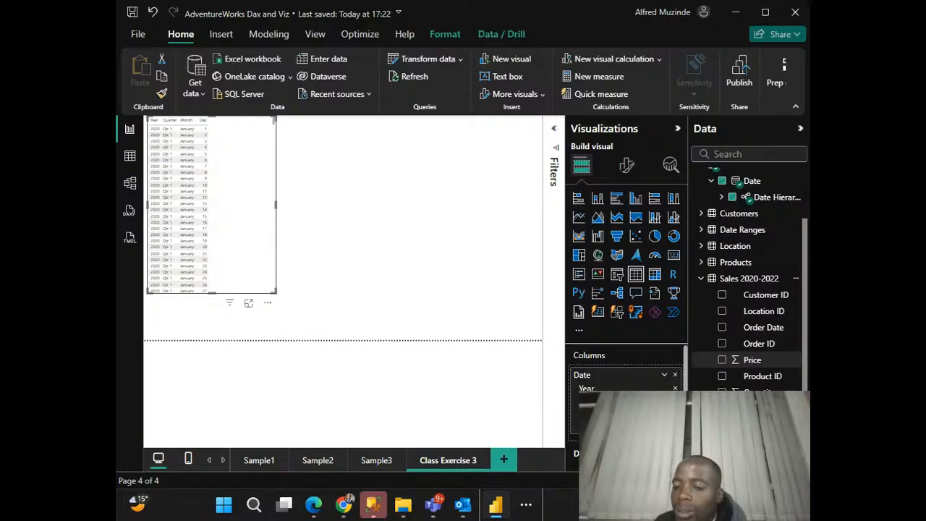
pyautogui.click(723, 392)
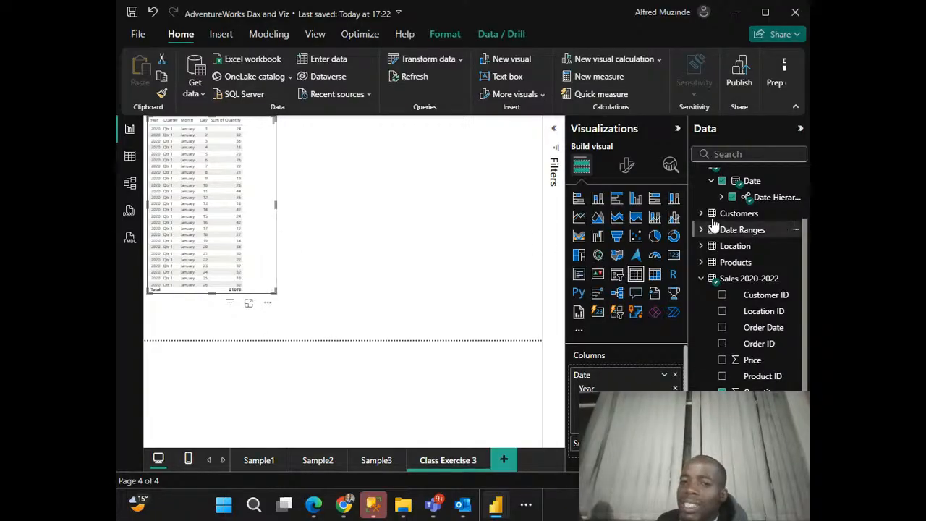
pyautogui.click(273, 239)
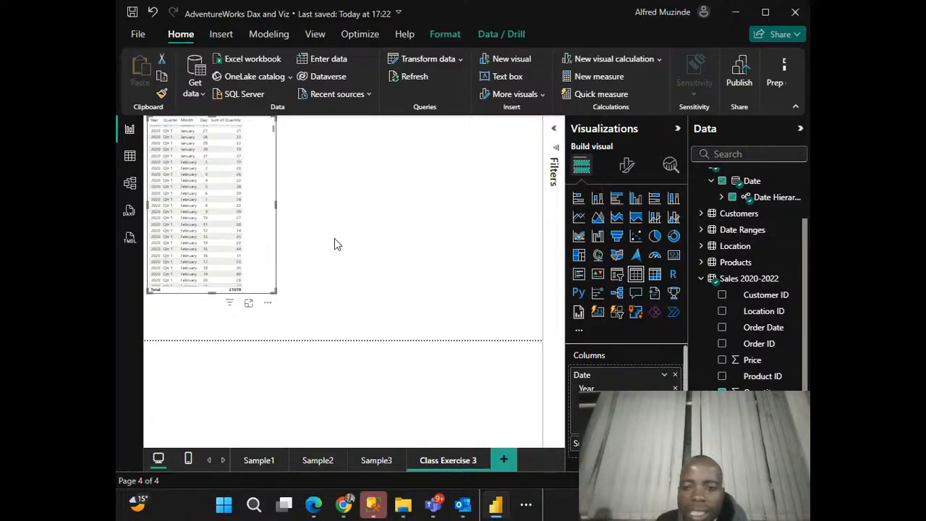
# Step: Change the new table into a line chart, then move it off the page edge and widen it
pyautogui.click(586, 224)
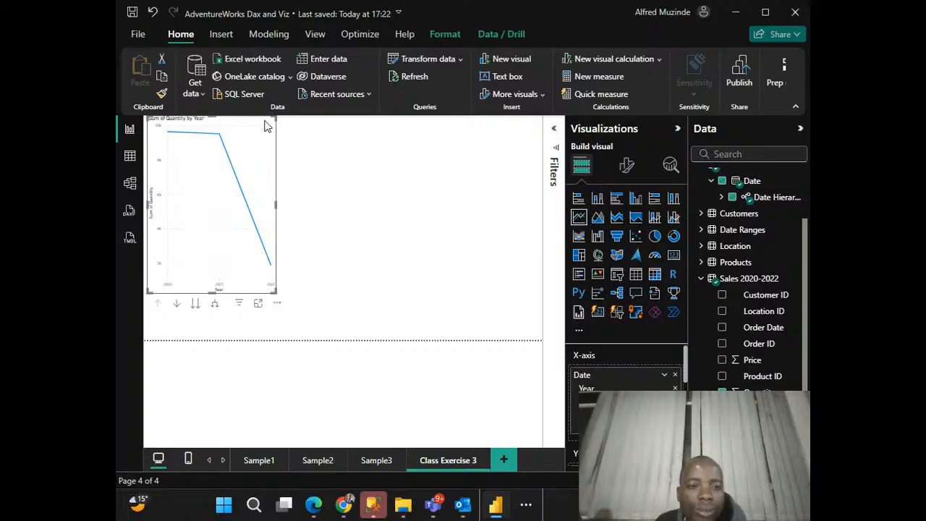
pyautogui.moveTo(263, 125); pyautogui.dragTo(273, 140)
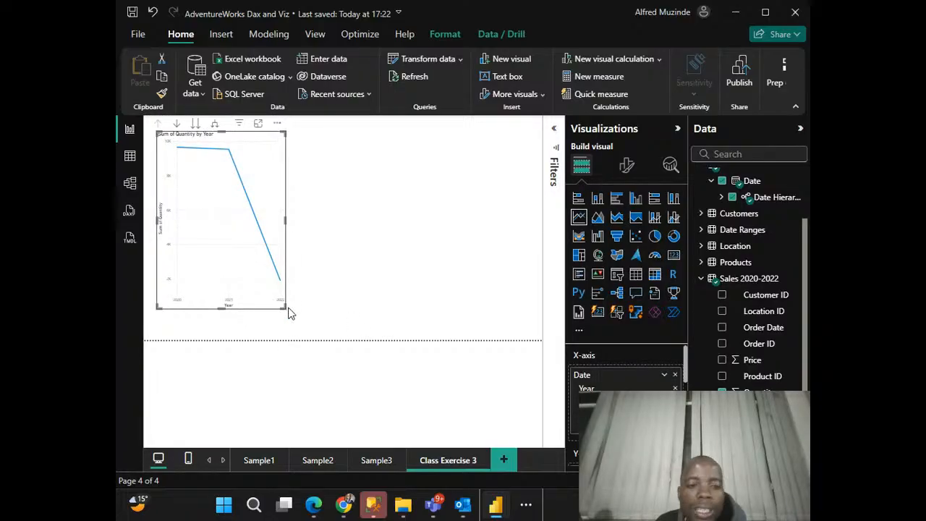
pyautogui.moveTo(284, 305); pyautogui.dragTo(394, 282)
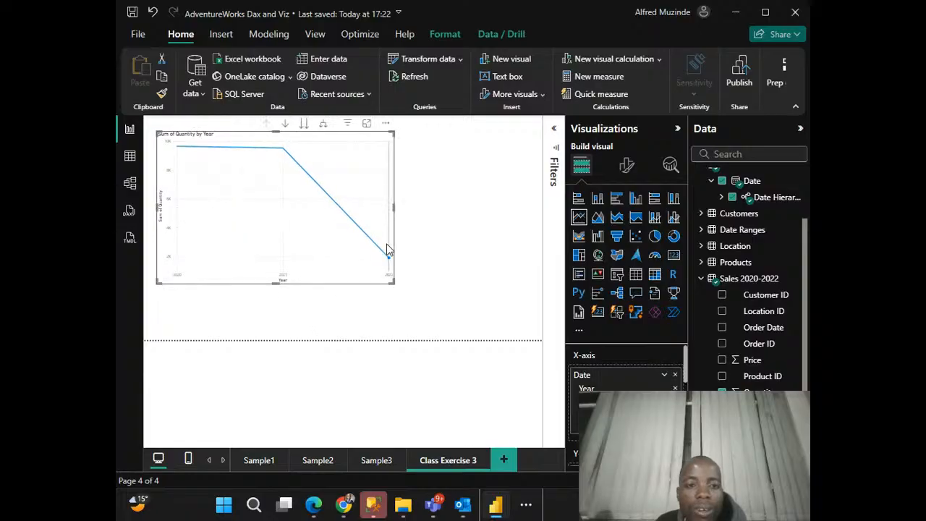
# Step: Expand the line chart's date hierarchy down to day level, then drill back up to show Quantity by month
pyautogui.click(324, 126)
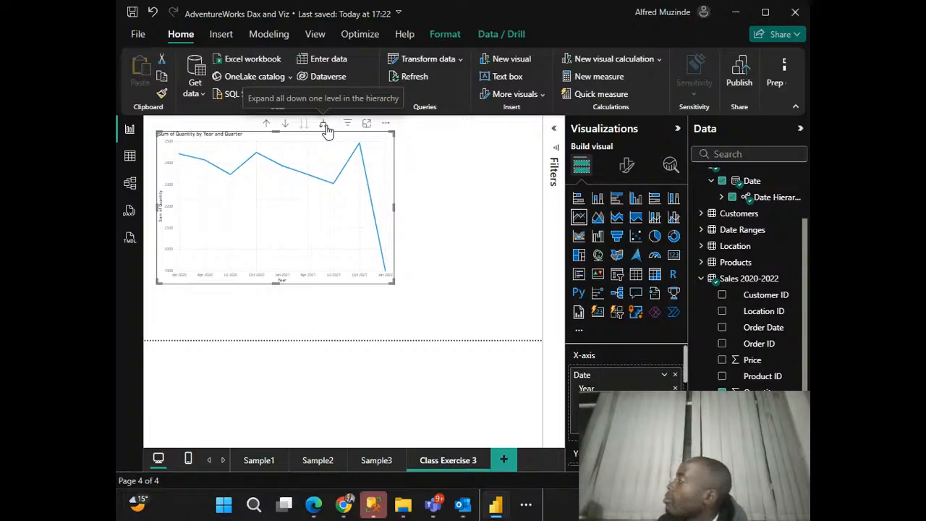
pyautogui.click(326, 128)
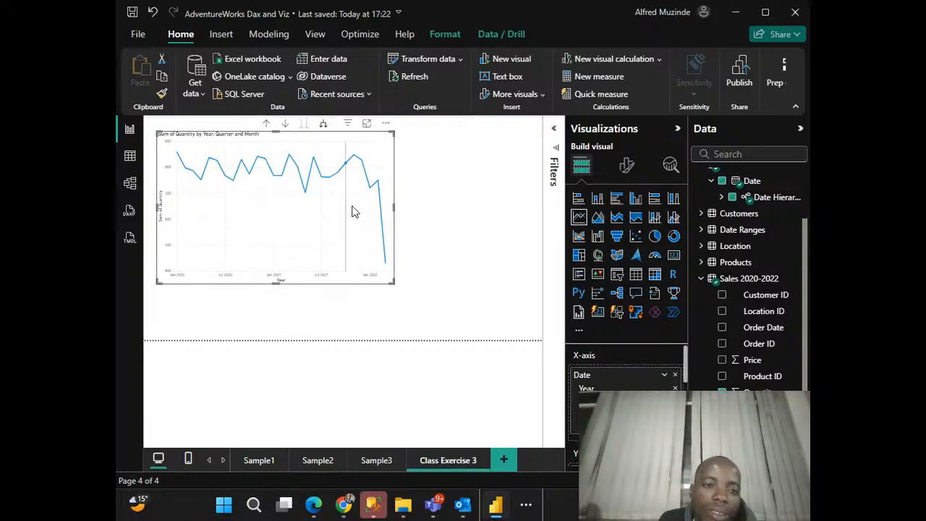
pyautogui.click(326, 127)
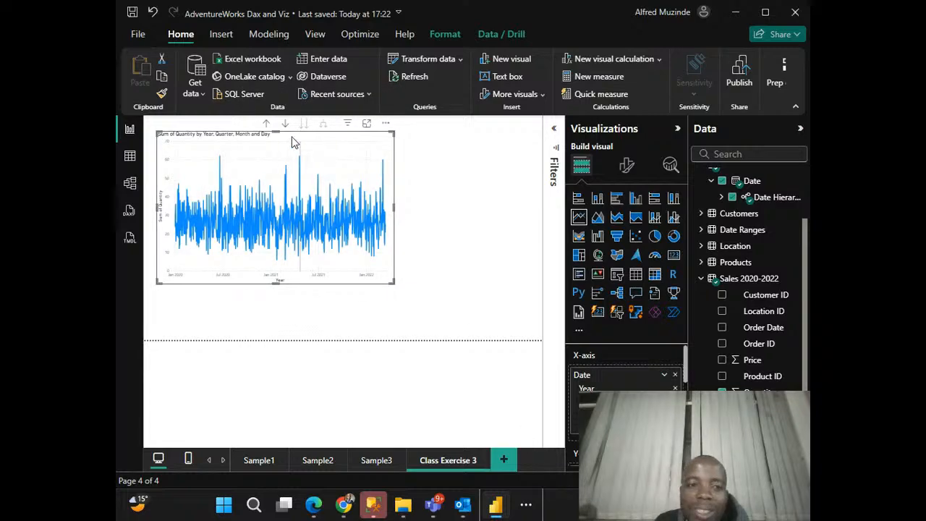
pyautogui.click(266, 123)
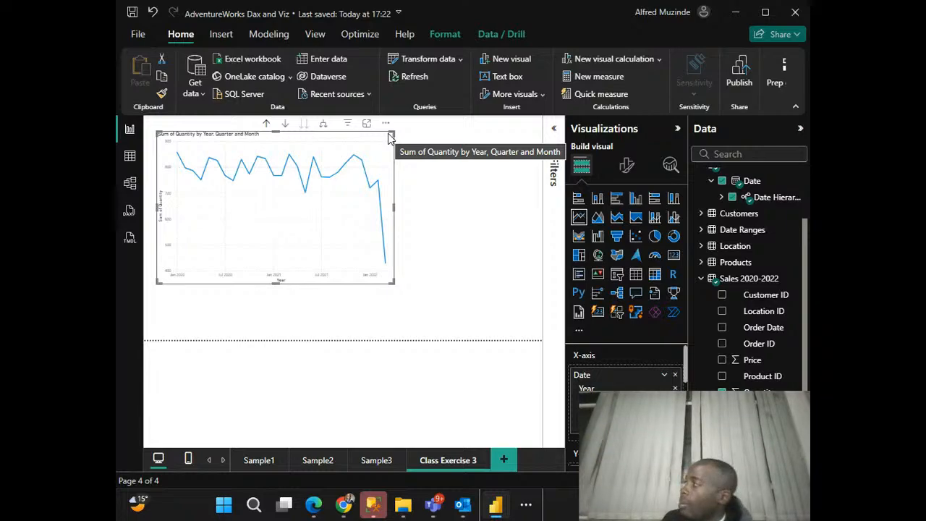
pyautogui.click(407, 273)
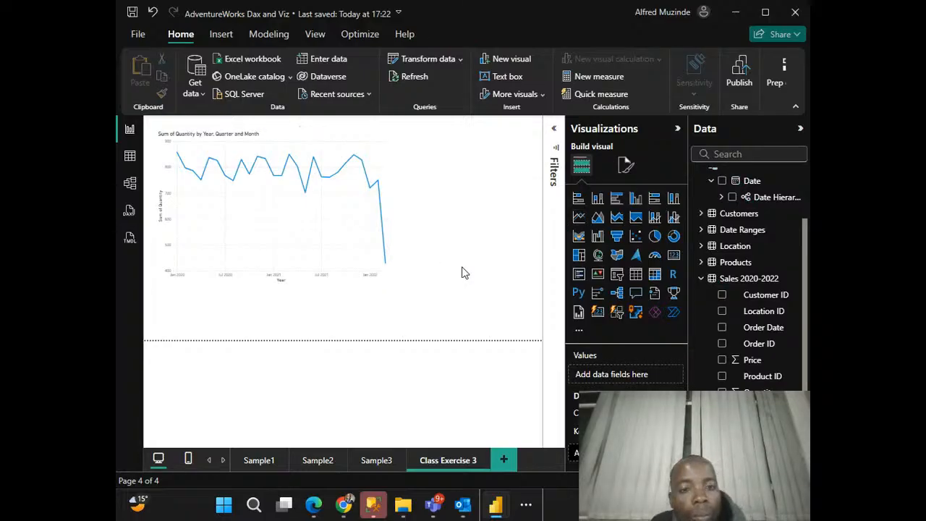
pyautogui.click(391, 280)
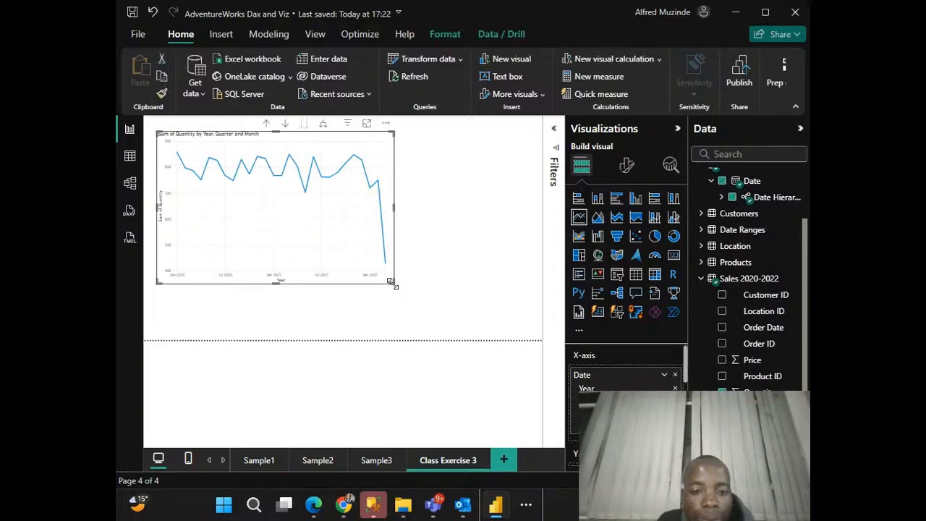
# Step: Shrink the Quantity line chart and move it into the upper-left corner of the report page
pyautogui.moveTo(392, 282); pyautogui.dragTo(333, 249)
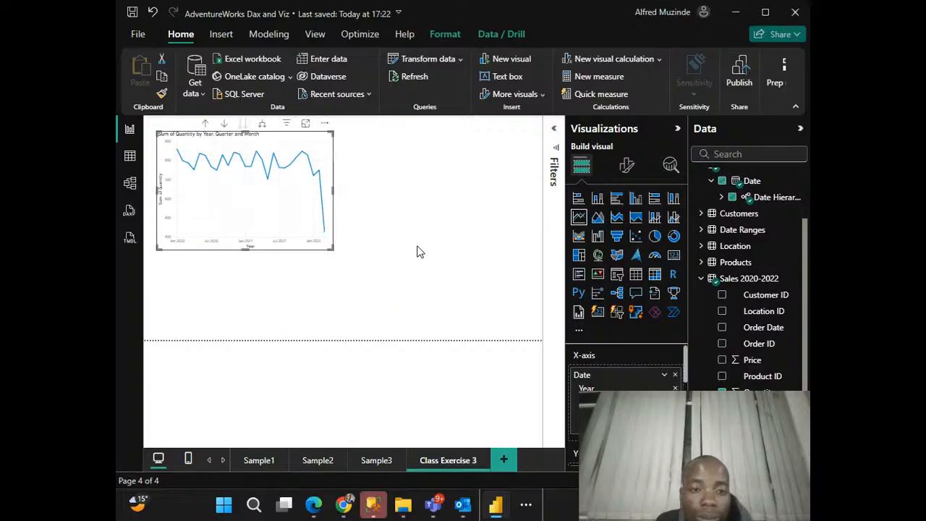
pyautogui.click(417, 252)
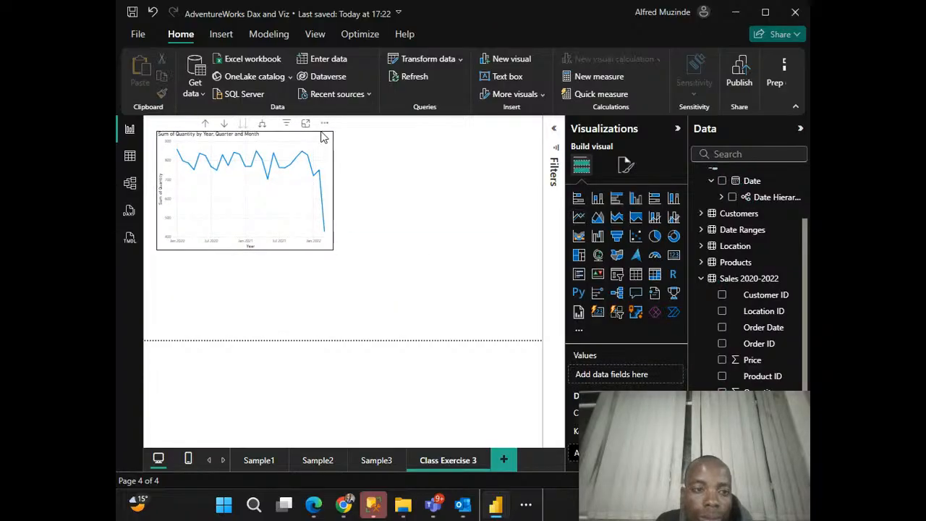
pyautogui.moveTo(324, 132); pyautogui.dragTo(318, 133)
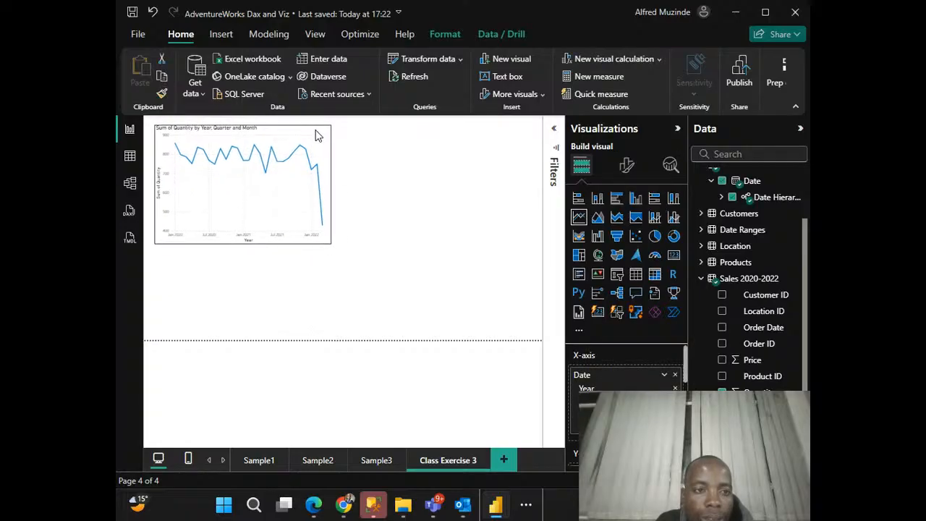
pyautogui.click(429, 241)
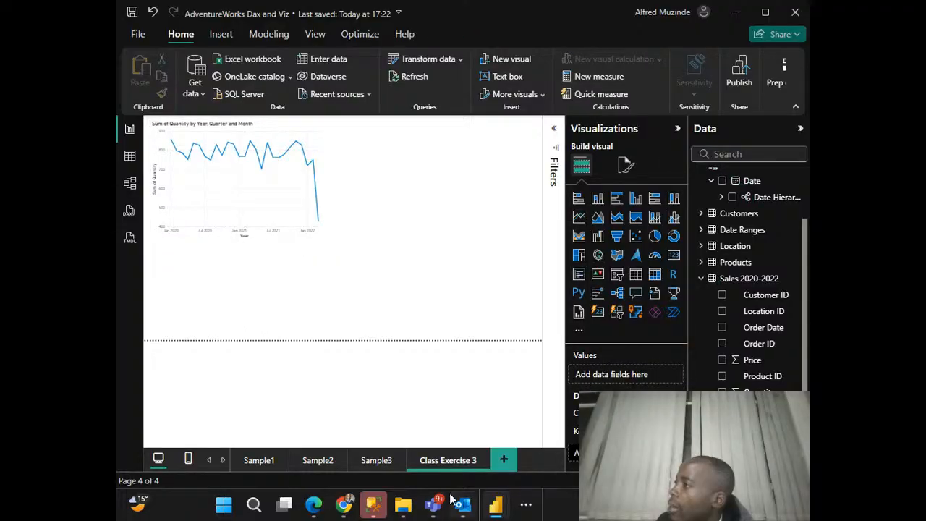
# Step: Drill the line chart up to quarter level, then expand its date hierarchy back down to month level
pyautogui.moveTo(451, 500)
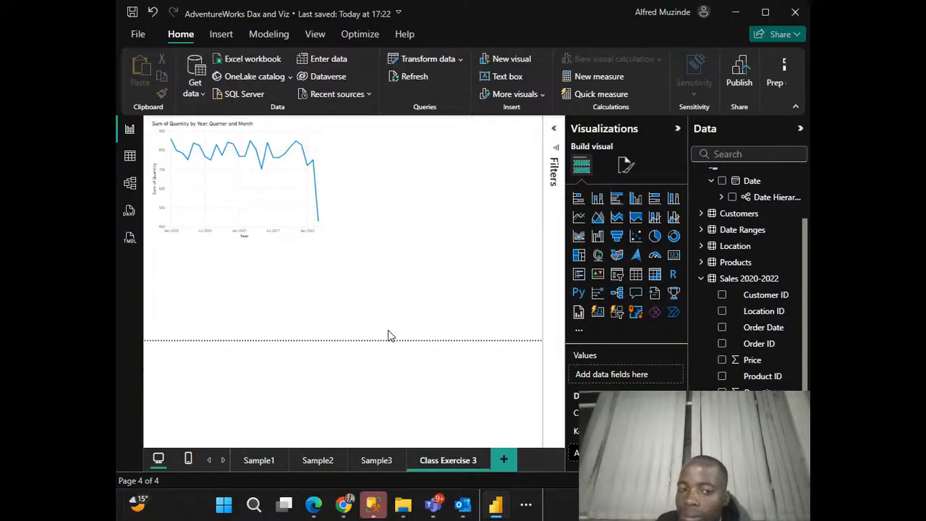
pyautogui.moveTo(325, 237)
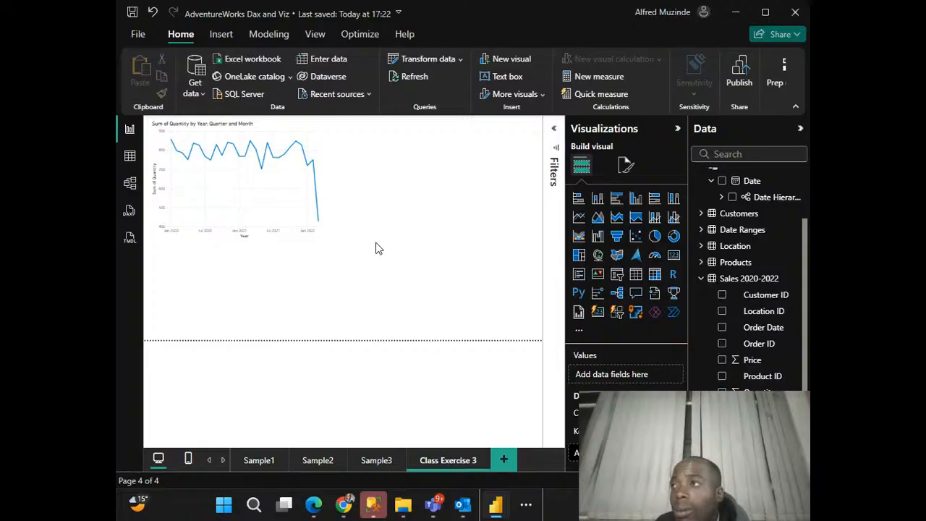
pyautogui.moveTo(323, 177)
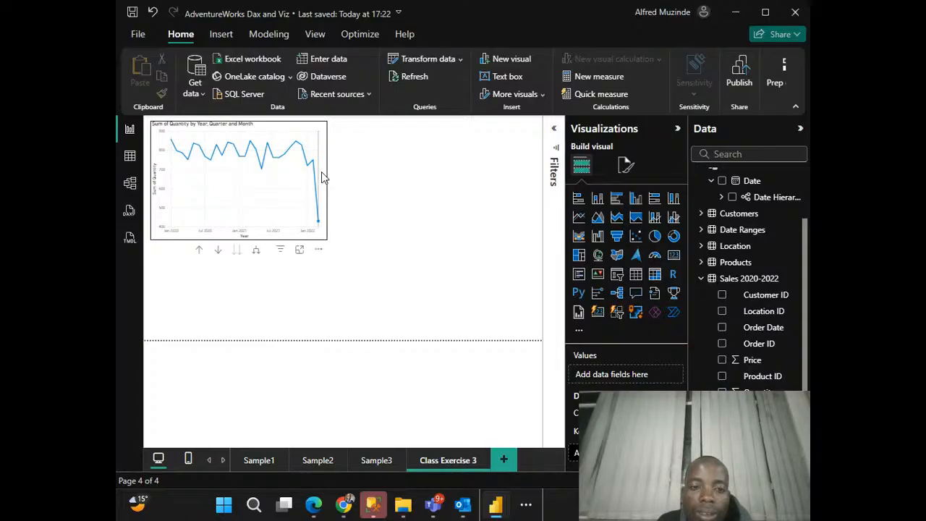
pyautogui.click(323, 177)
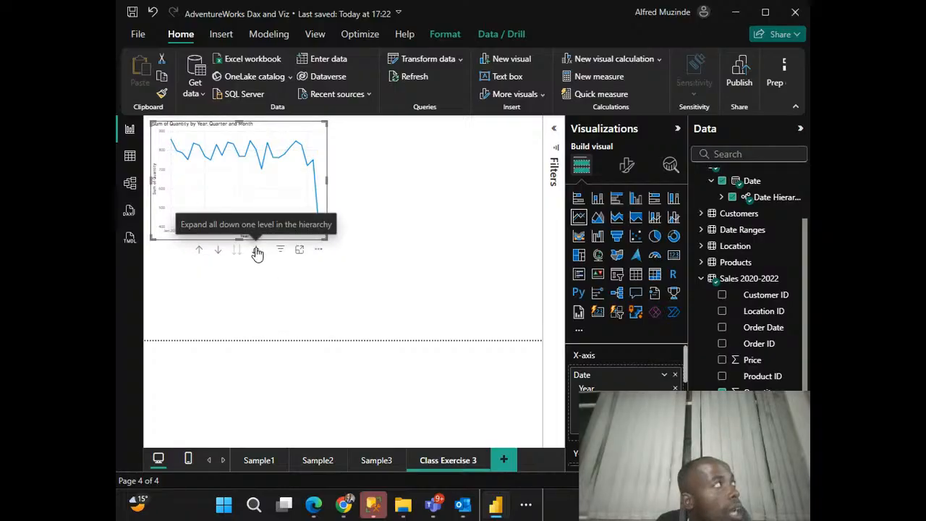
pyautogui.moveTo(279, 251)
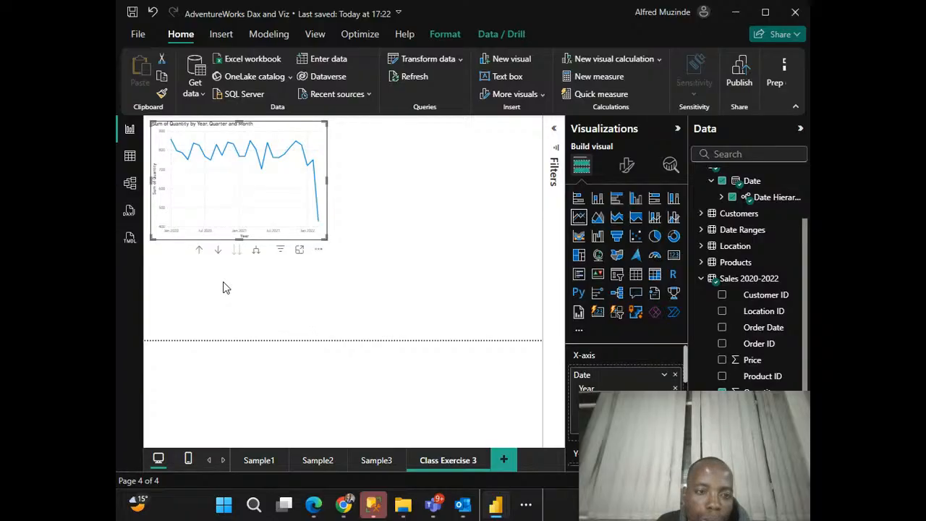
pyautogui.click(200, 251)
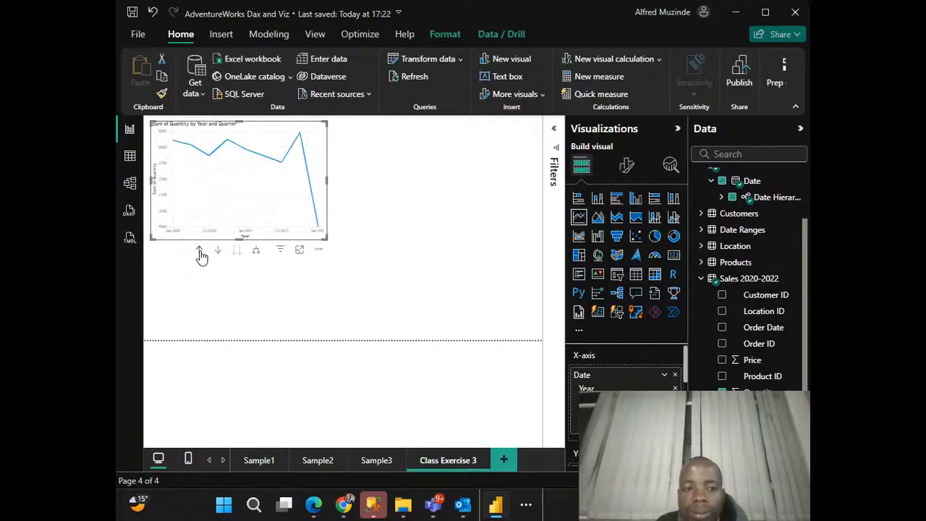
pyautogui.click(256, 251)
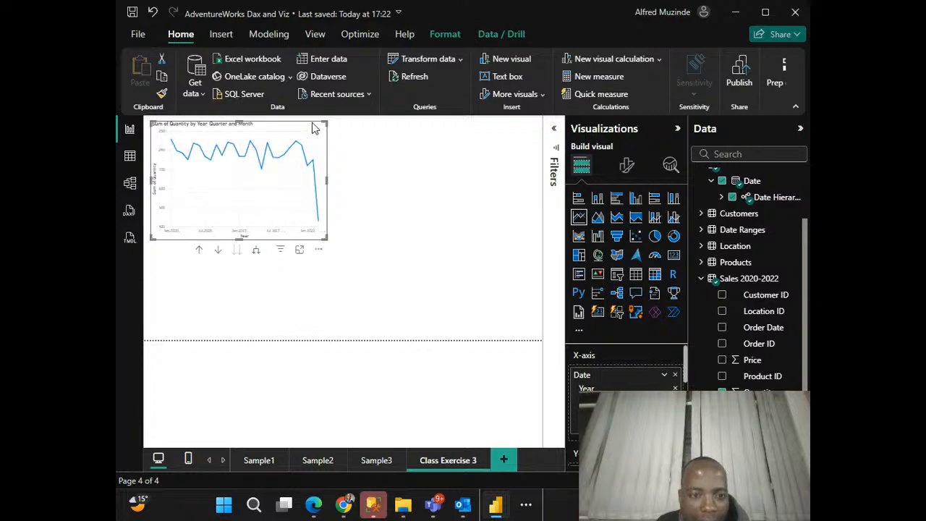
pyautogui.click(389, 284)
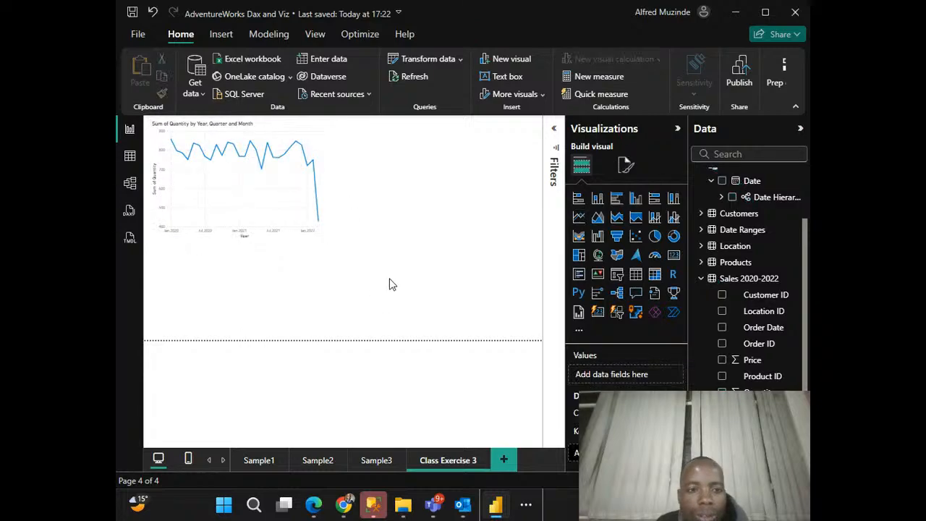
pyautogui.click(309, 126)
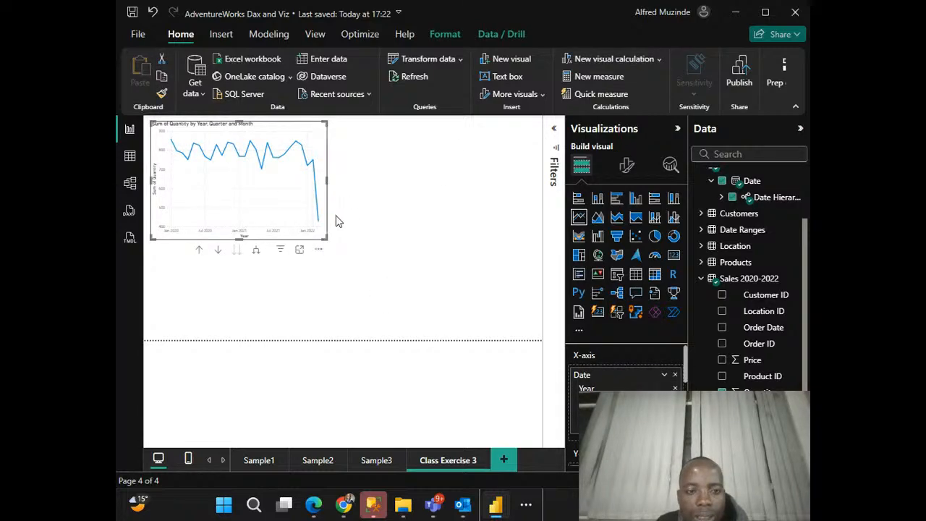